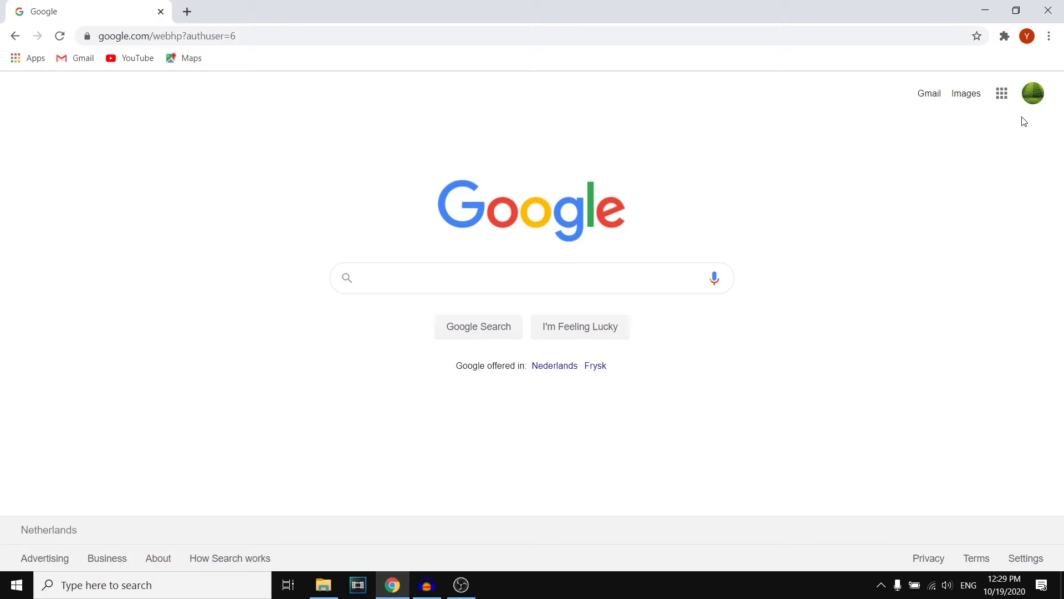
# Go to Google Drive from the Google homepage and create a new blank Google Sites website.
pyautogui.click(1002, 95)
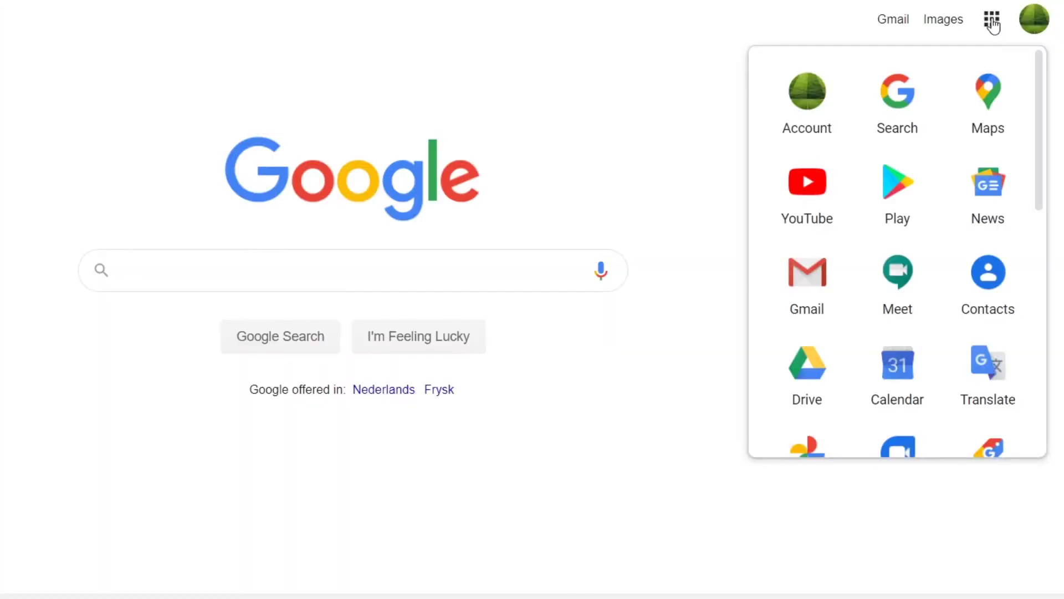
pyautogui.click(790, 376)
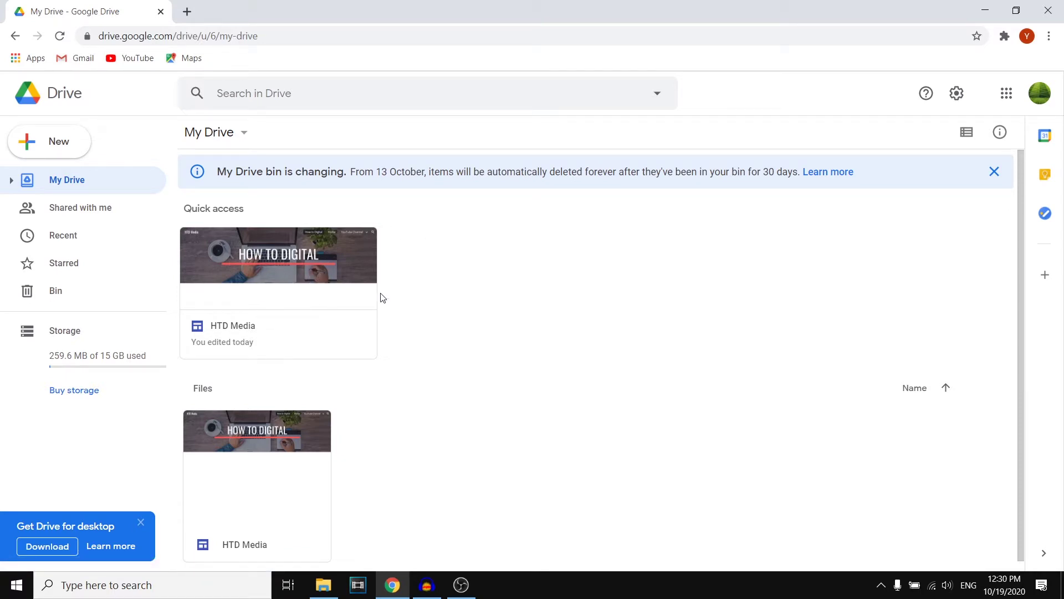
pyautogui.click(51, 142)
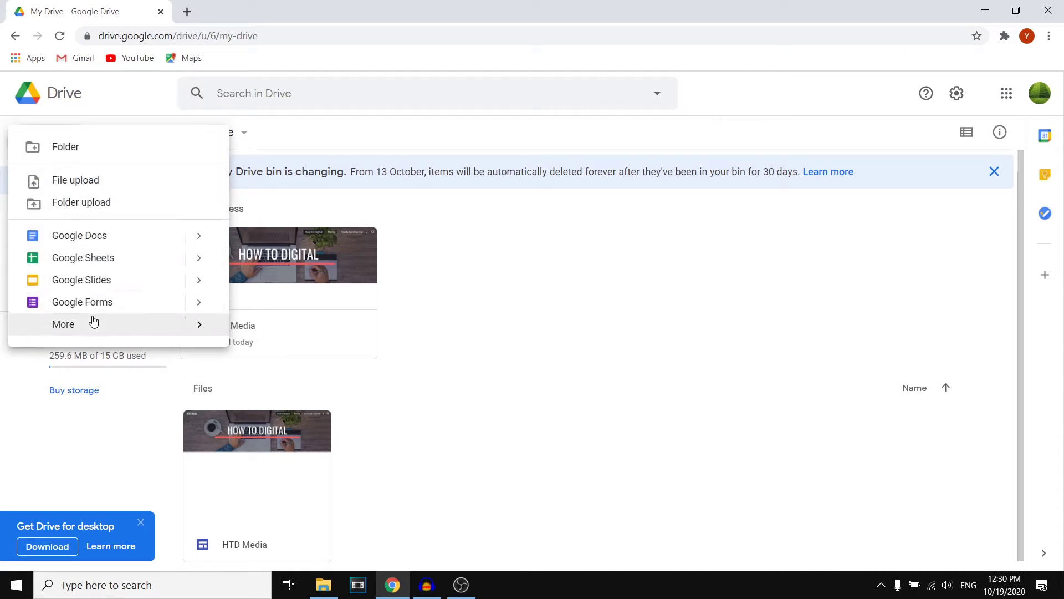
pyautogui.moveTo(93, 322)
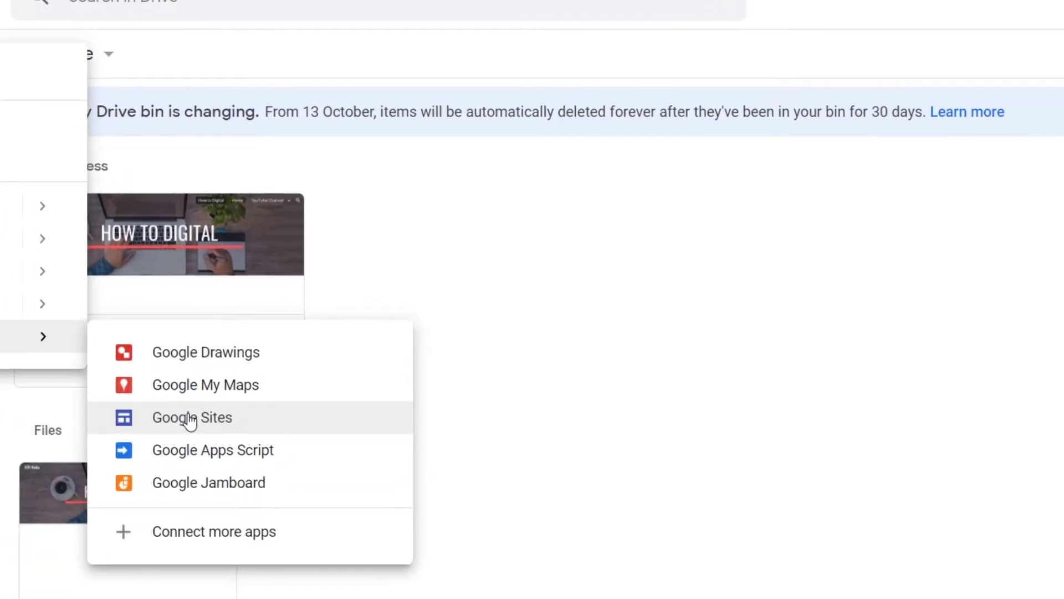
pyautogui.click(202, 419)
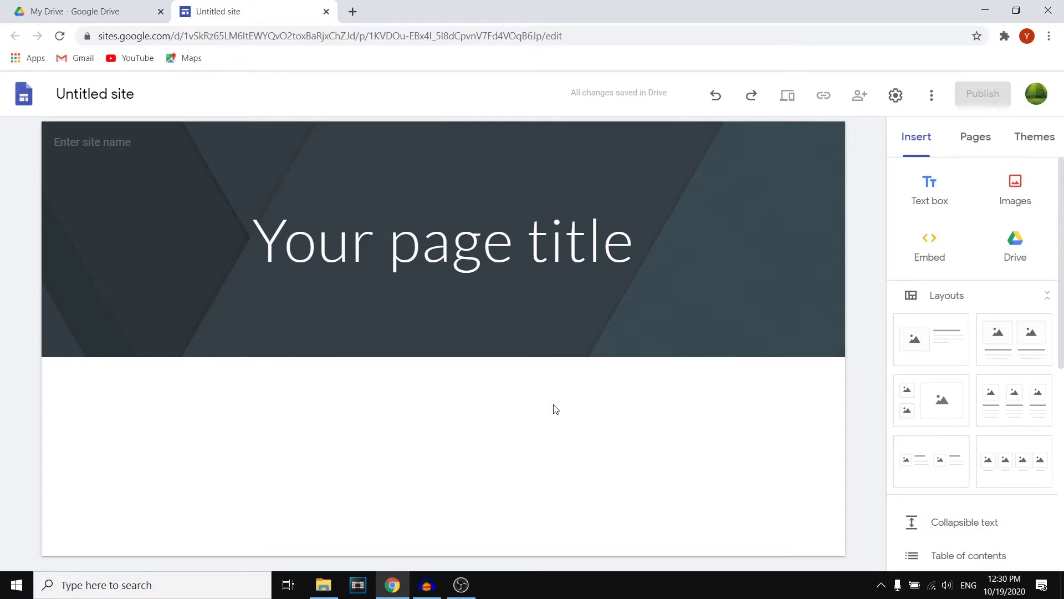
# Rename the site document as "how to digital" and apply the same text as the site name in the header.
pyautogui.click(146, 95)
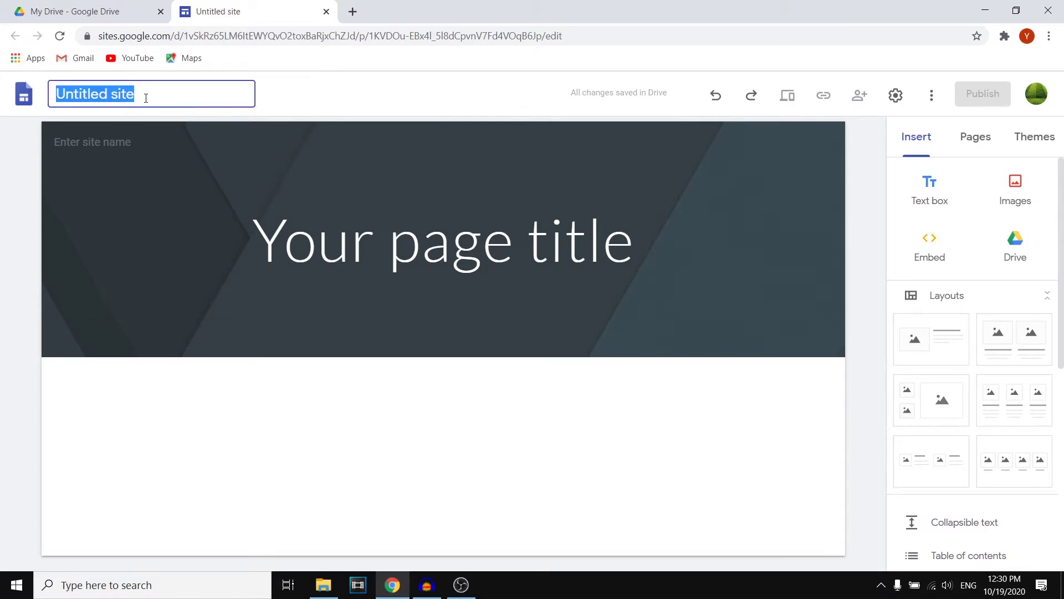
pyautogui.press('BackSpace')
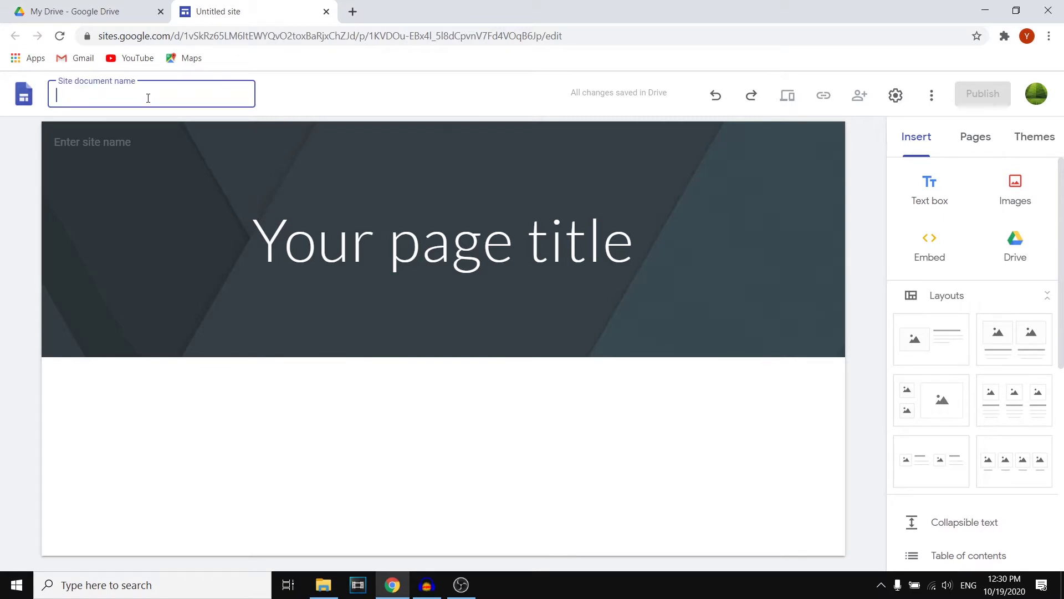
pyautogui.write('ho')
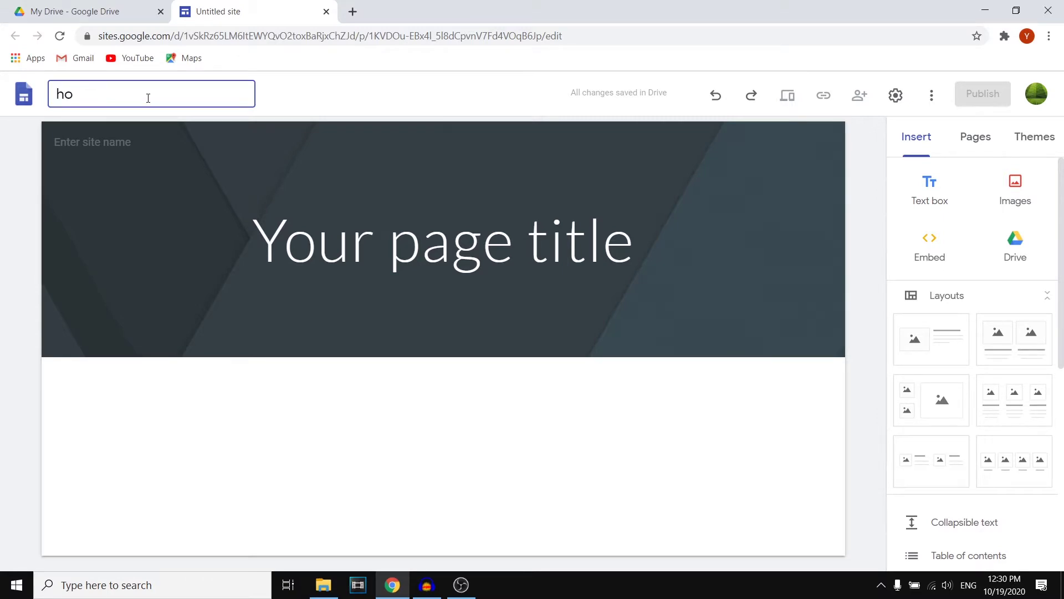
pyautogui.write('w to digital')
pyautogui.click(312, 109)
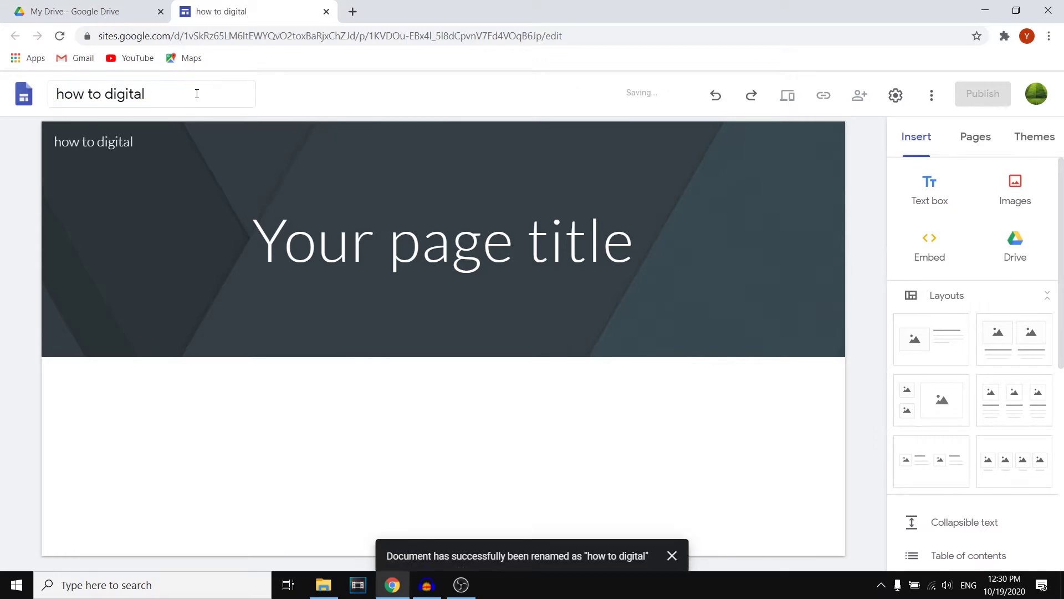
pyautogui.click(138, 142)
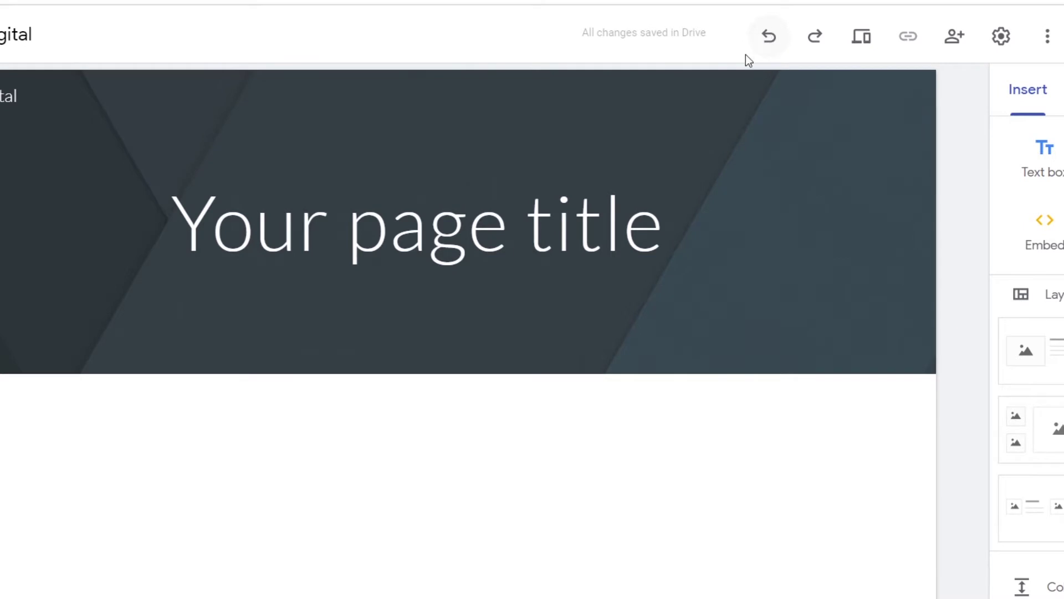
# Undo the site name entry in the header and redo it.
pyautogui.click(769, 38)
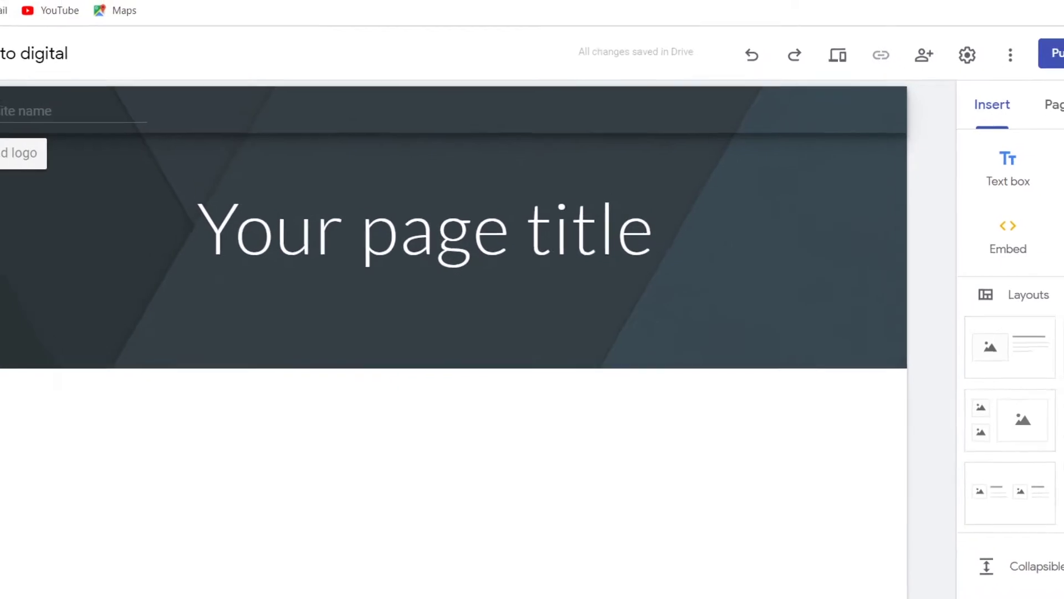
pyautogui.click(753, 98)
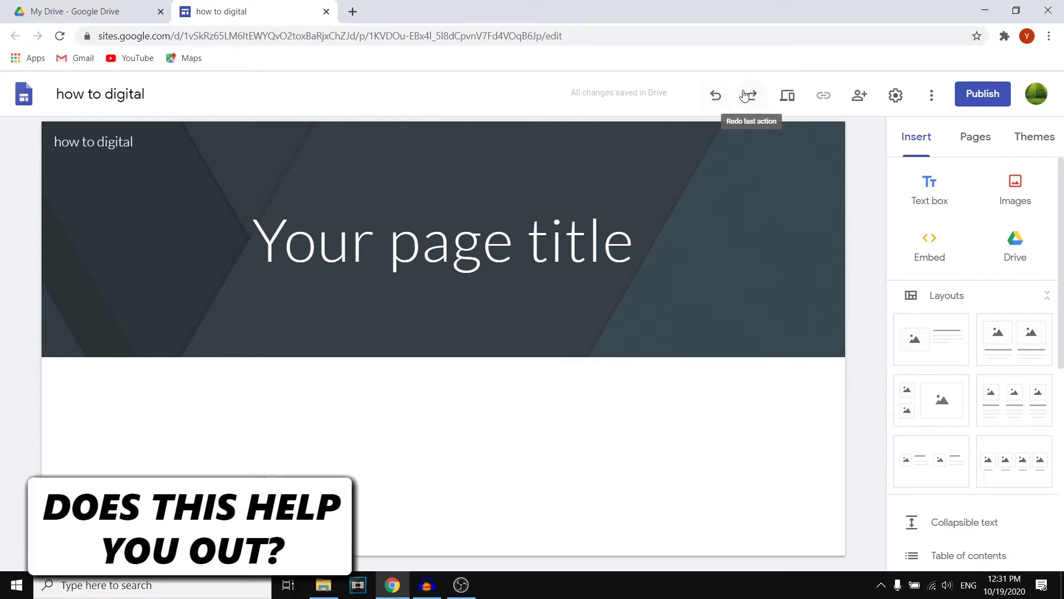
# Preview the site in phone, tablet and large-screen layouts, and exit the preview.
pyautogui.click(787, 99)
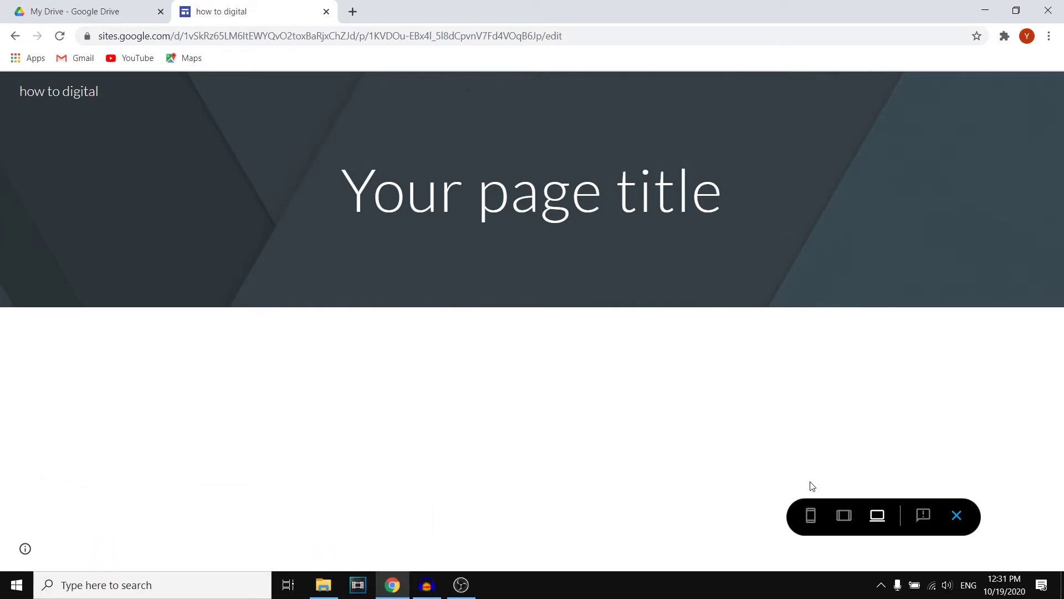
pyautogui.click(811, 516)
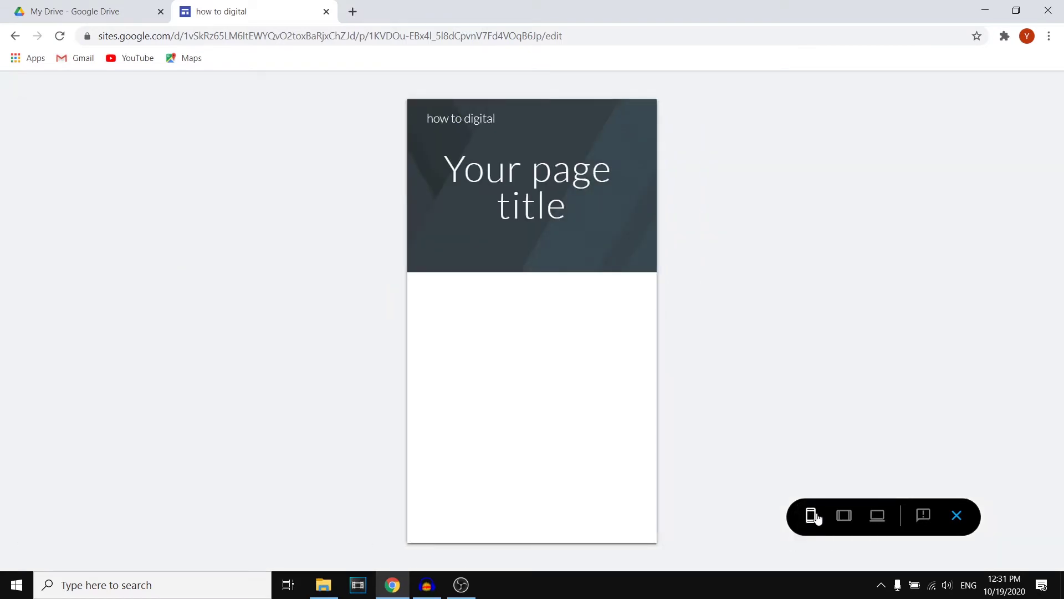
pyautogui.click(844, 516)
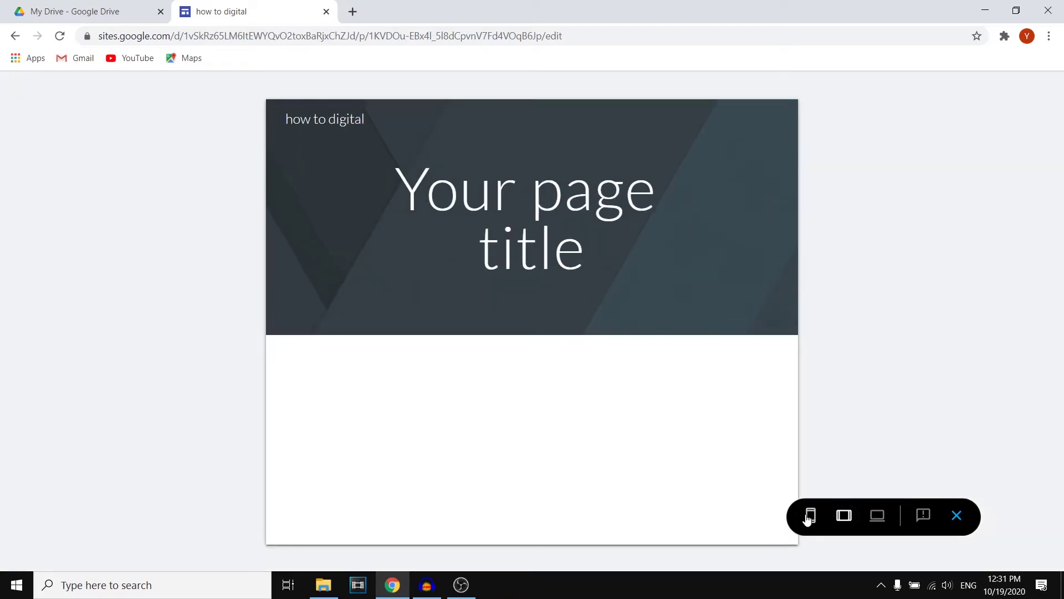
pyautogui.click(810, 515)
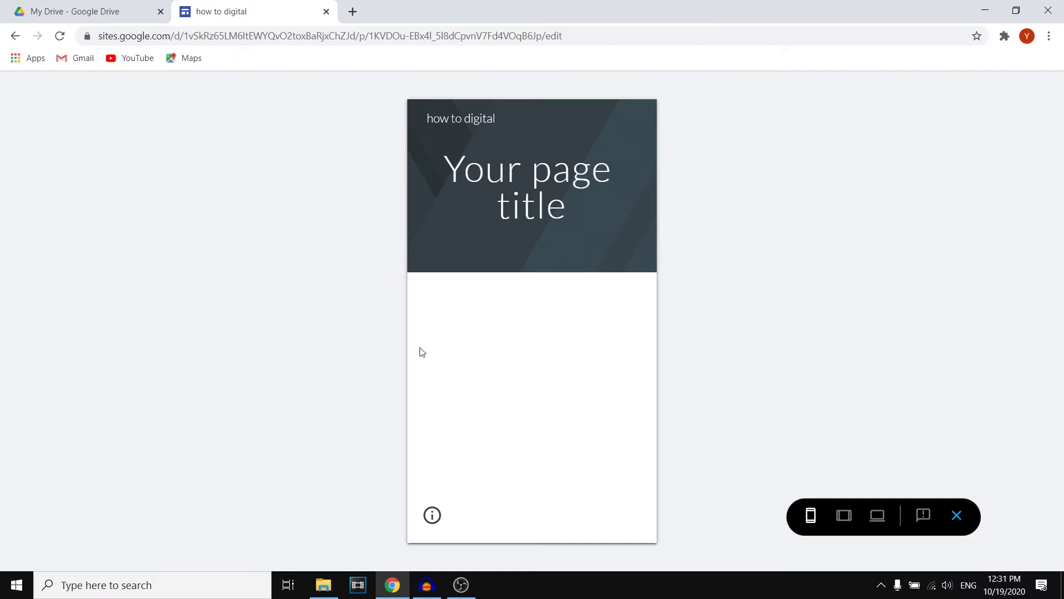
pyautogui.click(867, 515)
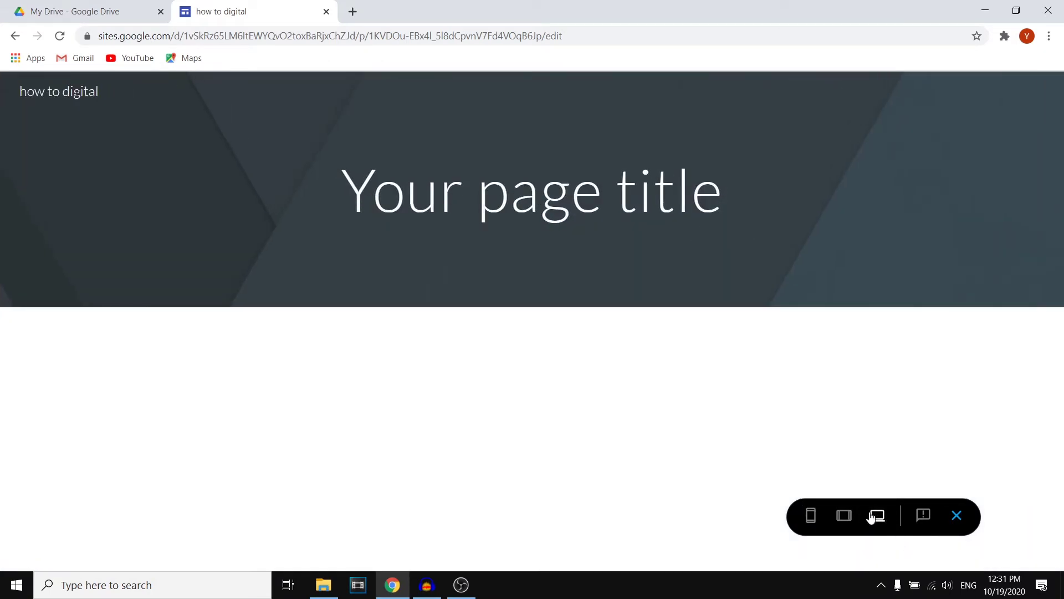
pyautogui.click(838, 519)
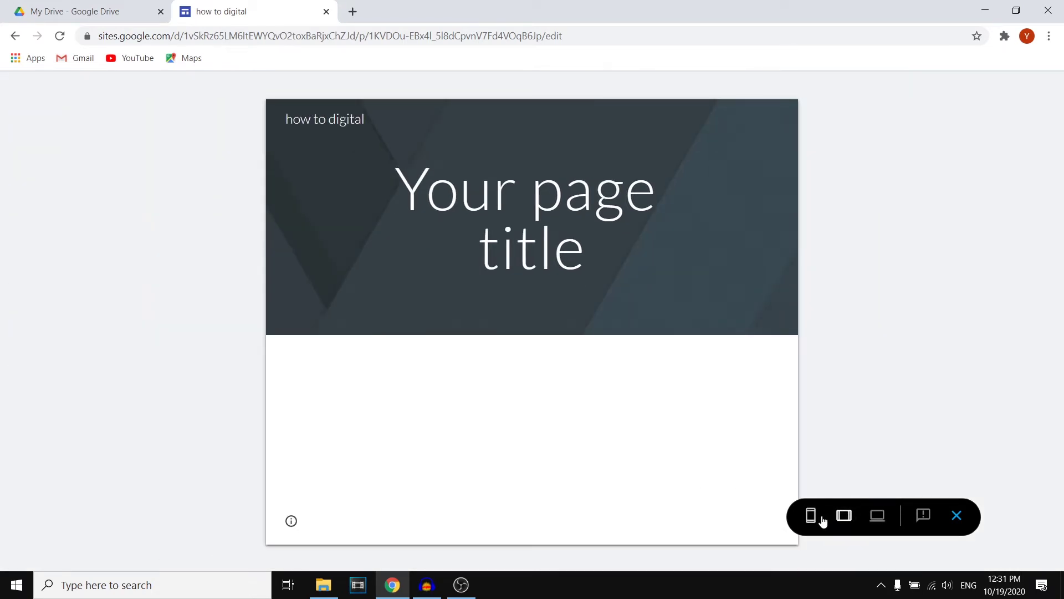
pyautogui.click(810, 517)
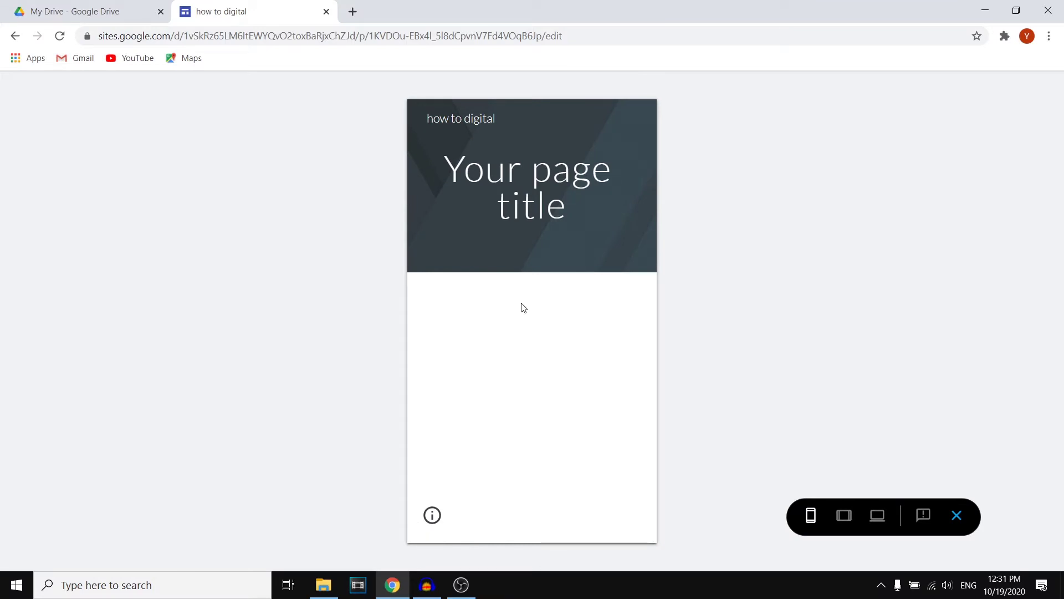
pyautogui.click(957, 515)
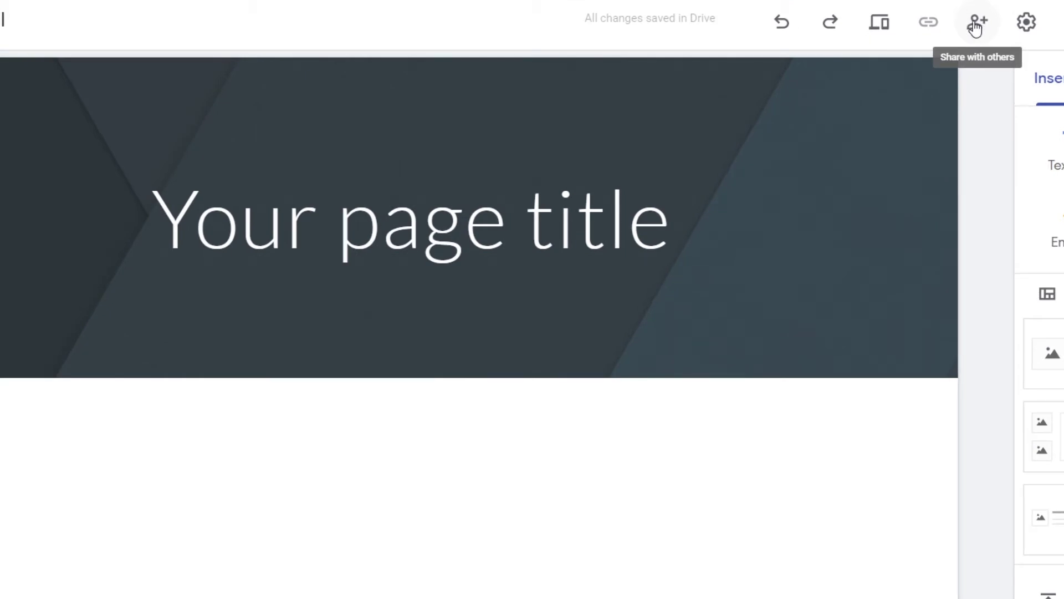
# View the options for sharing the site with people and groups, and close them without adding anyone.
pyautogui.click(976, 25)
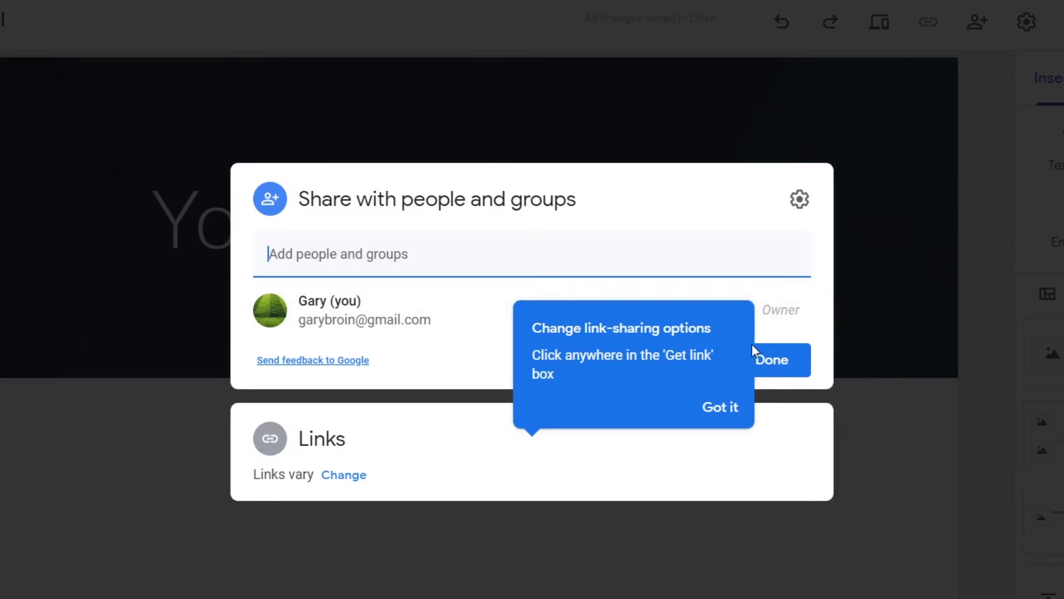
pyautogui.click(720, 407)
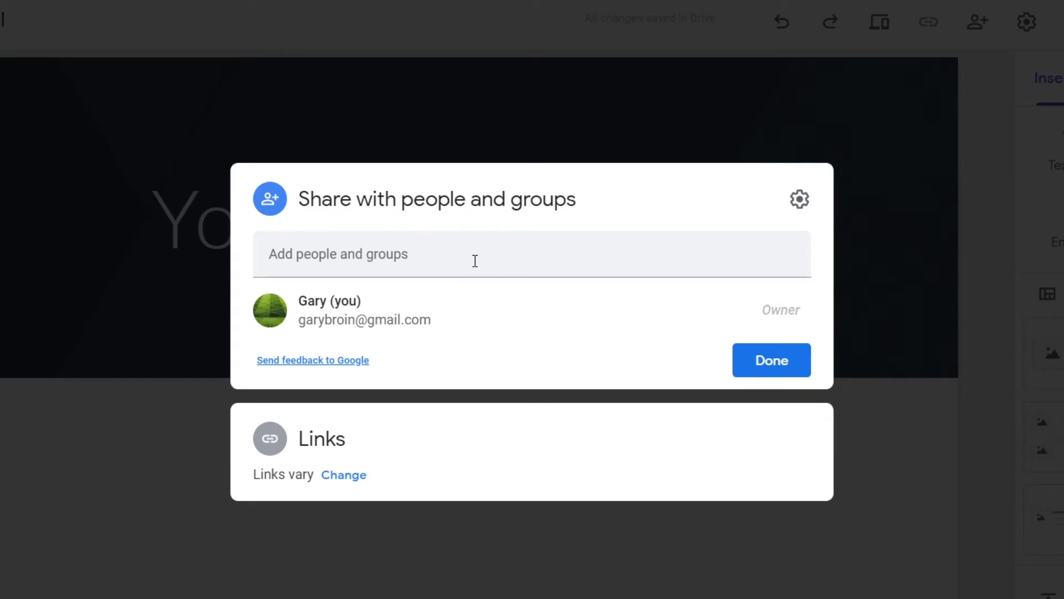
pyautogui.click(798, 374)
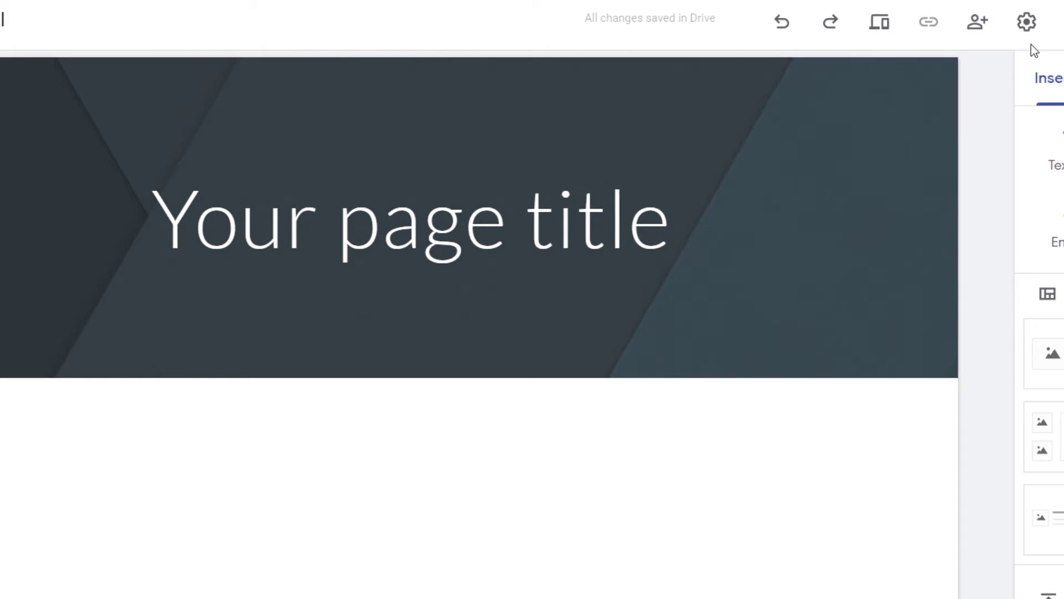
# Review the site's settings for navigation, brand images, viewer tools and custom URLs, and close them.
pyautogui.click(1027, 22)
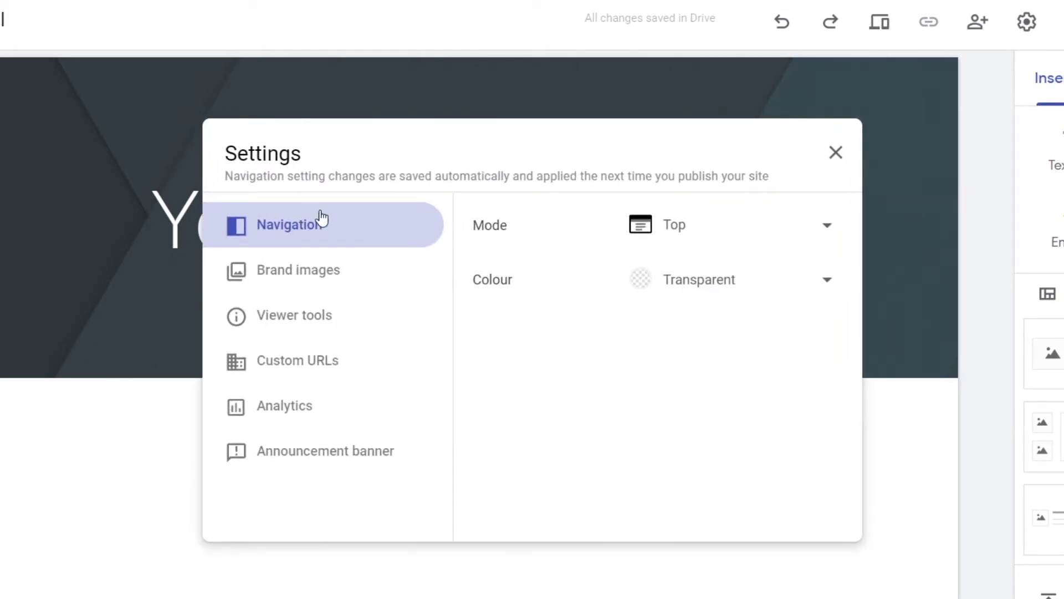
pyautogui.click(305, 274)
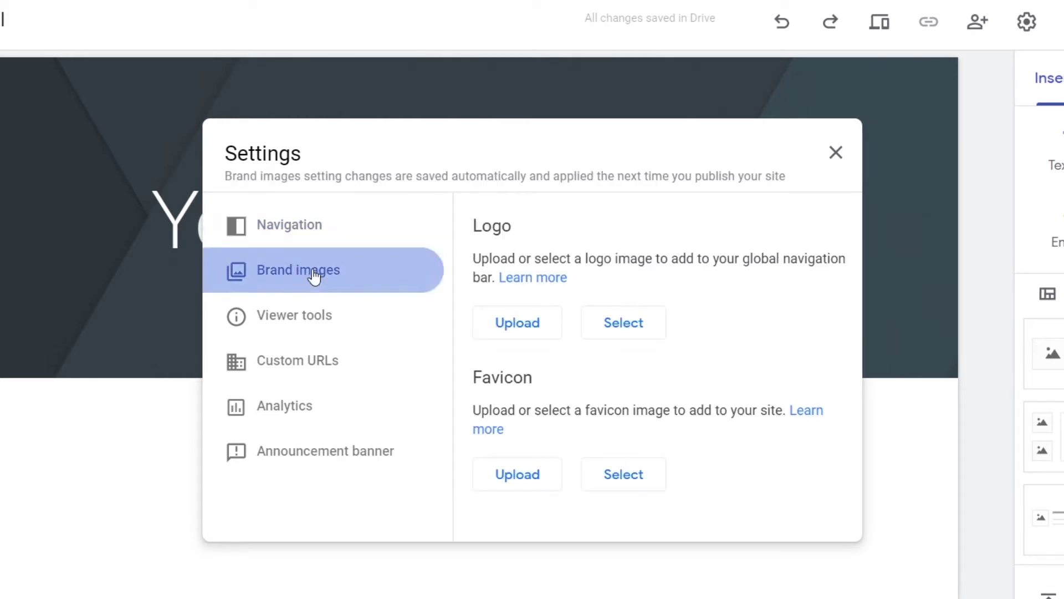
pyautogui.click(328, 313)
pyautogui.click(304, 365)
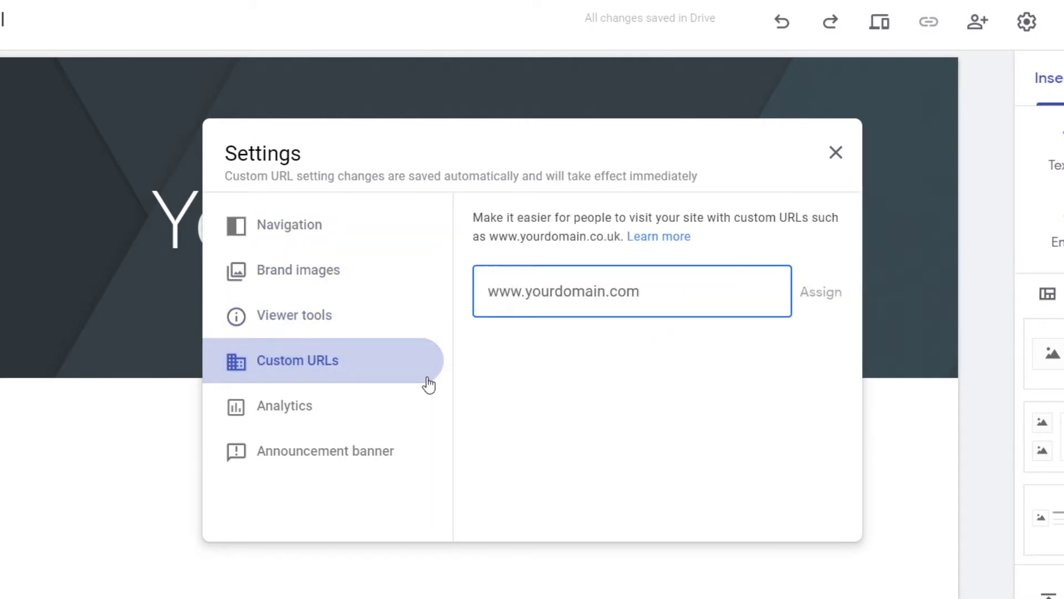
pyautogui.click(326, 233)
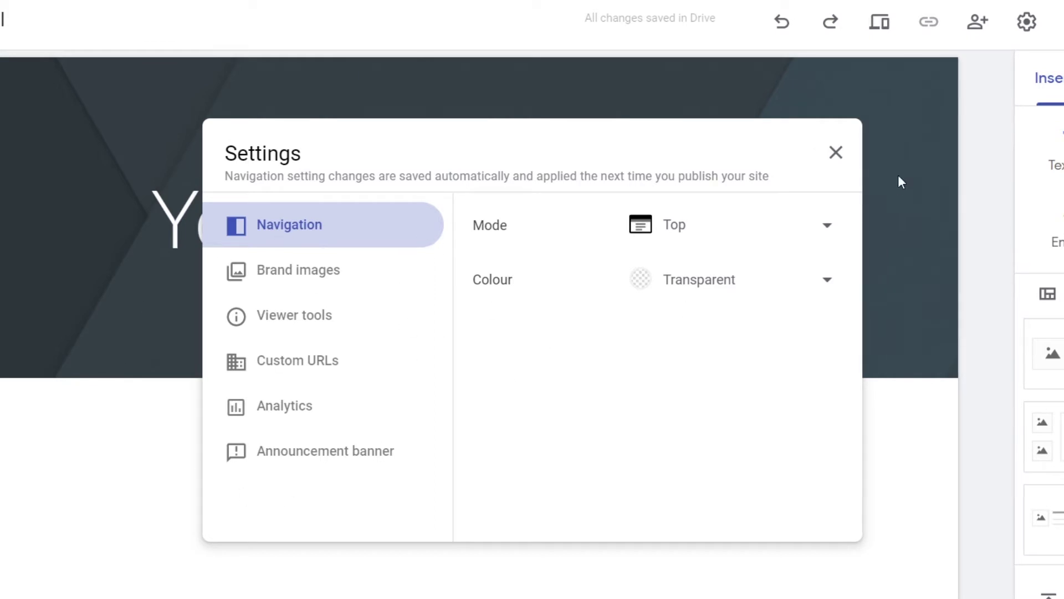
pyautogui.click(837, 152)
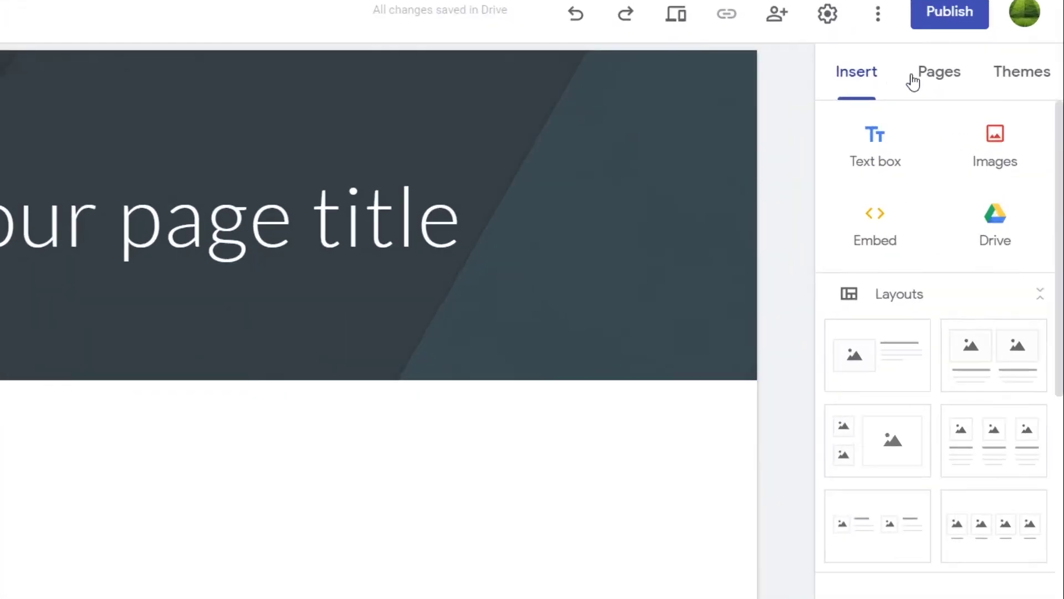
# Look through the page list and the available themes, and apply the Aristotle theme to the site.
pyautogui.click(973, 137)
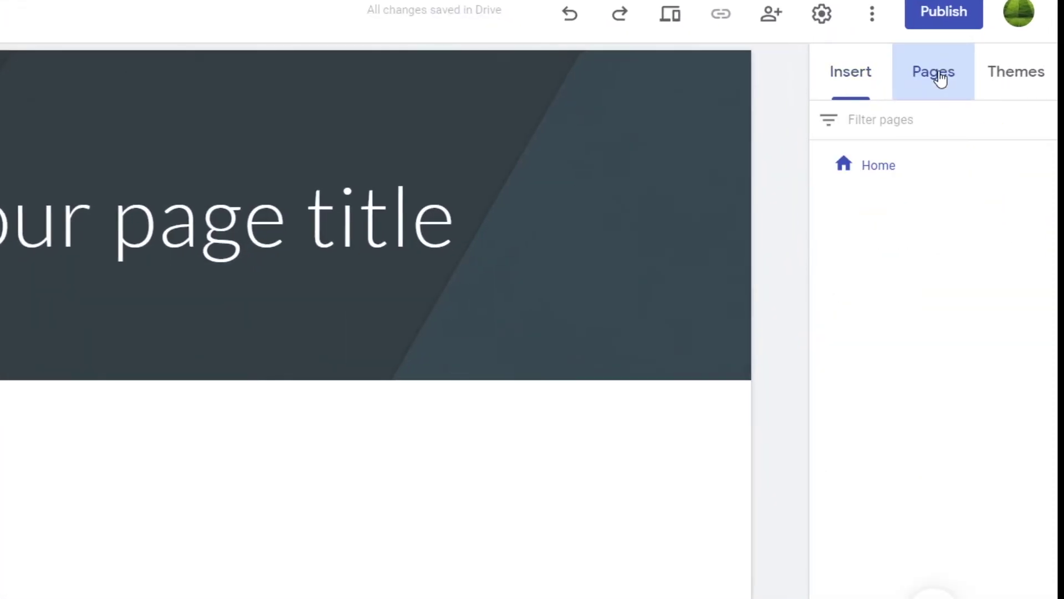
pyautogui.click(1001, 82)
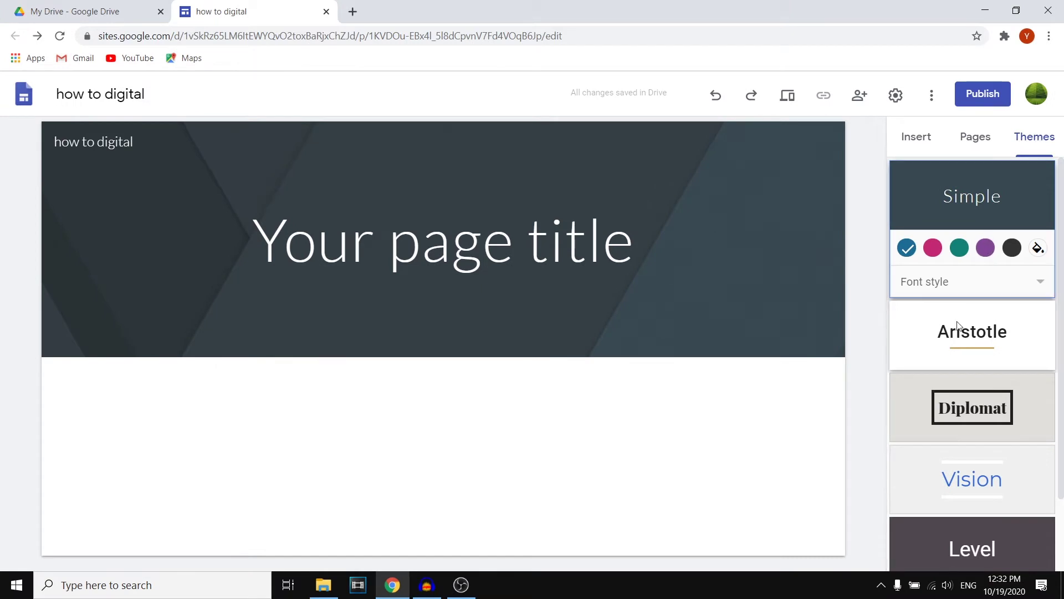
pyautogui.scroll(-3, 990, 343)
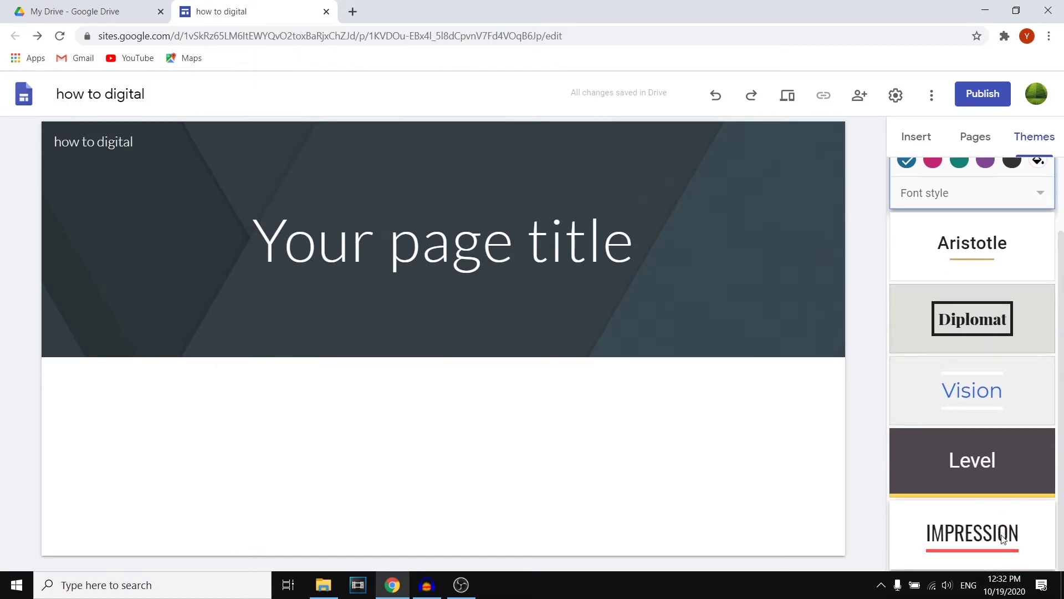
pyautogui.scroll(3, 987, 405)
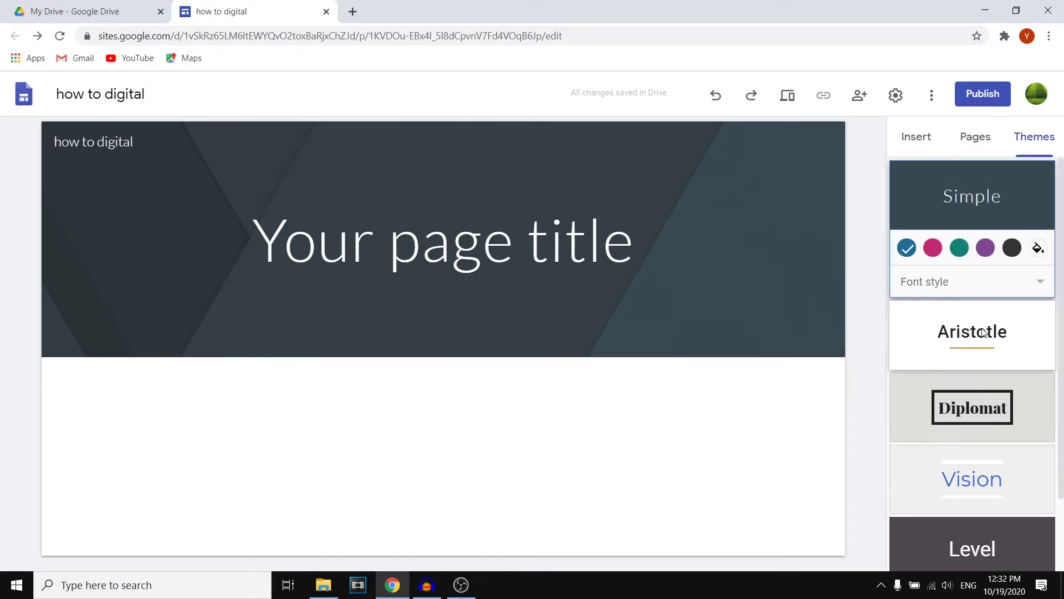
pyautogui.scroll(-2, 989, 524)
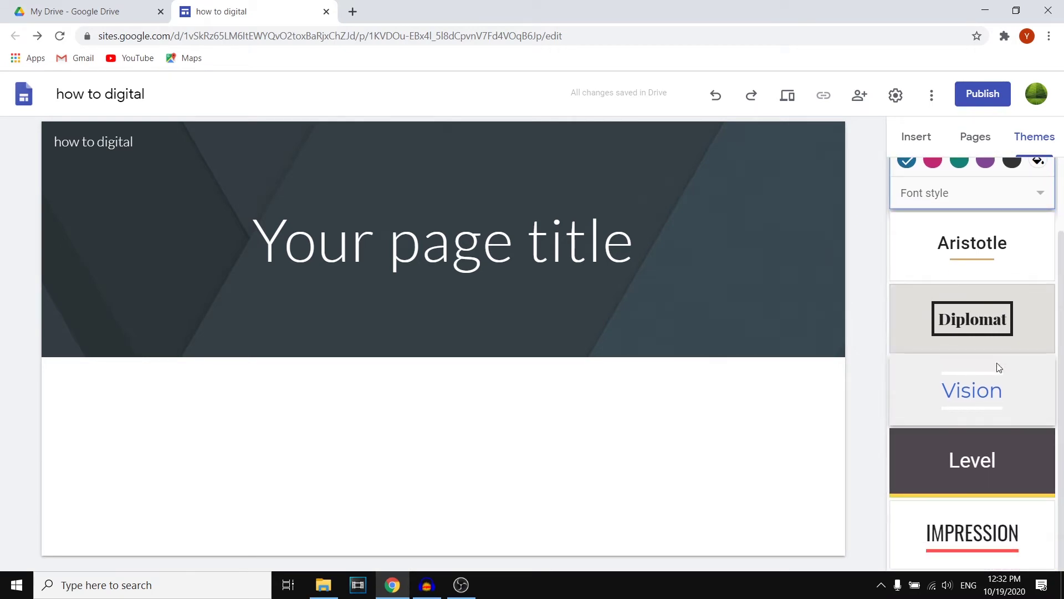
pyautogui.scroll(2, 985, 305)
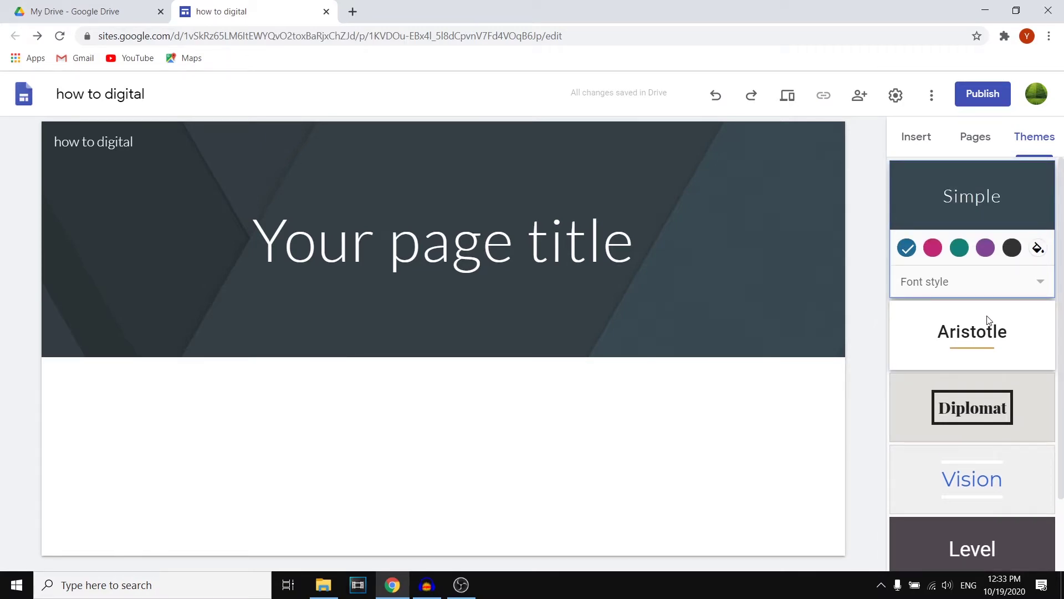
pyautogui.click(994, 335)
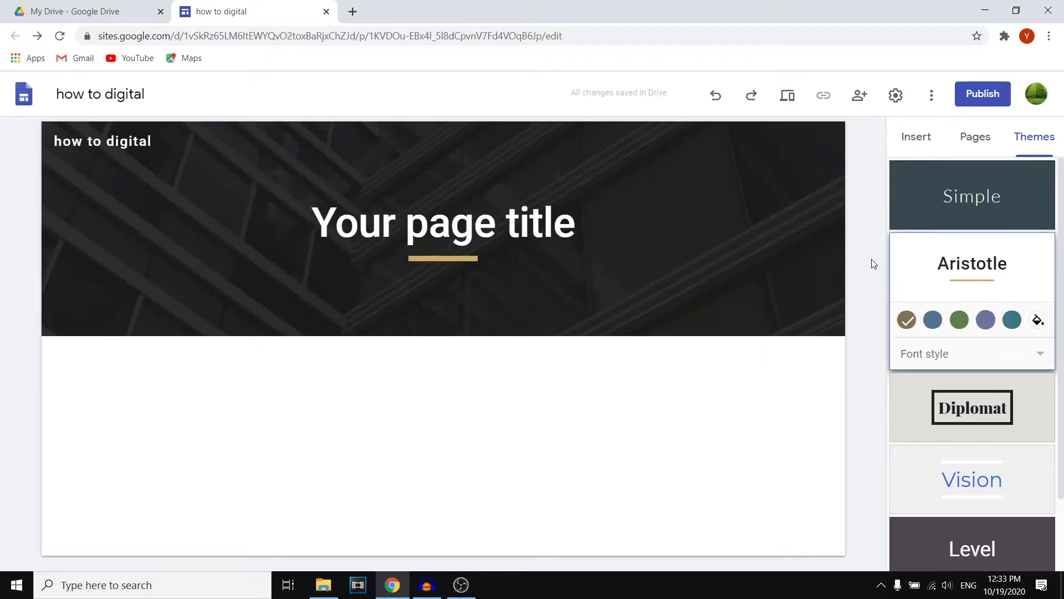
# Compare the Diplomat, Vision and Level themes, and apply the Vision theme to the site.
pyautogui.click(1006, 409)
pyautogui.click(1003, 474)
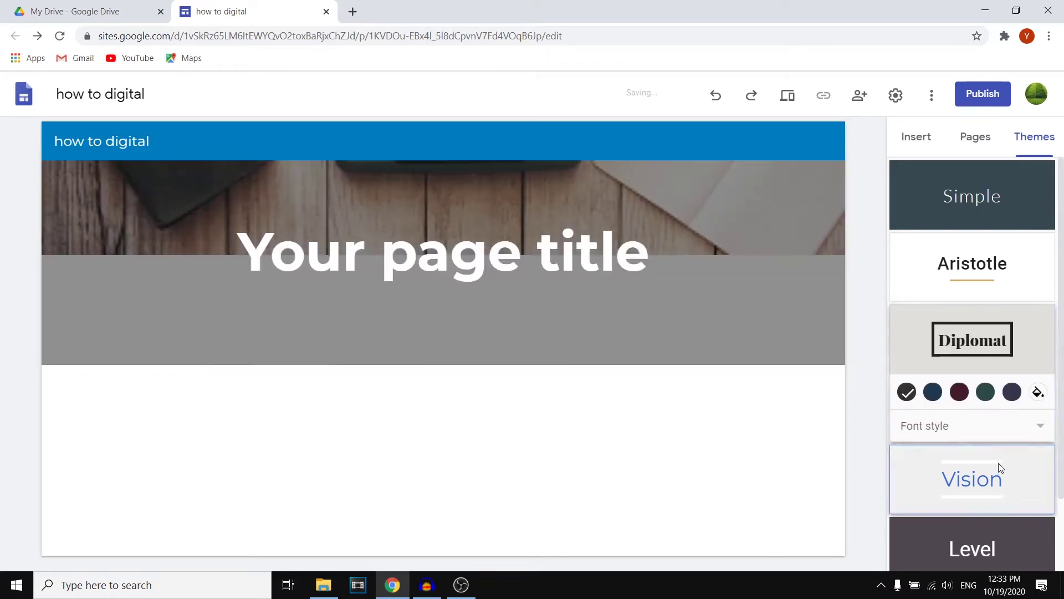
pyautogui.scroll(-2, 997, 413)
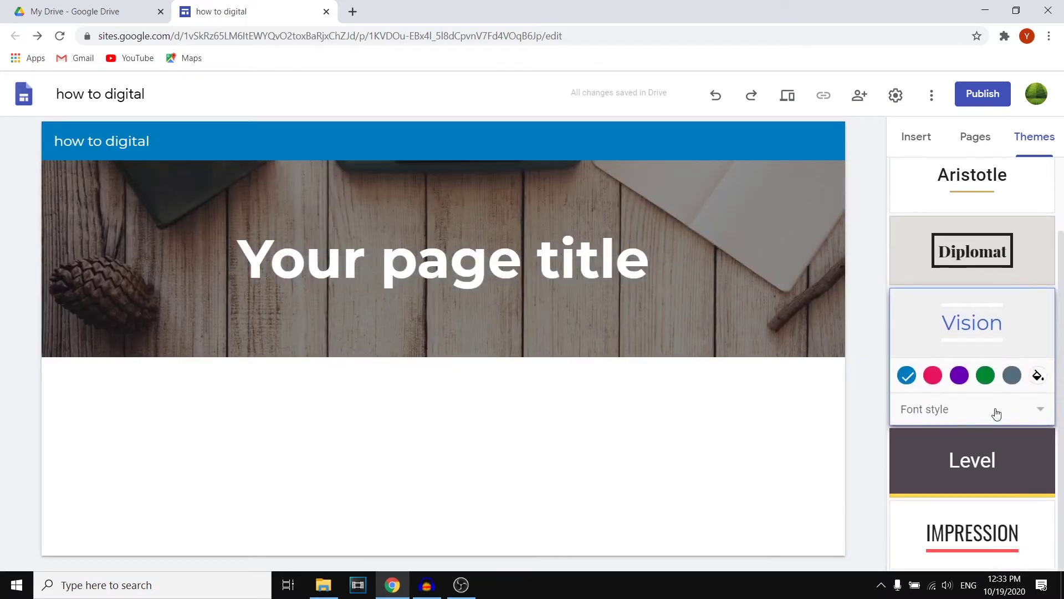
pyautogui.click(1009, 469)
pyautogui.click(1026, 363)
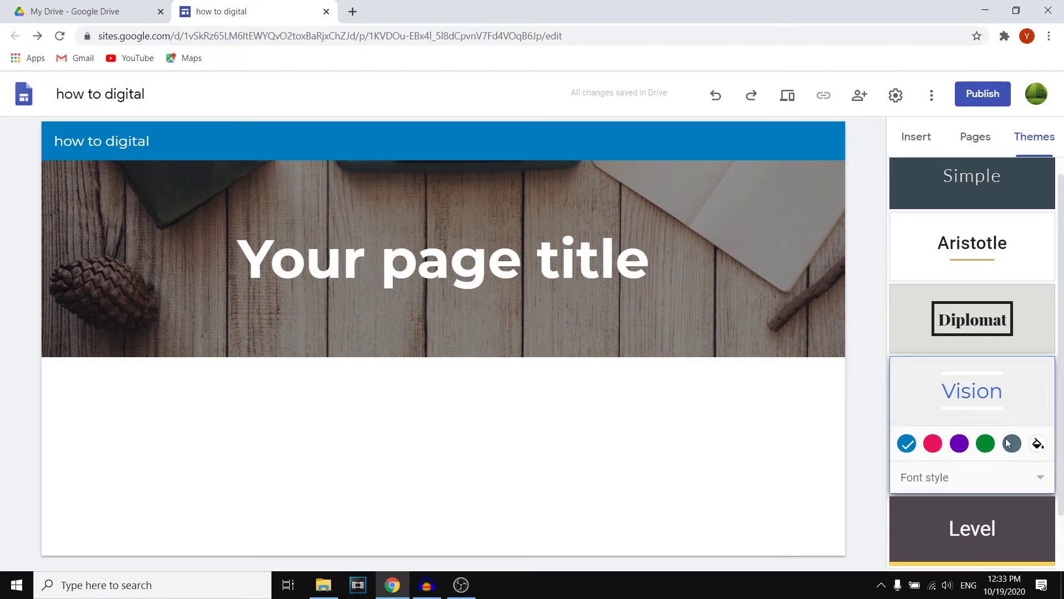
# Open the site's page list, look at the files in My Drive, and return to the site editor.
pyautogui.click(982, 143)
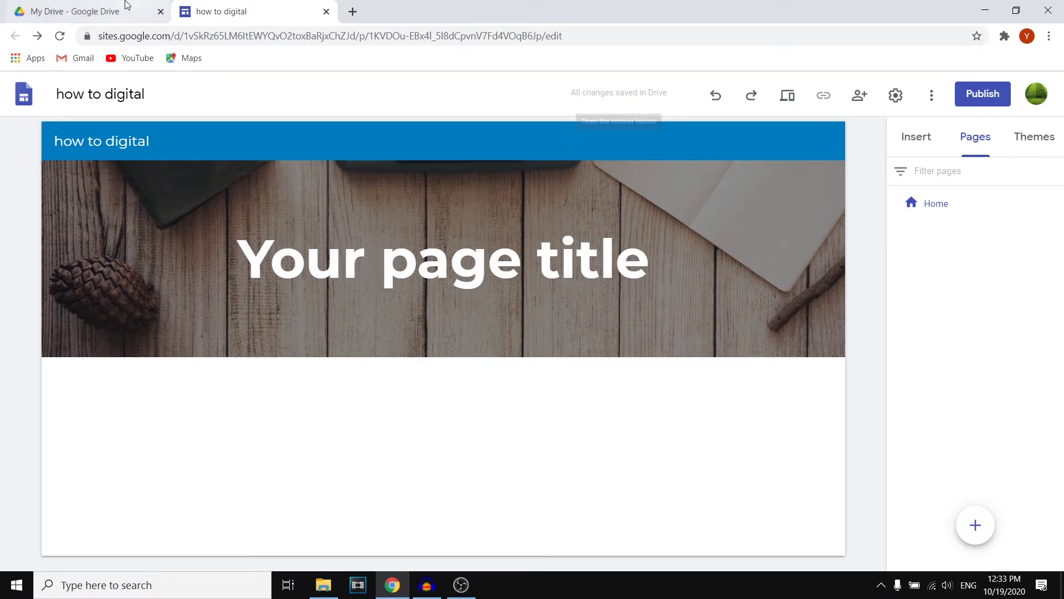
pyautogui.click(111, 11)
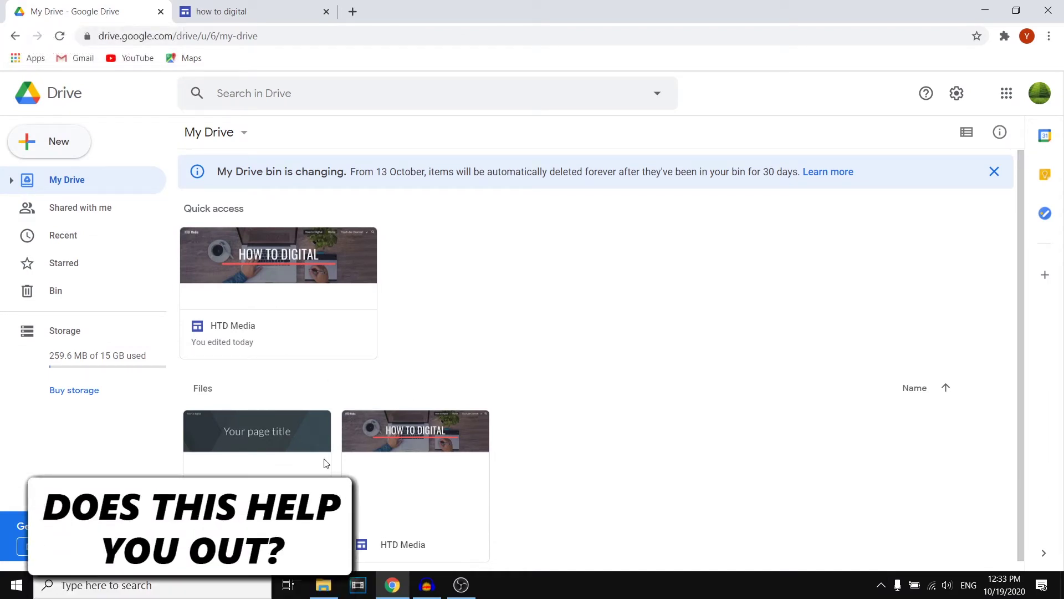
pyautogui.scroll(-1, 257, 464)
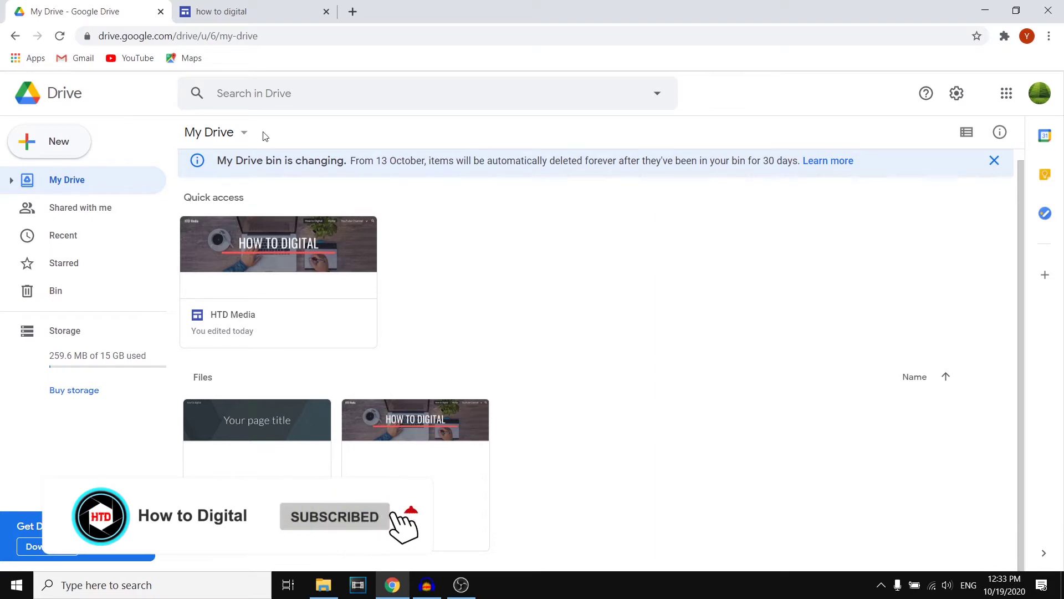
pyautogui.click(266, 13)
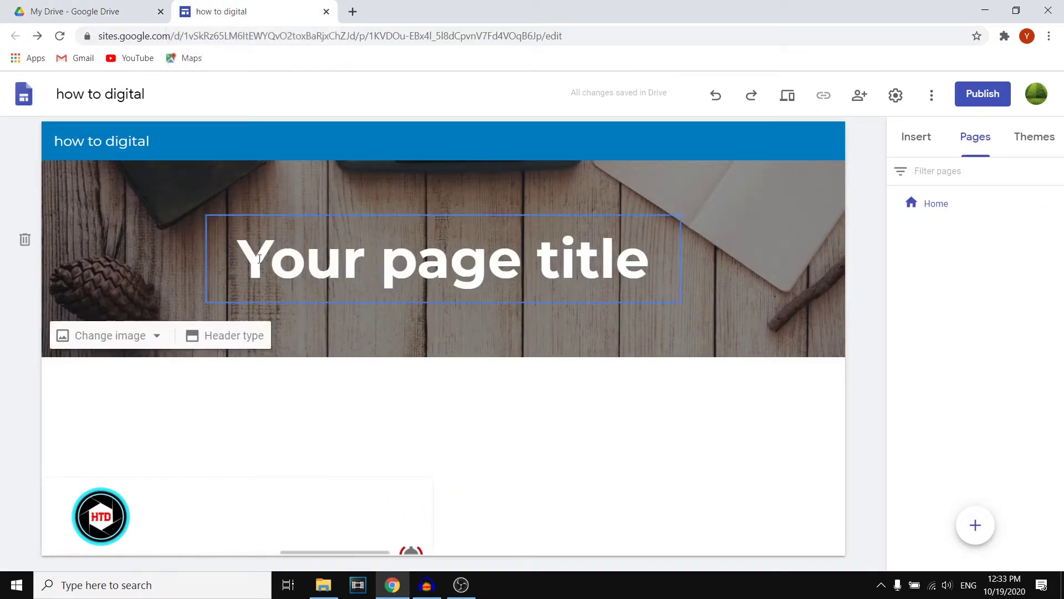
pyautogui.click(84, 9)
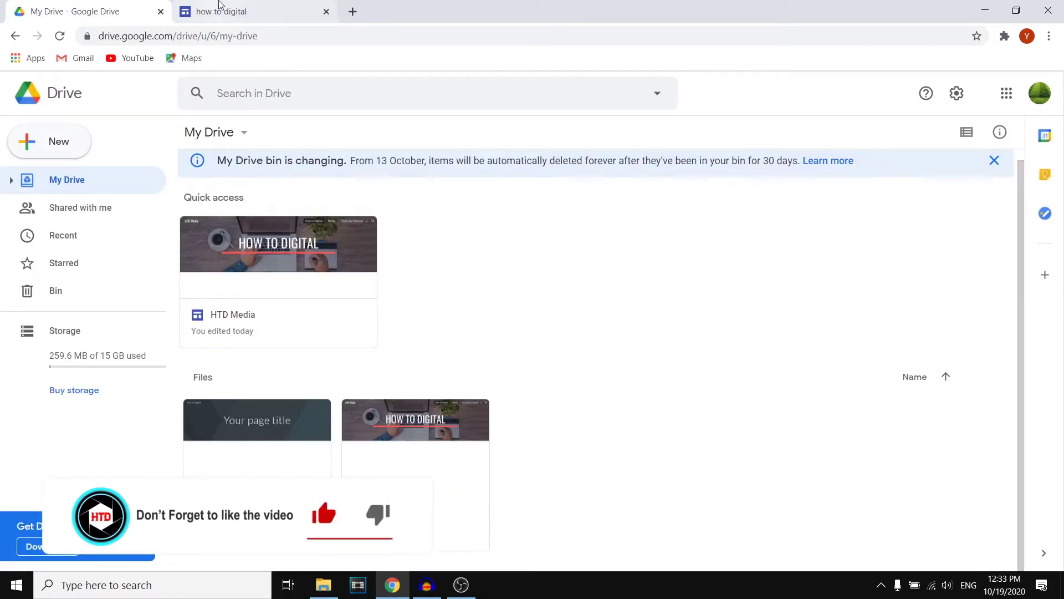
pyautogui.click(221, 10)
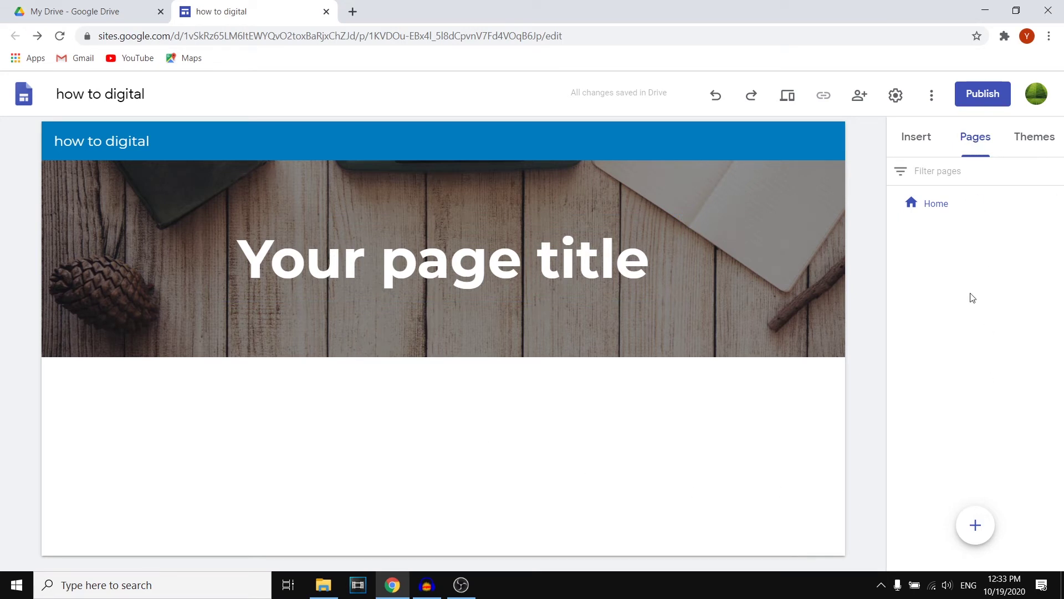
# Add a new page named YouTube, and check the site navigation by visiting the Home and YouTube pages.
pyautogui.click(975, 525)
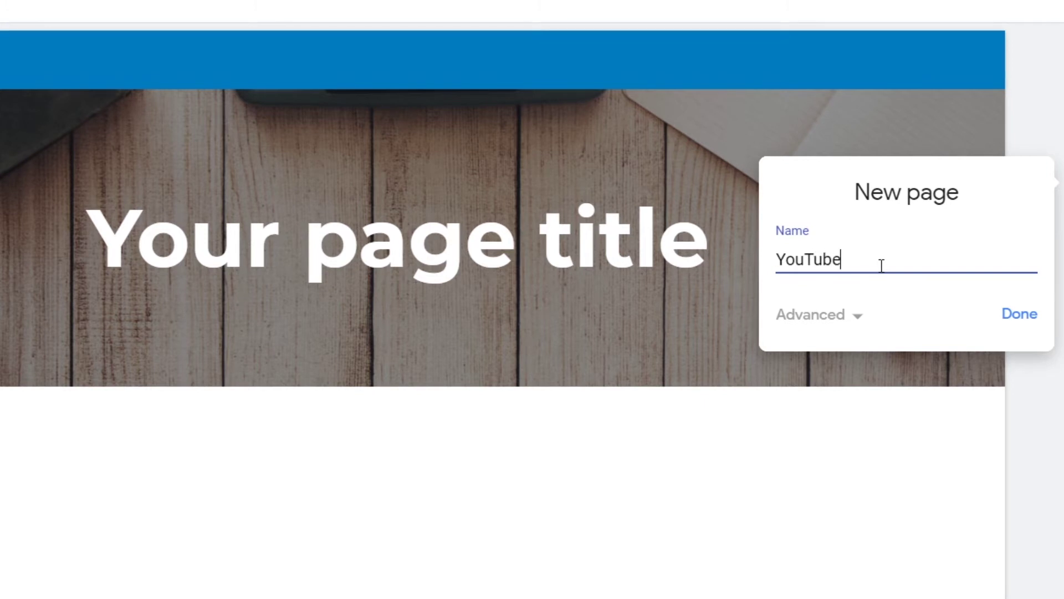
pyautogui.click(1015, 324)
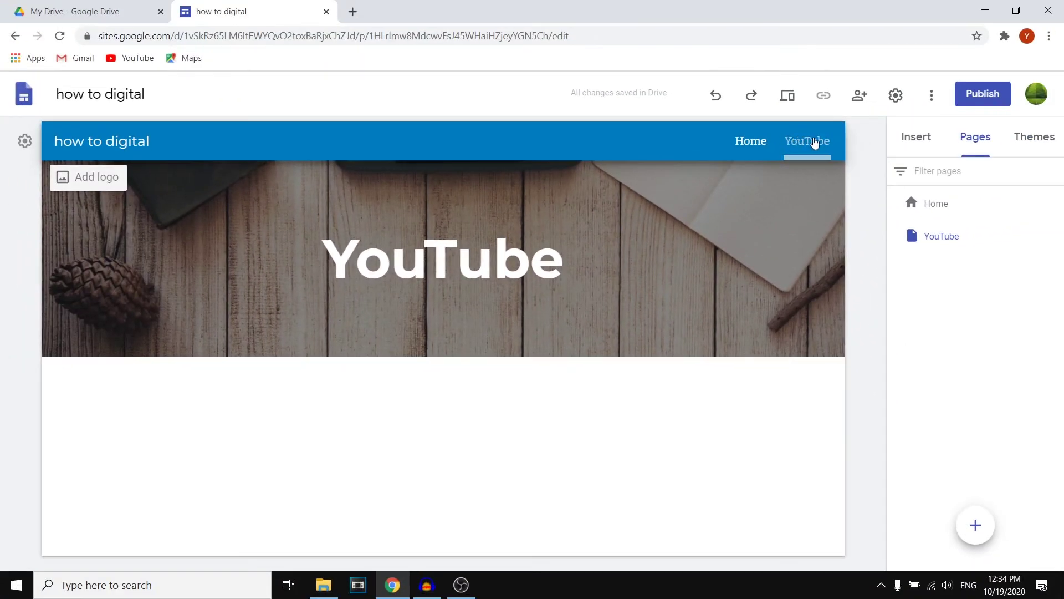
pyautogui.click(755, 142)
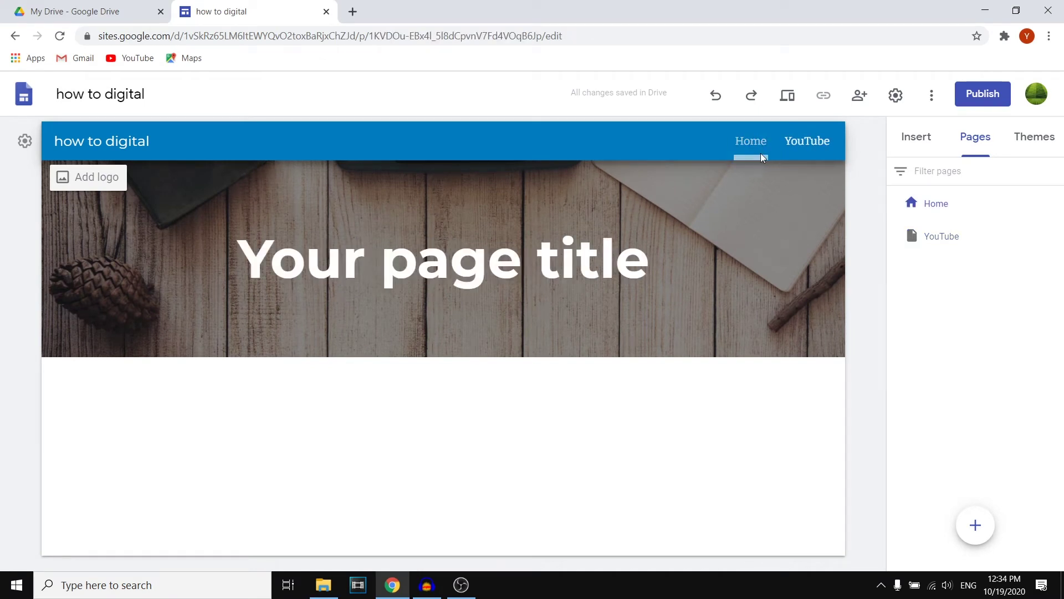
pyautogui.click(812, 142)
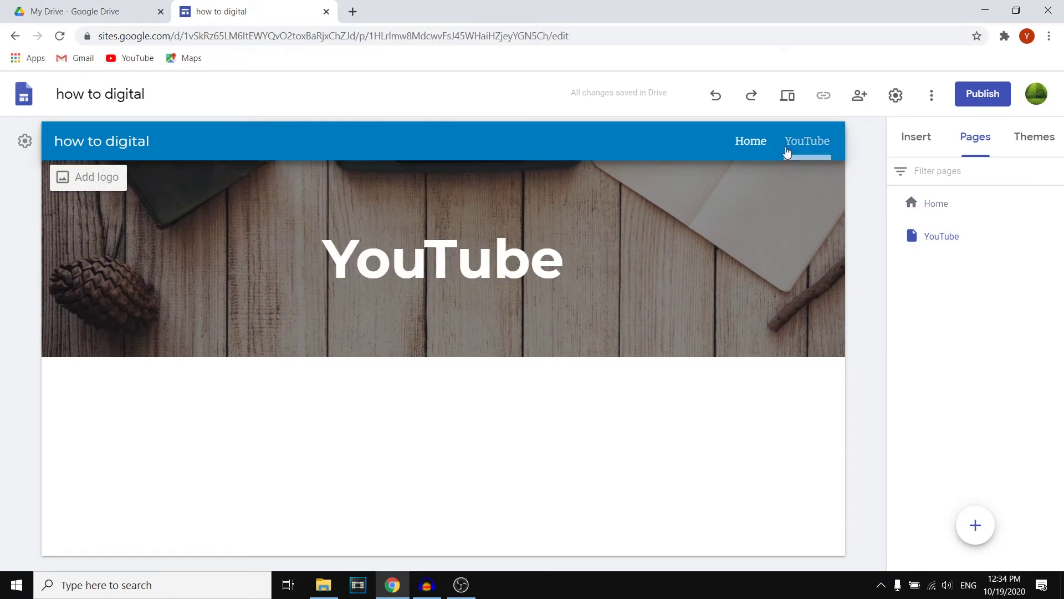
# Add a subpage named HTD under the YouTube page, and check it in the site's navigation.
pyautogui.click(1054, 235)
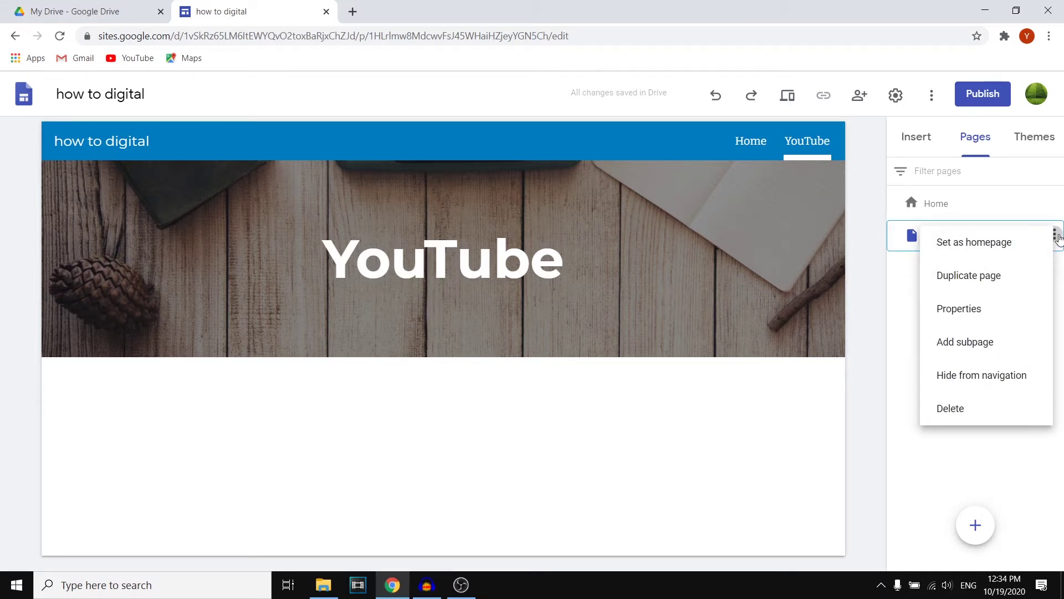
pyautogui.click(976, 342)
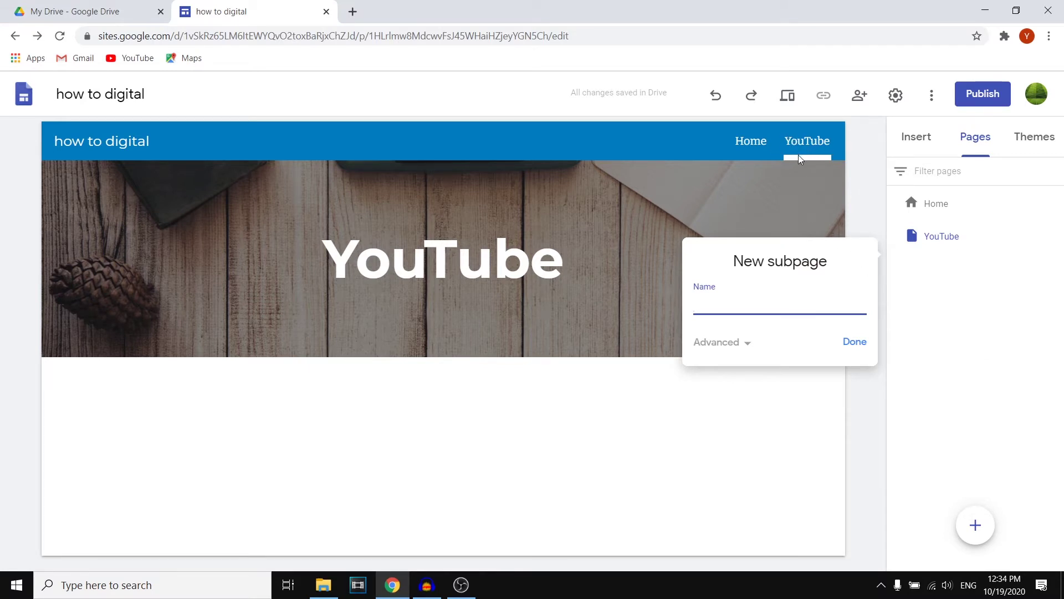
pyautogui.write('HTD')
pyautogui.click(856, 344)
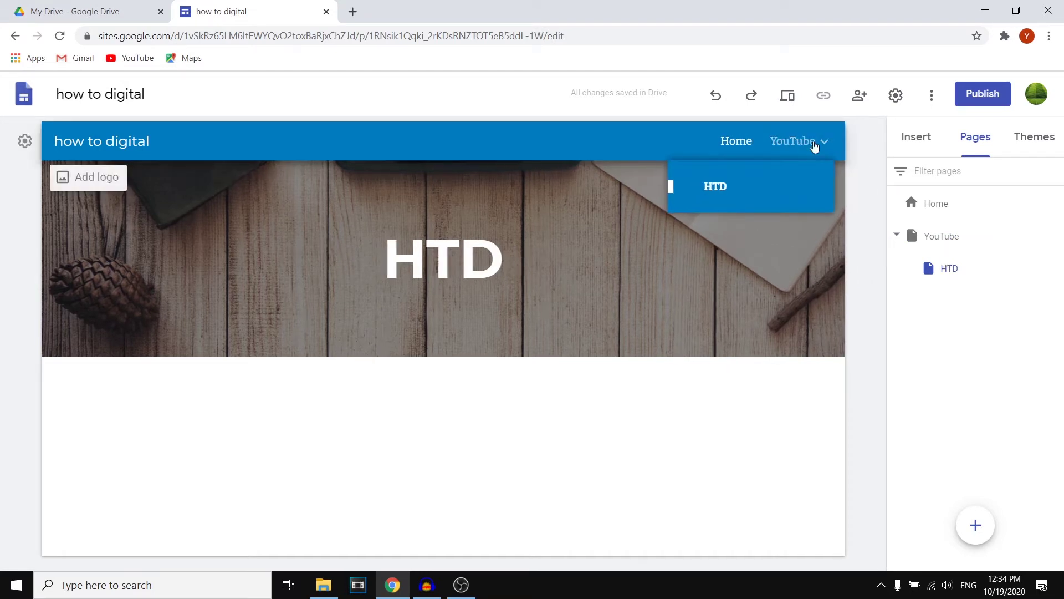
pyautogui.moveTo(807, 138)
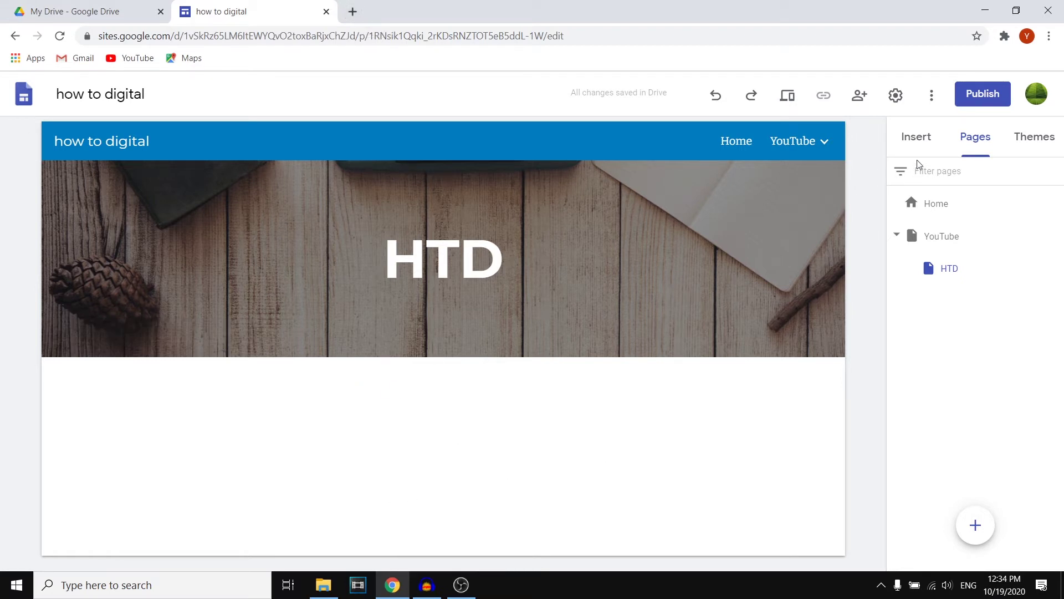
# Insert the layout with two side-by-side images and captions below the HTD page's header.
pyautogui.click(918, 140)
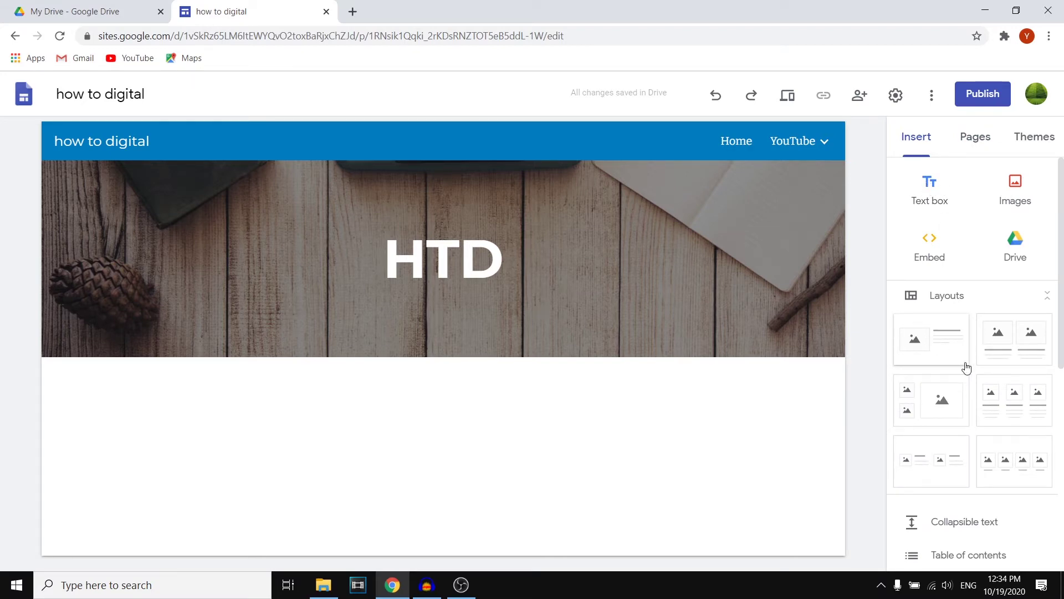
pyautogui.click(1012, 344)
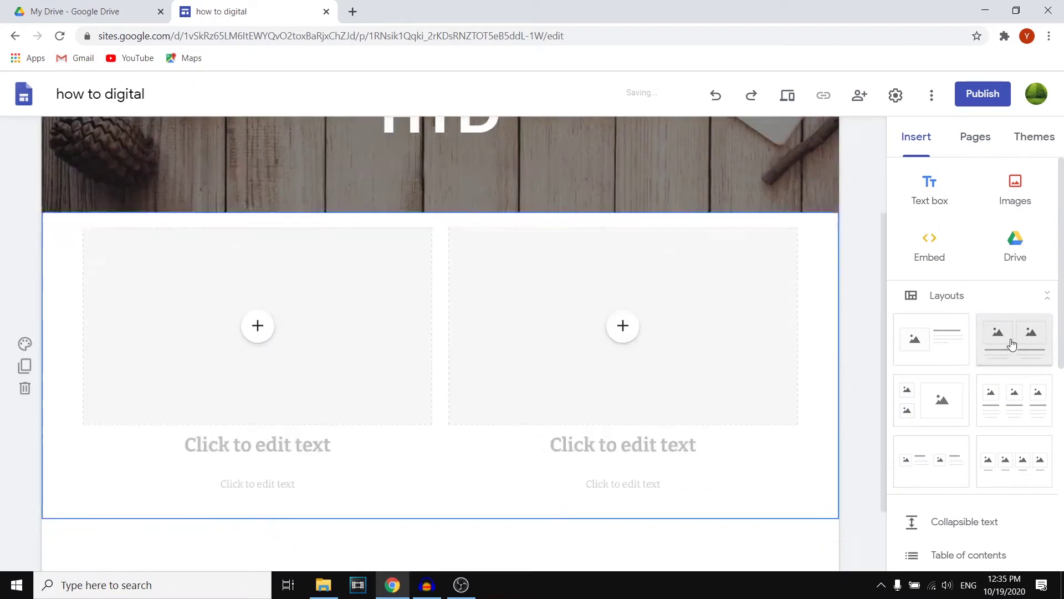
pyautogui.scroll(2, 418, 402)
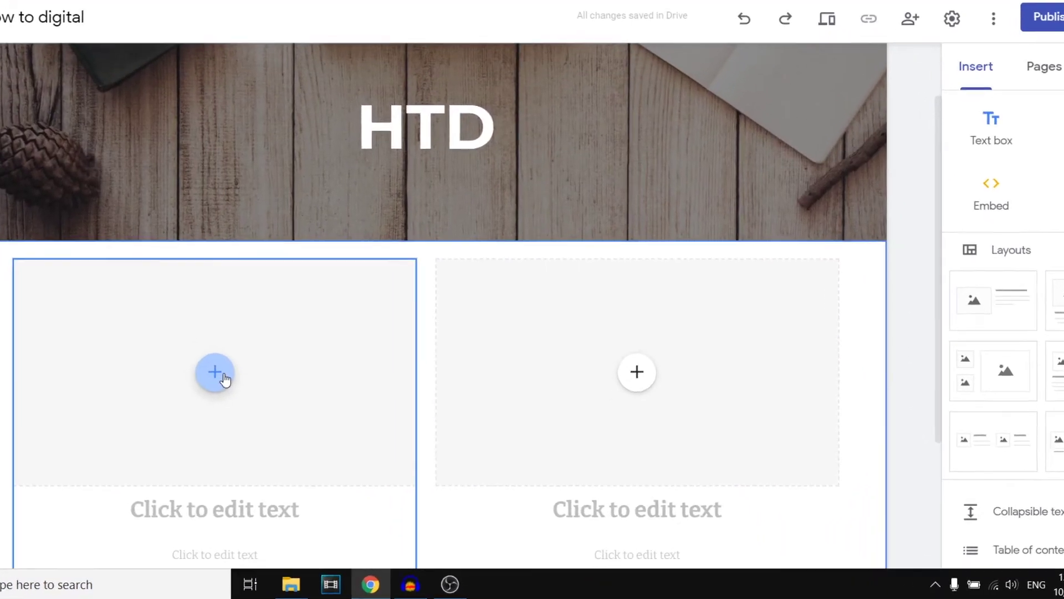
# Start adding a YouTube video to the left placeholder, copy the first video link from the Google Docs document, and return to the site.
pyautogui.click(259, 402)
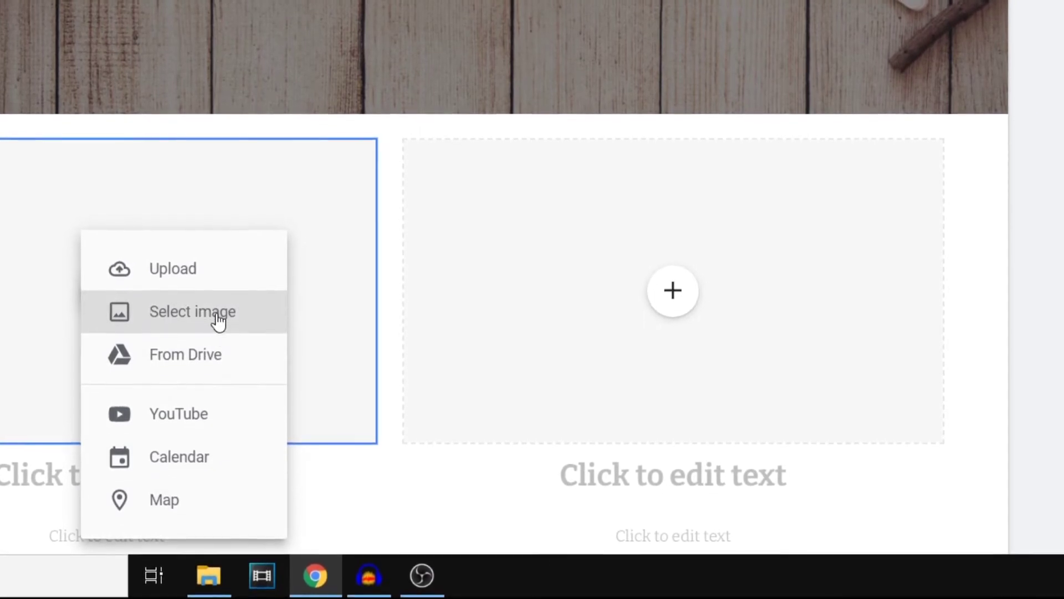
pyautogui.click(190, 425)
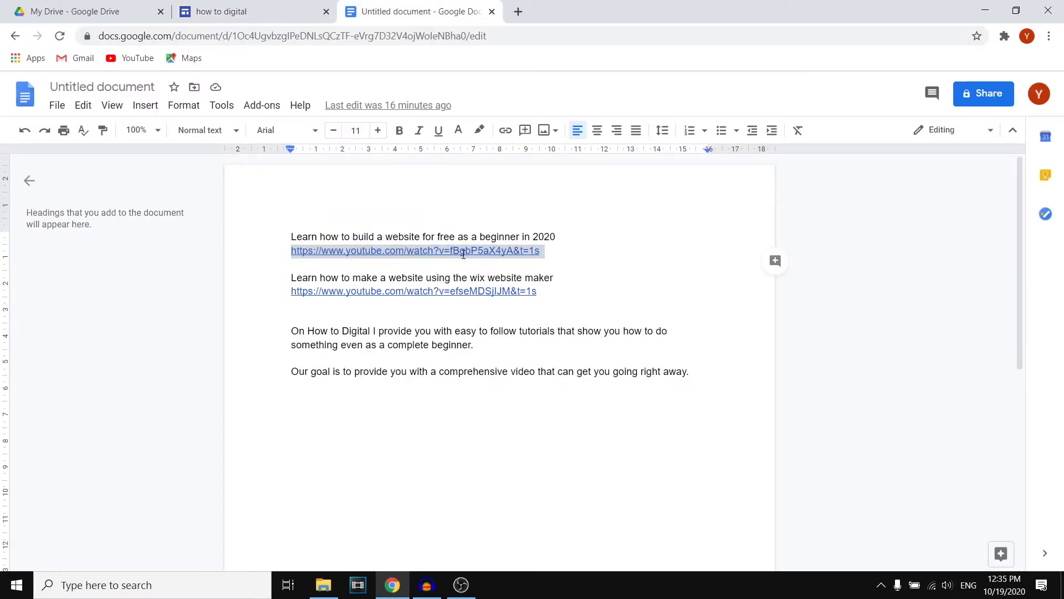
pyautogui.rightClick(463, 254)
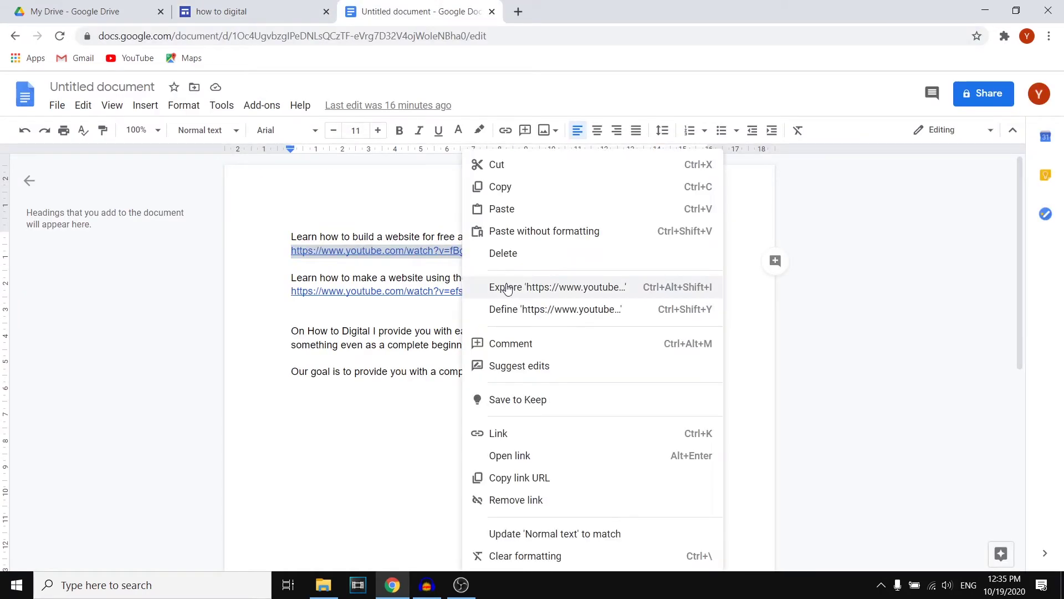
pyautogui.click(513, 190)
pyautogui.click(249, 11)
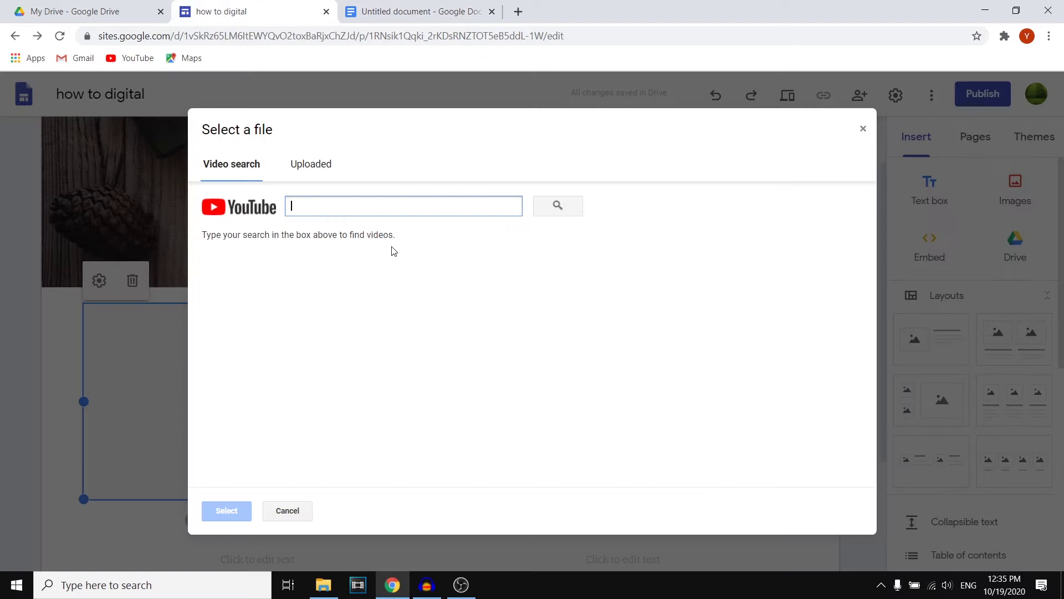
# Search for the copied link and insert the video "Make a Website for FREE with Free Hosting & Free Domain" in the left placeholder.
pyautogui.rightClick(428, 212)
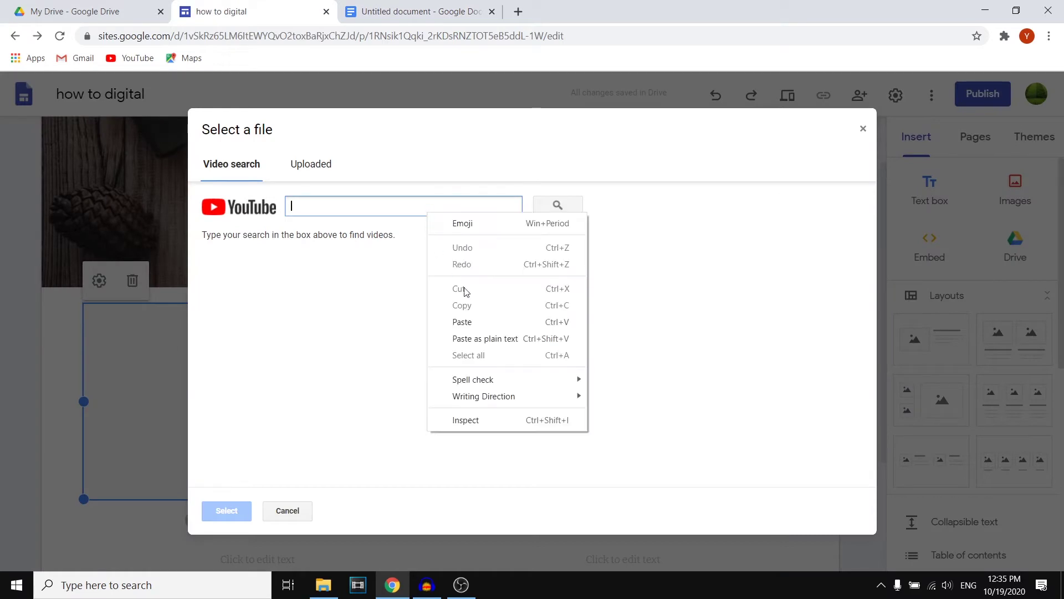
pyautogui.click(508, 338)
pyautogui.click(557, 206)
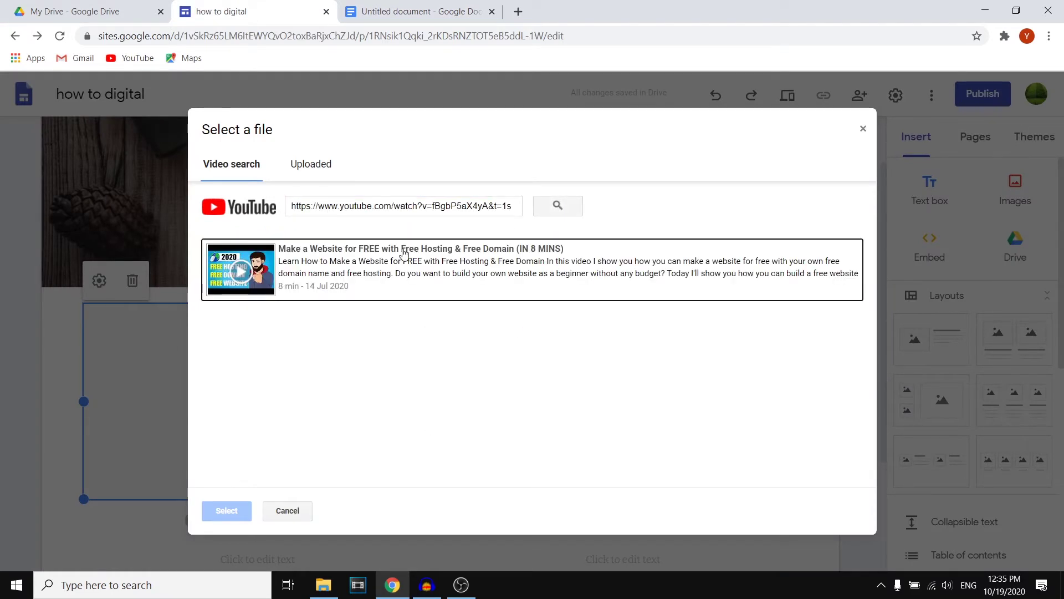
pyautogui.click(403, 253)
pyautogui.click(225, 509)
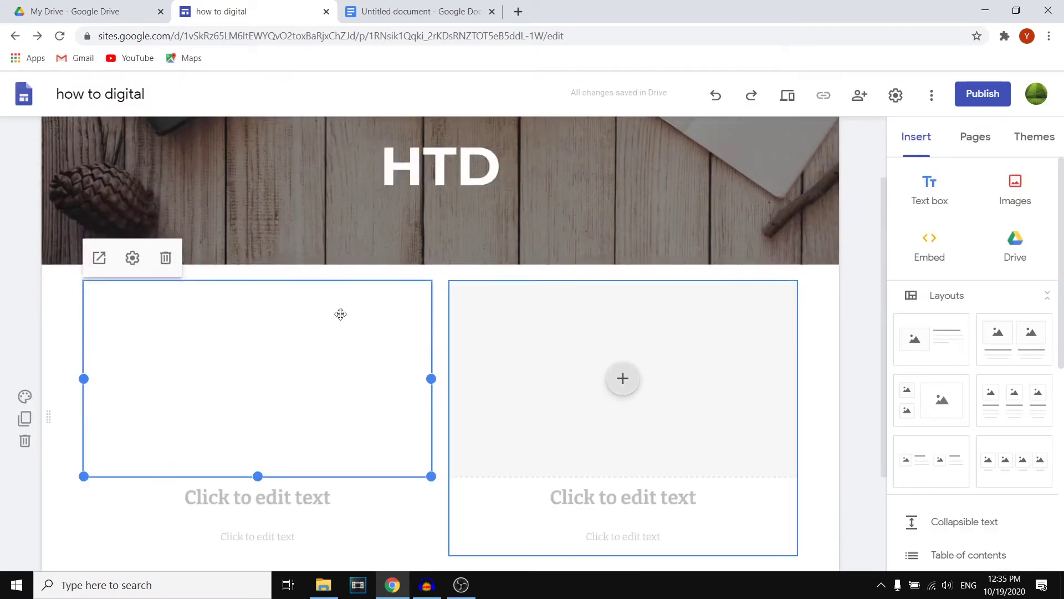
# Start adding a YouTube video to the right placeholder, copy the Wix tutorial link from the Google Docs document, and return to the site.
pyautogui.click(623, 378)
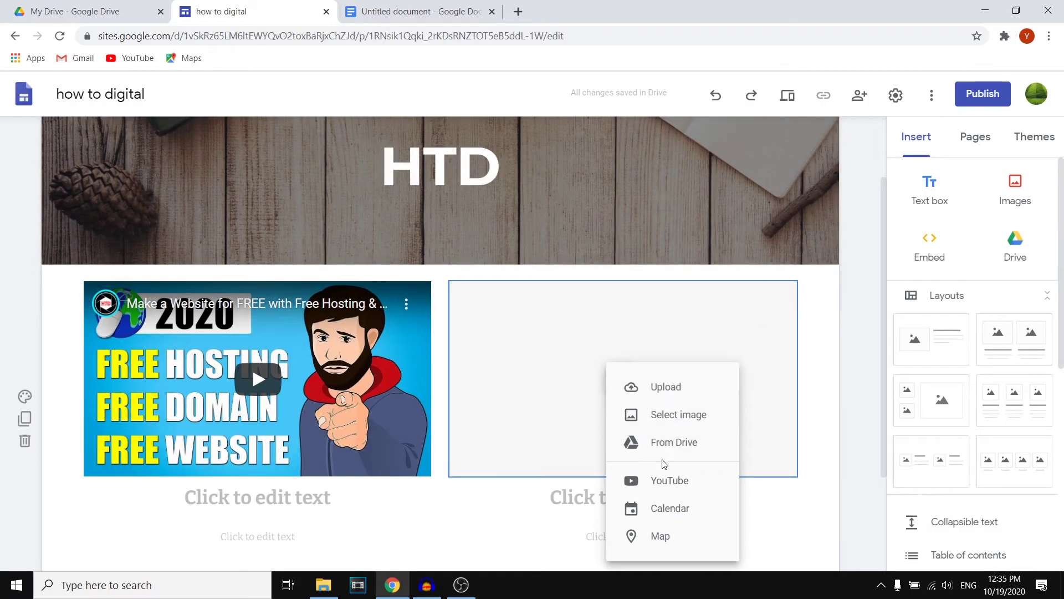
pyautogui.click(660, 480)
pyautogui.click(416, 11)
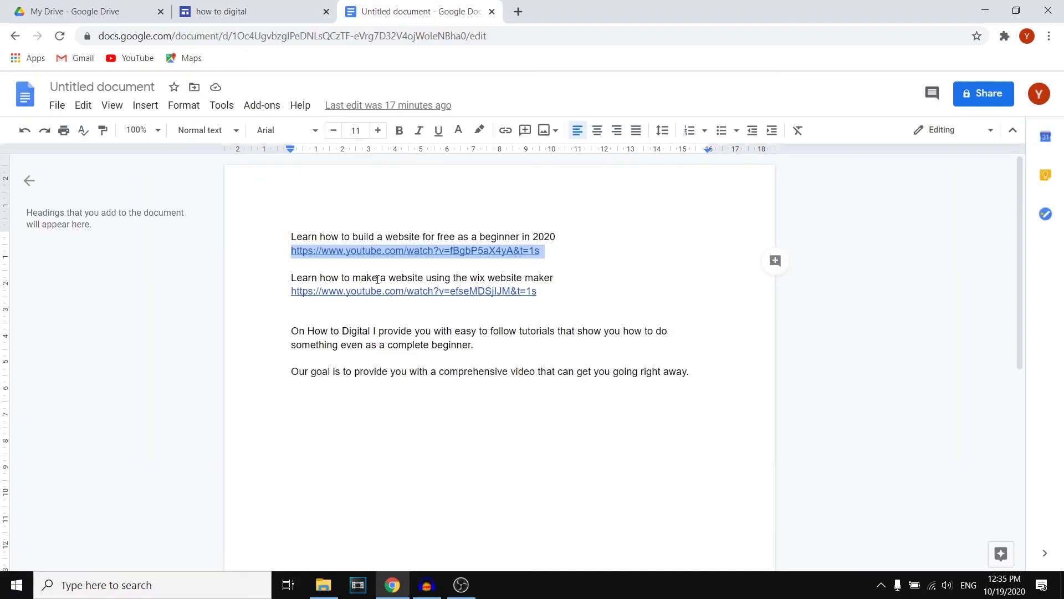
pyautogui.moveTo(289, 296); pyautogui.dragTo(559, 294)
pyautogui.rightClick(506, 294)
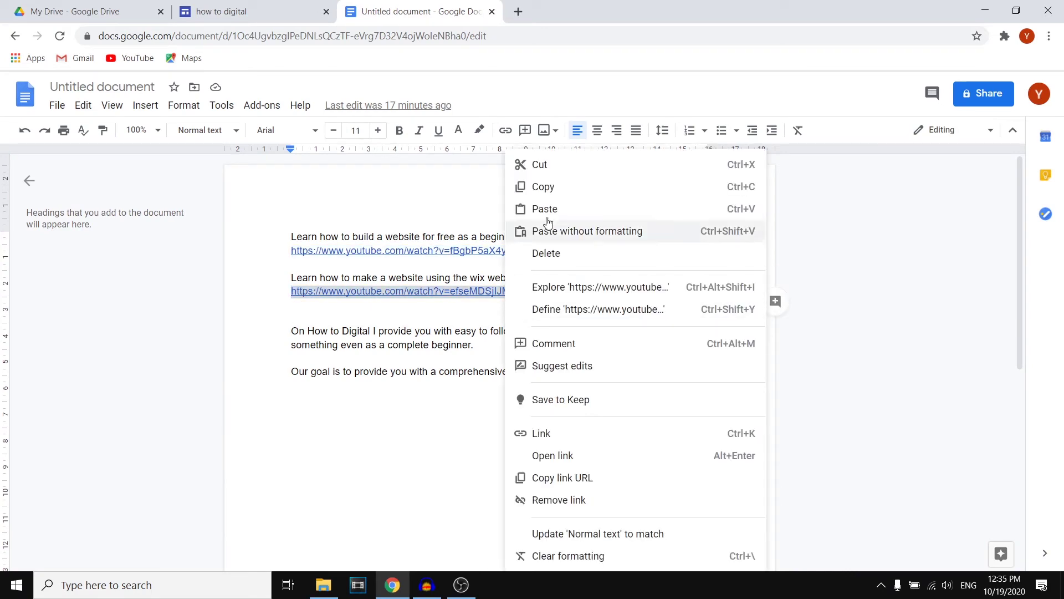
pyautogui.click(546, 187)
pyautogui.click(325, 3)
# Find the copied link, insert the video "Wix Website Tutorial for Beginners 2020" in the right placeholder, and check the page's header and YouTube submenu.
pyautogui.rightClick(443, 215)
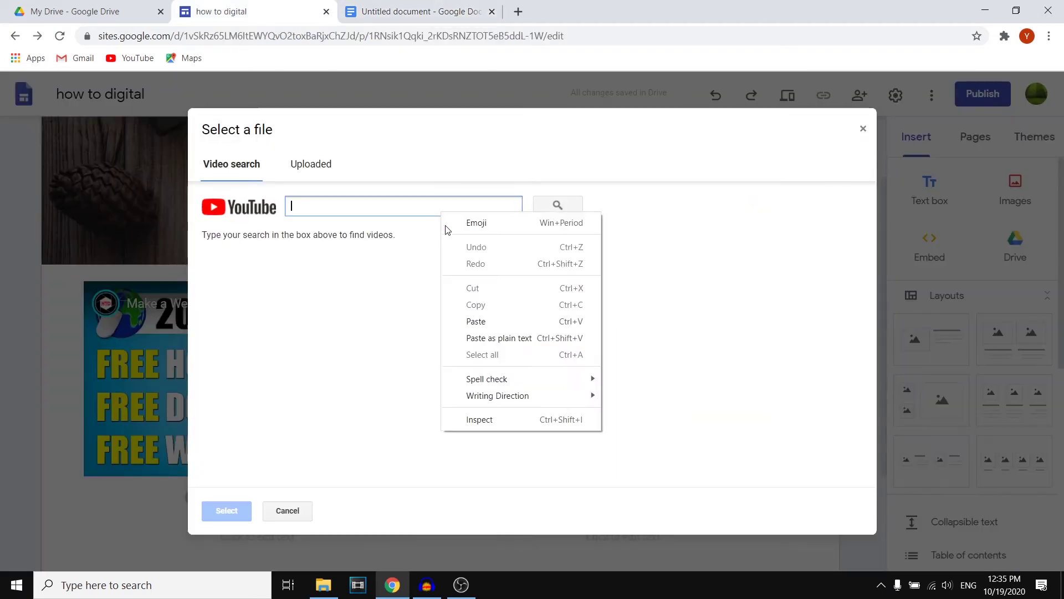
pyautogui.click(499, 318)
pyautogui.click(557, 206)
pyautogui.click(294, 299)
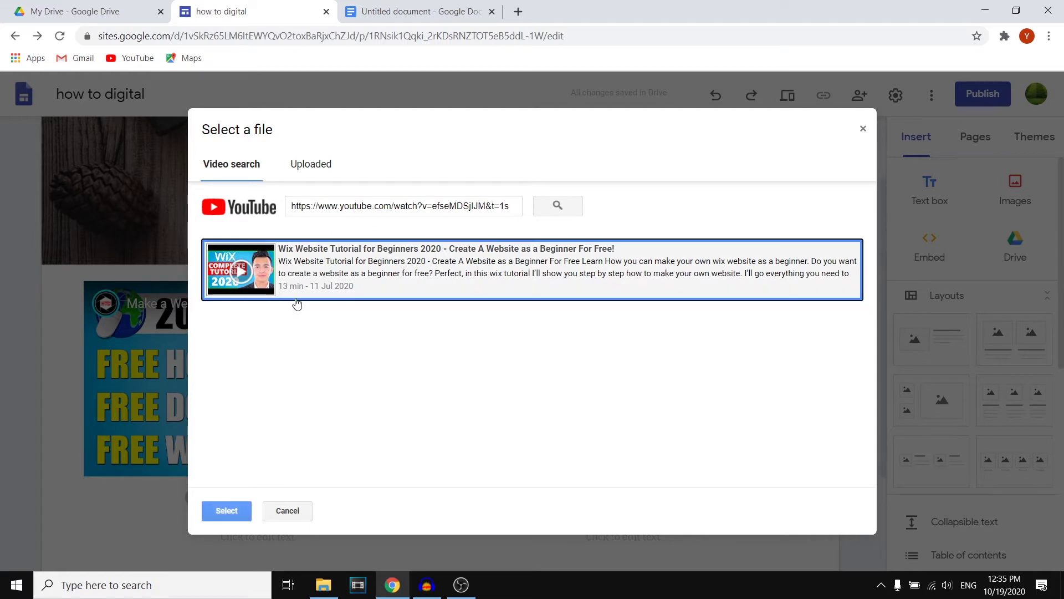
pyautogui.click(245, 513)
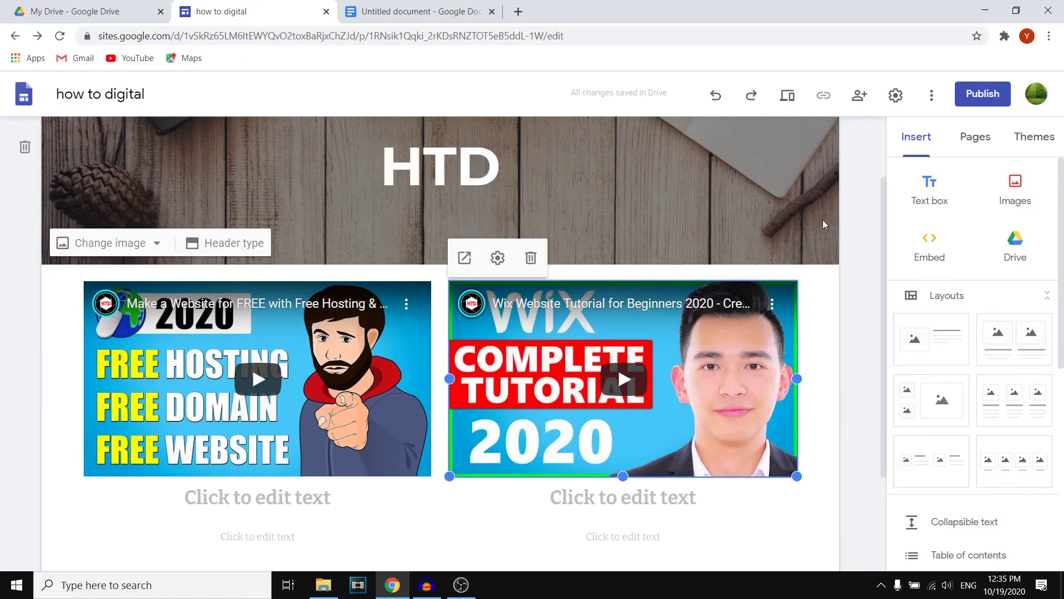
pyautogui.scroll(2, 528, 204)
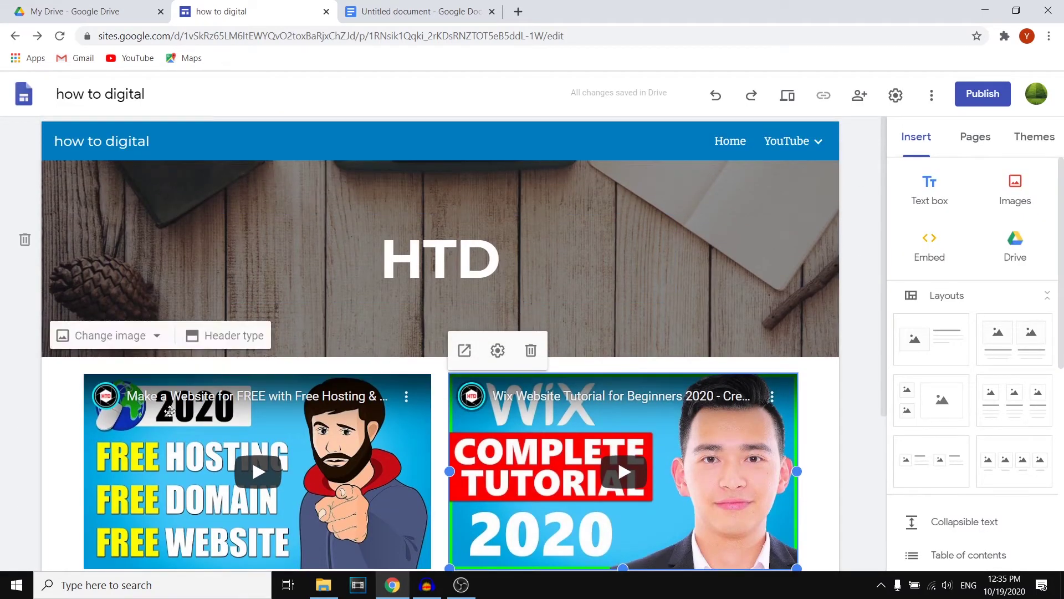
pyautogui.moveTo(801, 149)
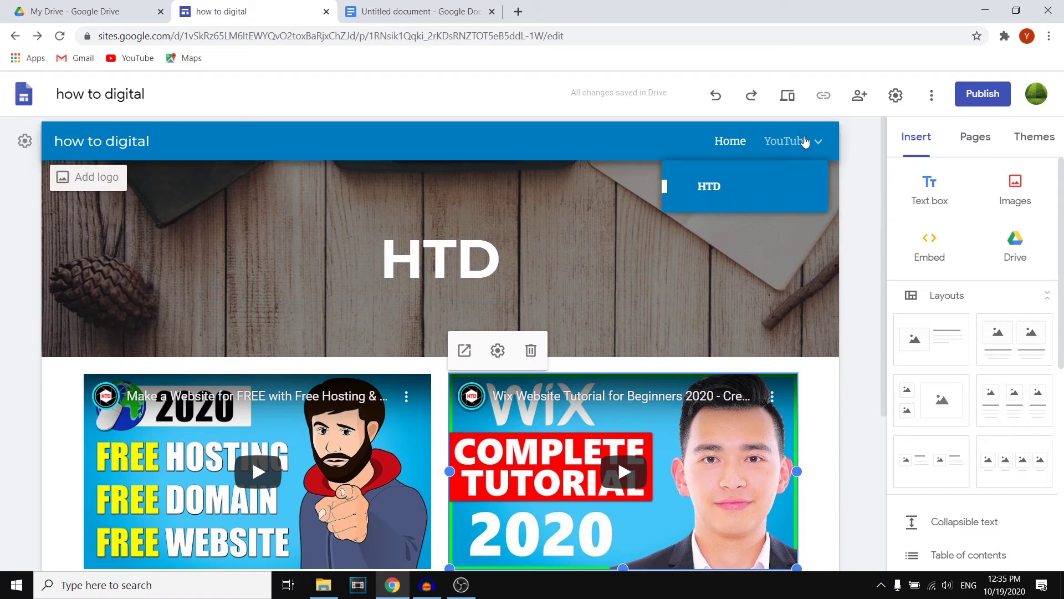
# Review the Home page, its page options and the YouTube page, and return to the HTD subpage.
pyautogui.click(737, 142)
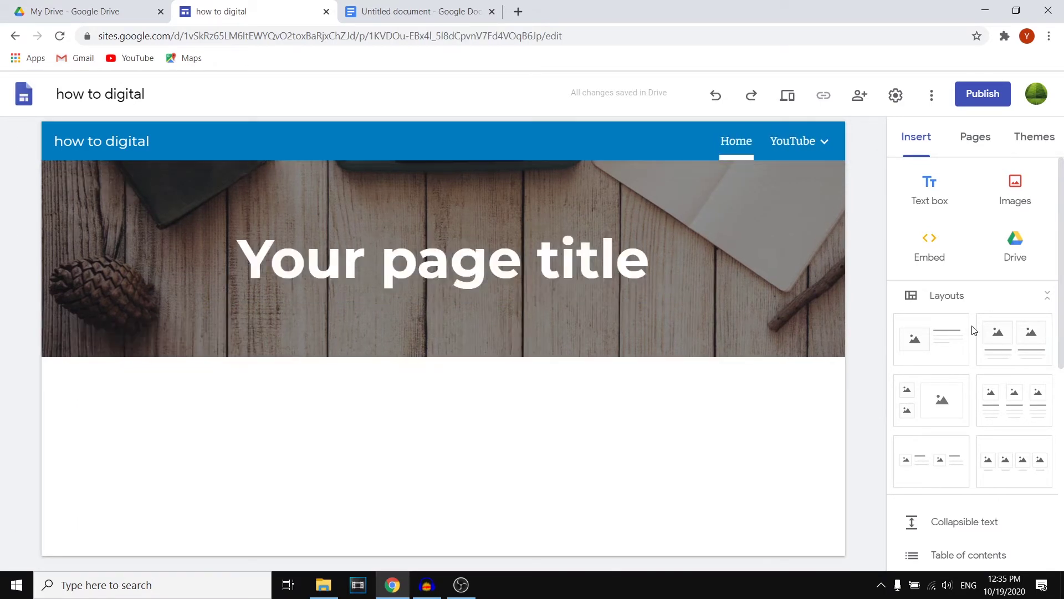
pyautogui.click(980, 138)
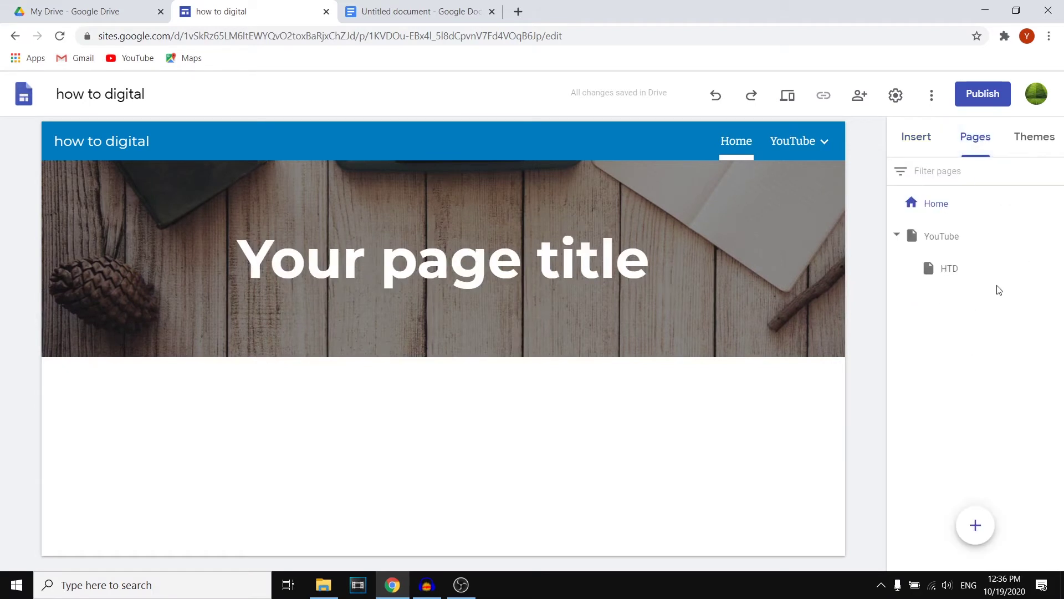
pyautogui.click(1050, 201)
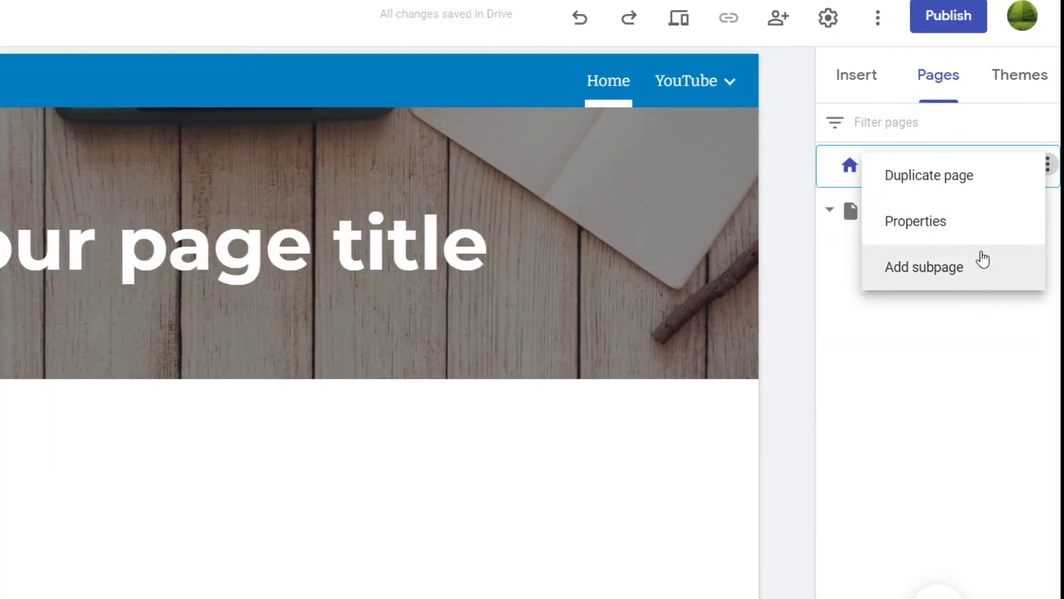
pyautogui.click(885, 399)
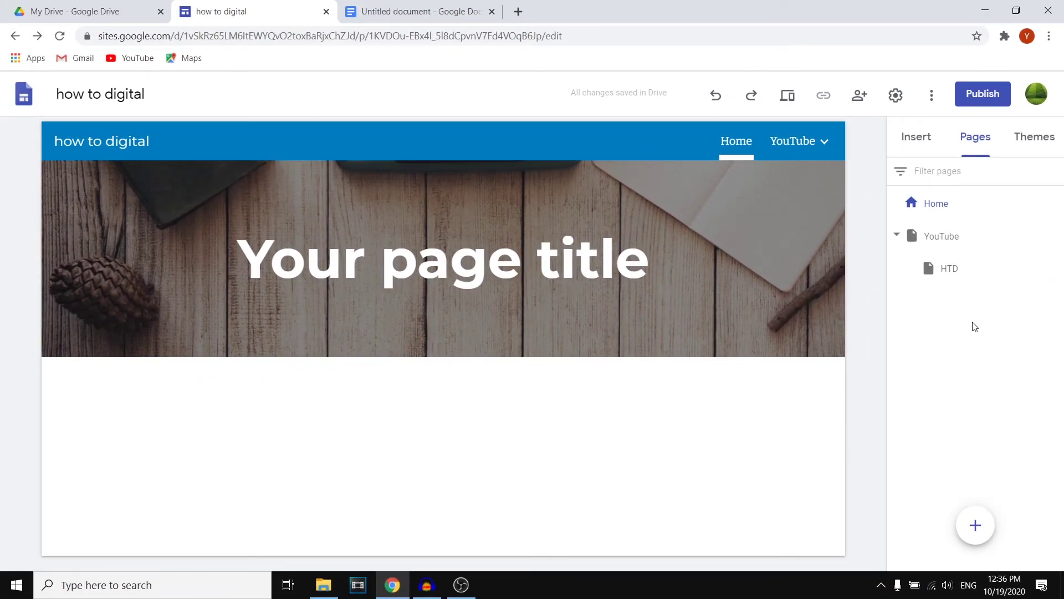
pyautogui.moveTo(771, 145)
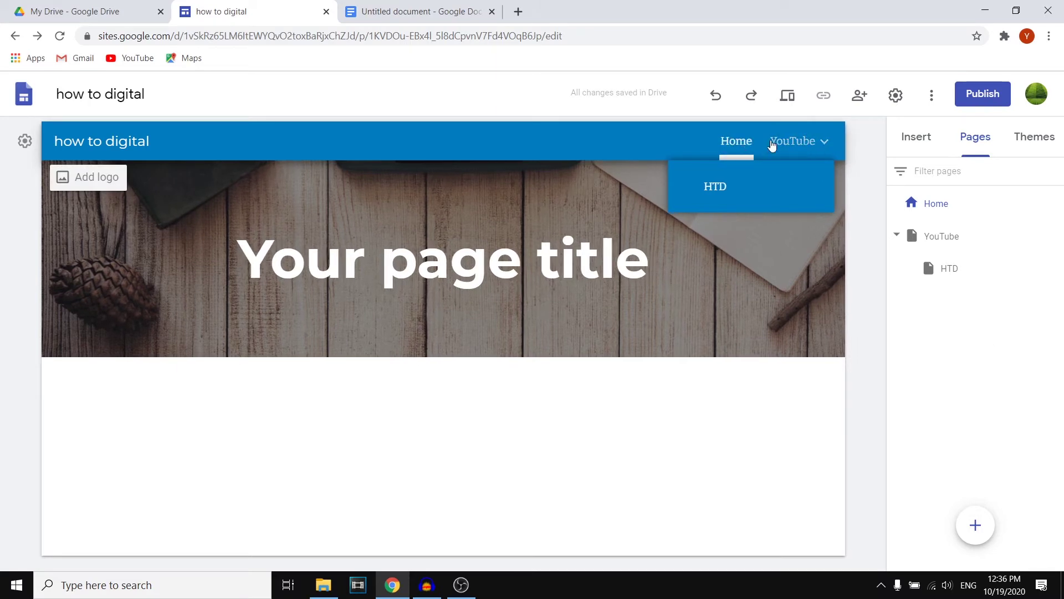
pyautogui.click(771, 145)
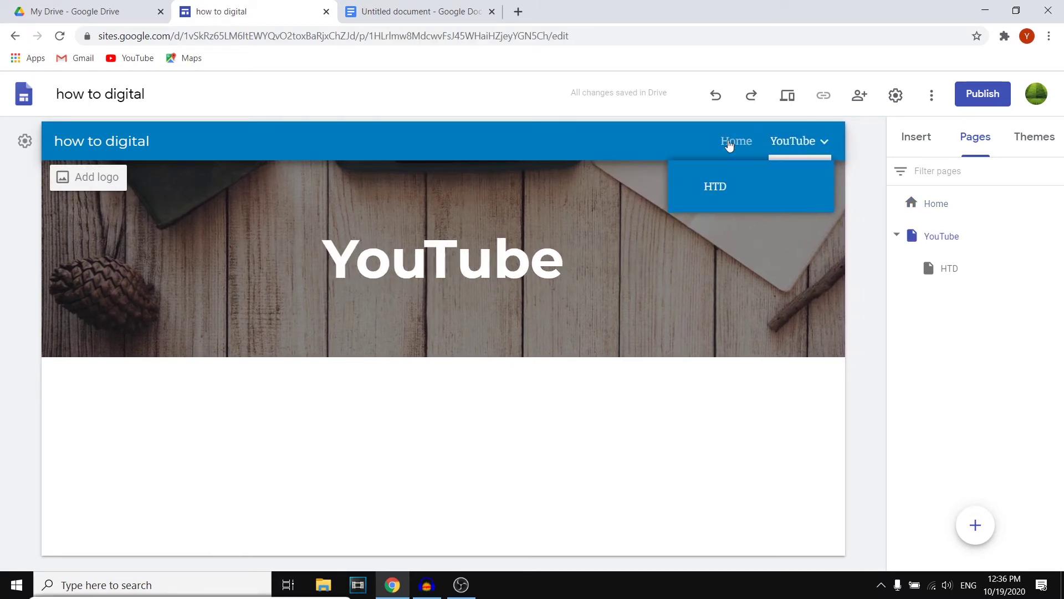
pyautogui.click(734, 187)
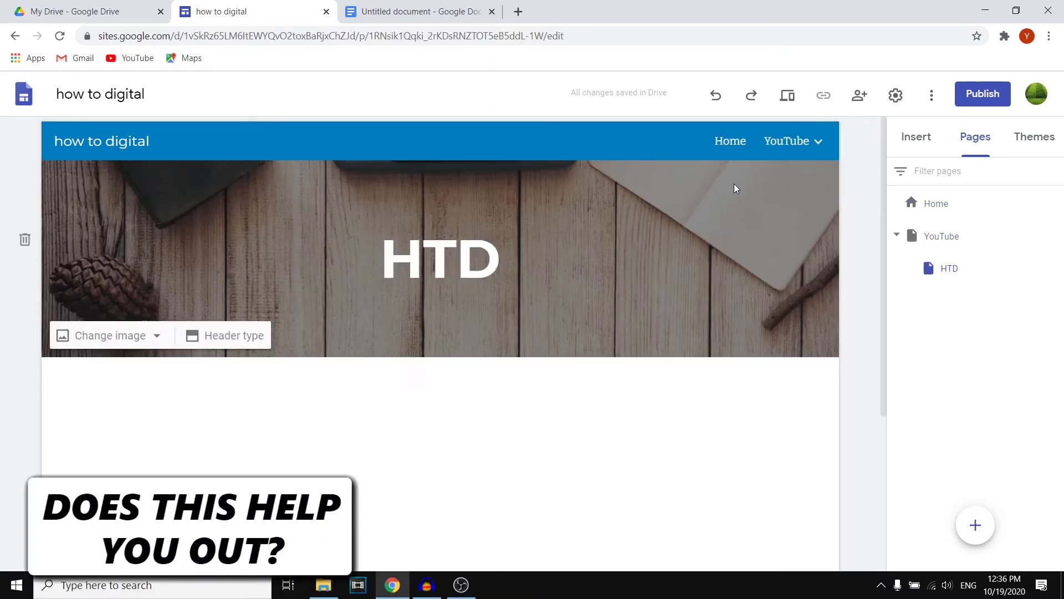
# Start editing the heading under the left video, copy the first video's title line from the Google Docs document, and return to the site.
pyautogui.scroll(-4, 629, 244)
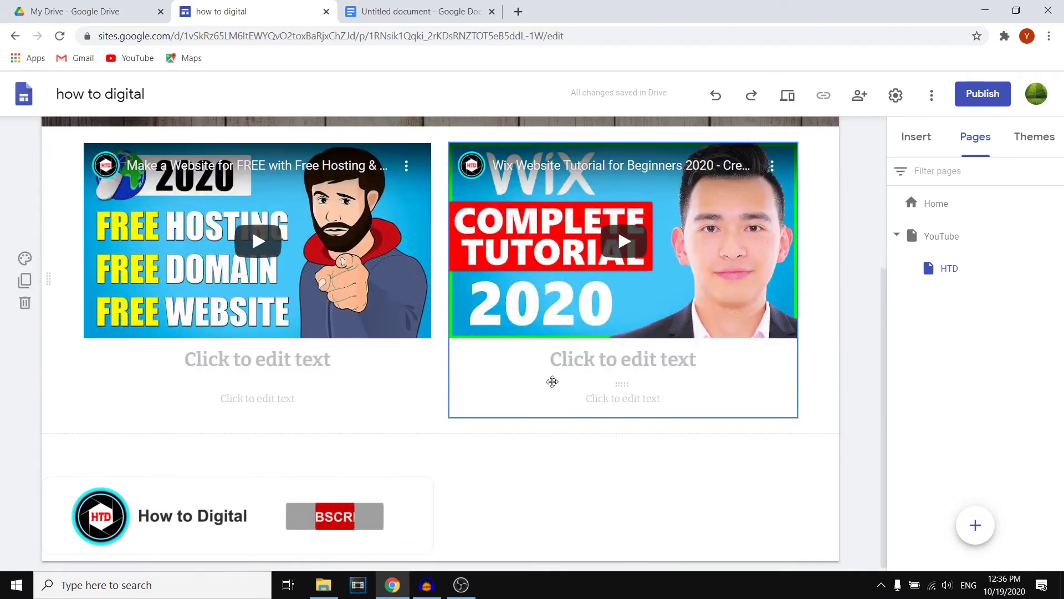
pyautogui.click(277, 359)
pyautogui.click(292, 363)
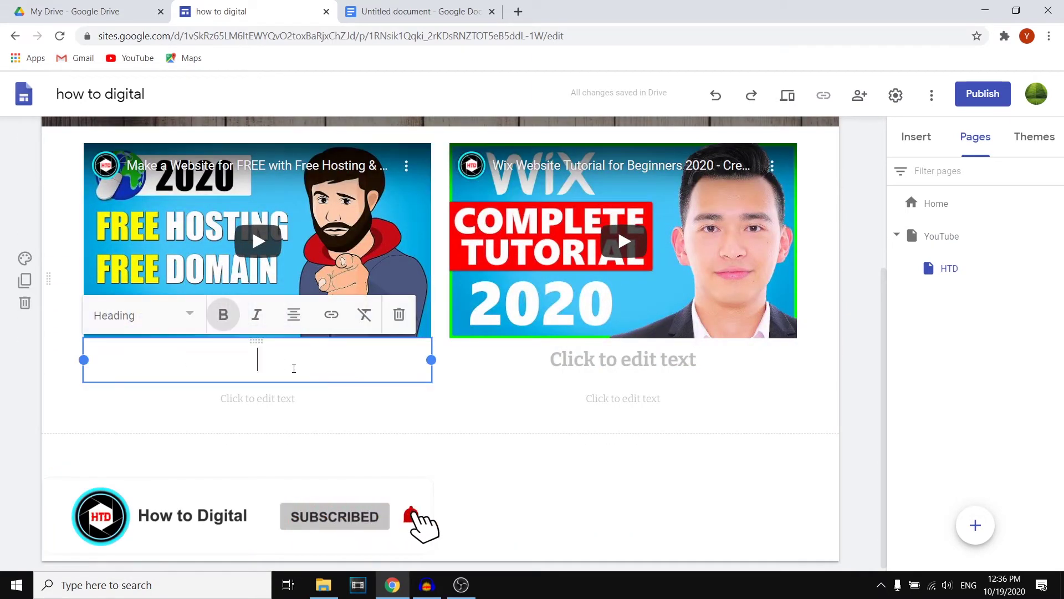
pyautogui.click(386, 7)
pyautogui.moveTo(556, 236); pyautogui.dragTo(291, 237)
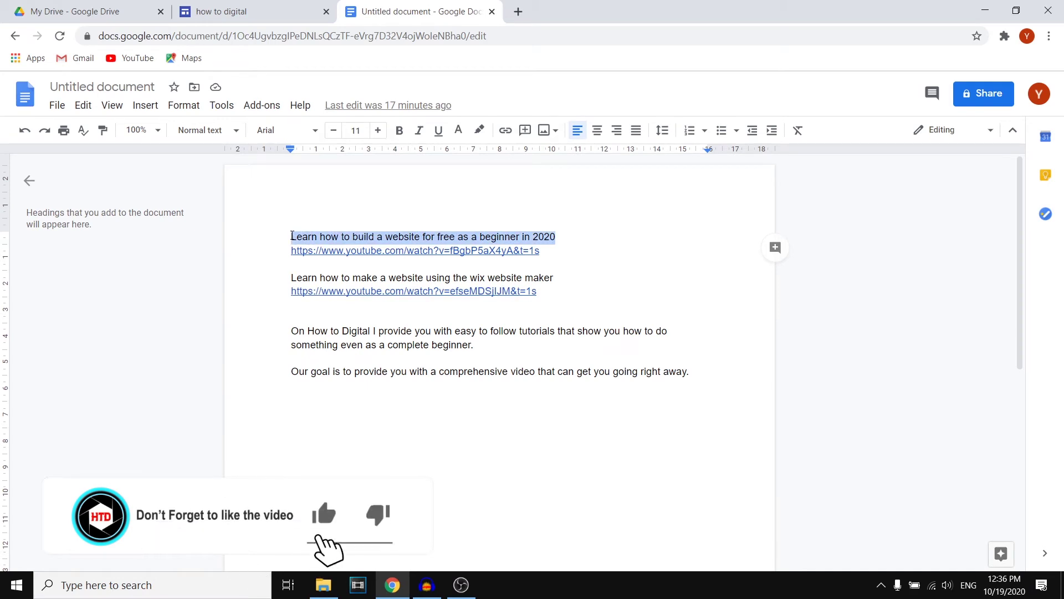
pyautogui.rightClick(305, 237)
pyautogui.click(330, 254)
pyautogui.click(250, 11)
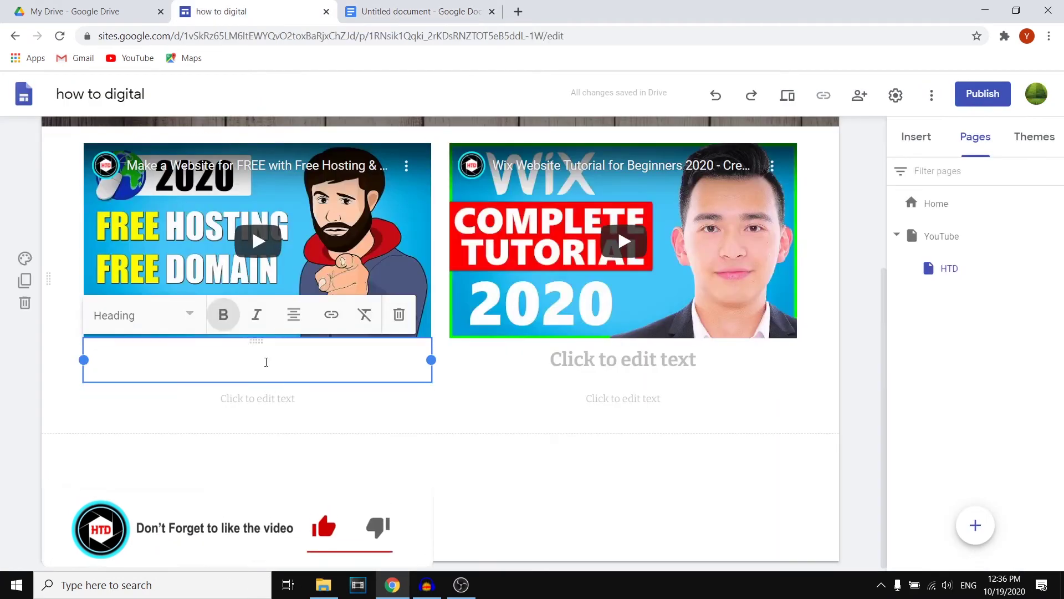
# Paste "Learn how to build a website for free as a beginner in 2020" as the left heading and delete the empty description below it.
pyautogui.rightClick(332, 368)
pyautogui.click(350, 253)
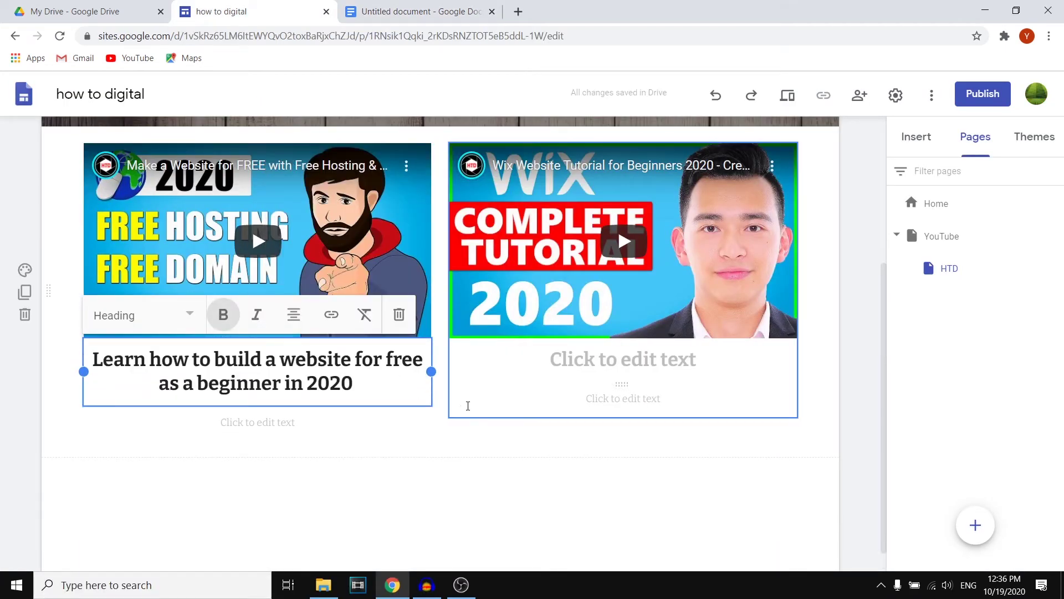
pyautogui.click(623, 398)
pyautogui.click(304, 421)
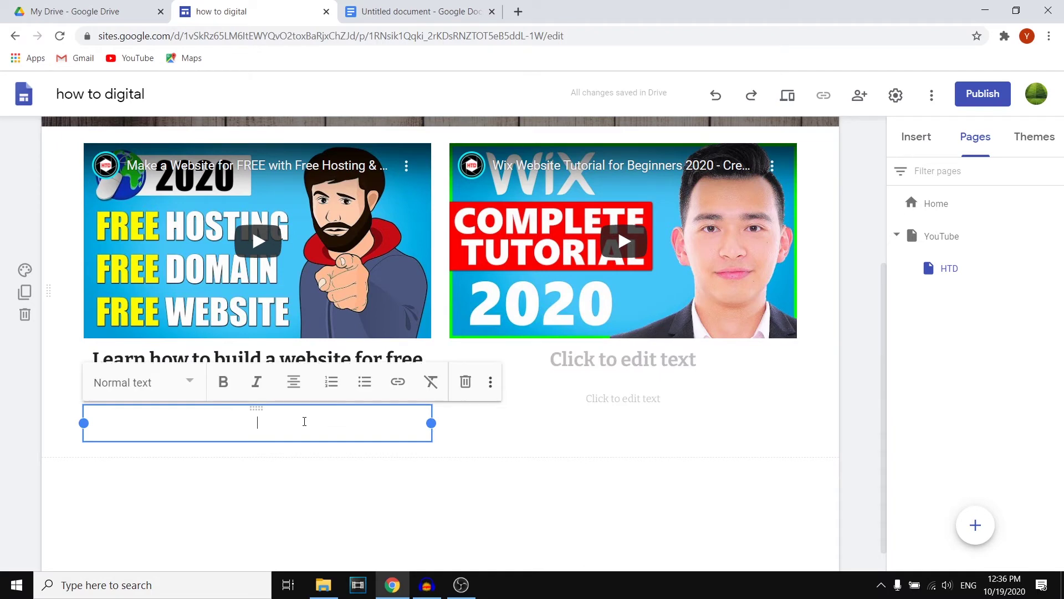
pyautogui.click(465, 381)
pyautogui.click(458, 153)
# Copy the line "Learn how to make a website using the wix website maker" from the Google Docs document and return to the site.
pyautogui.click(413, 12)
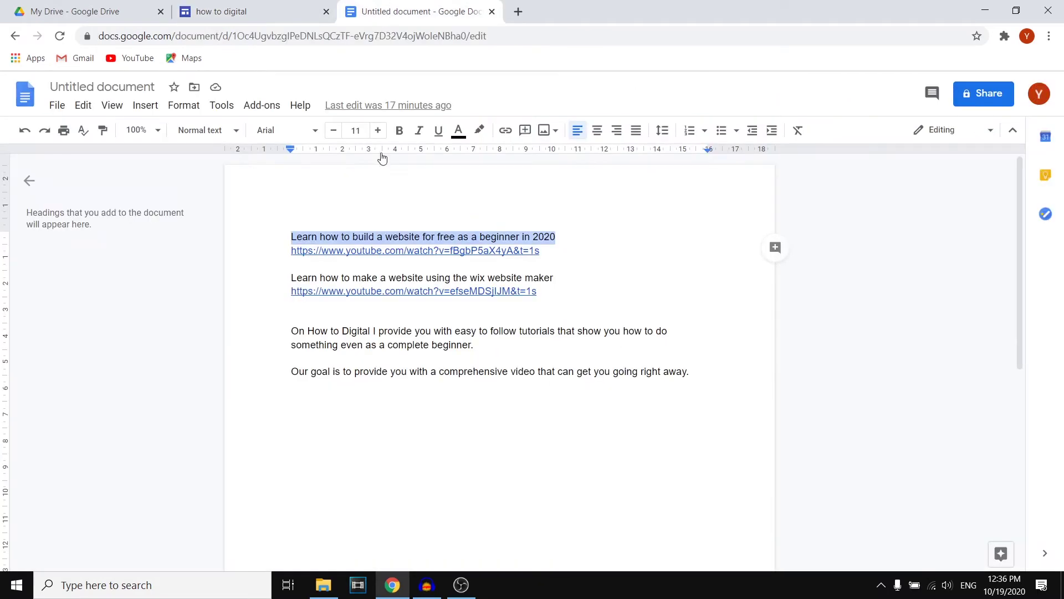
pyautogui.moveTo(291, 280); pyautogui.dragTo(562, 277)
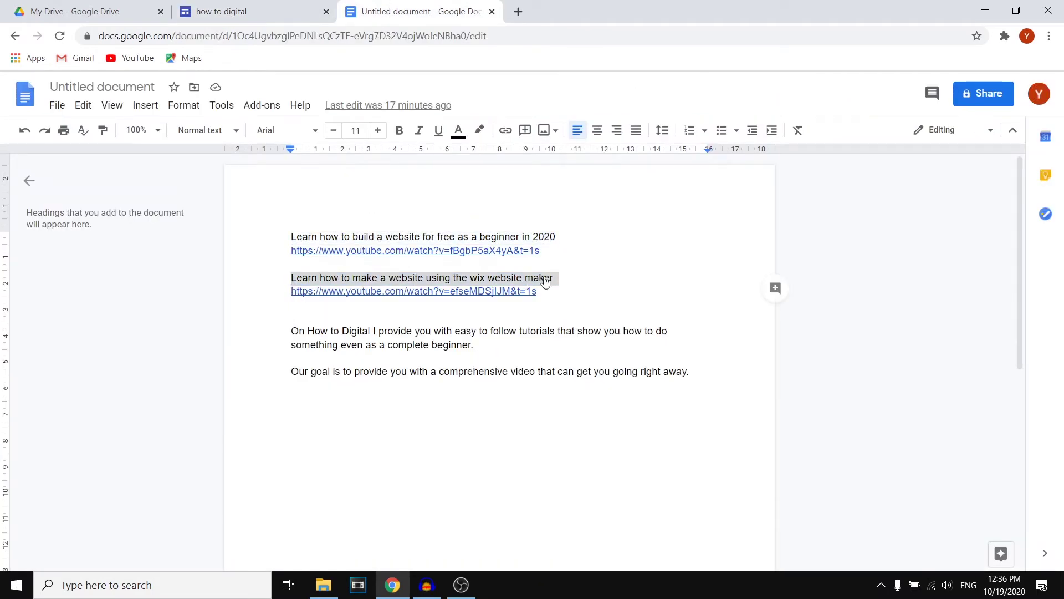
pyautogui.rightClick(545, 280)
pyautogui.click(563, 316)
pyautogui.click(249, 11)
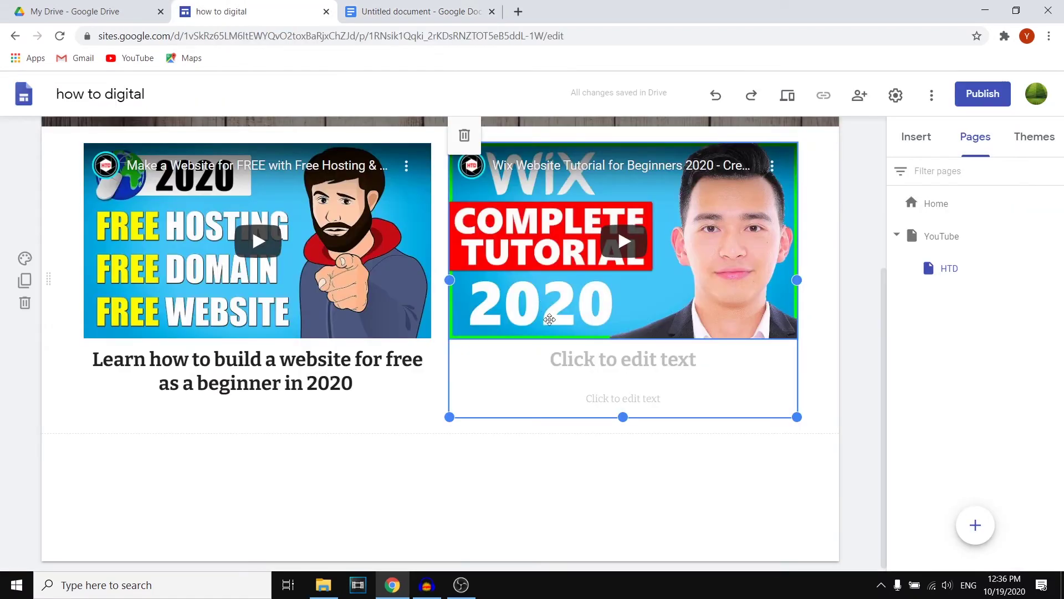
# Paste the copied Wix title into the heading placeholder under the right video and delete the empty description below it.
pyautogui.click(622, 358)
pyautogui.rightClick(696, 359)
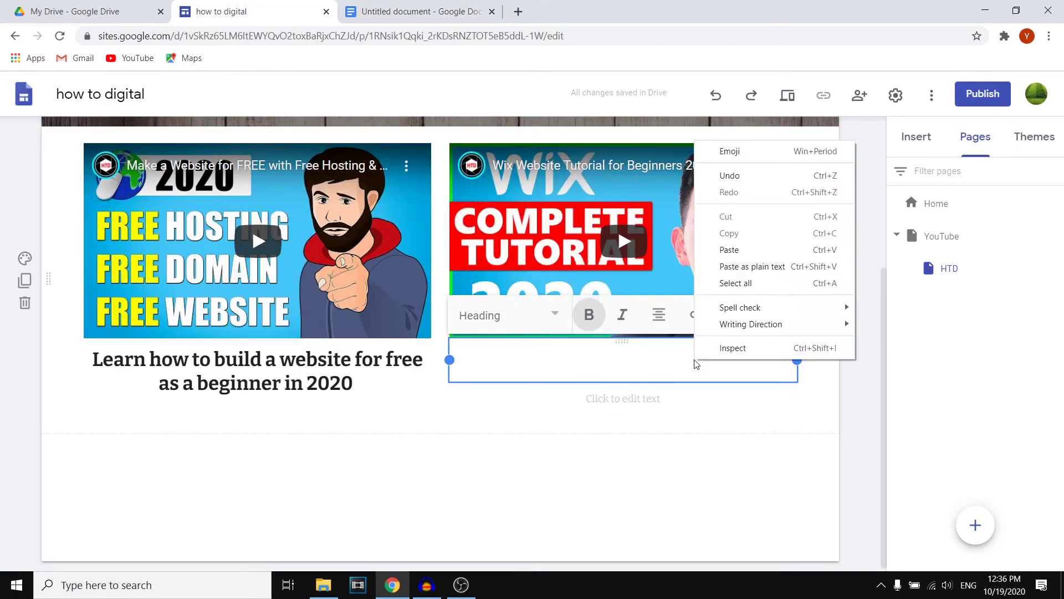
pyautogui.click(729, 249)
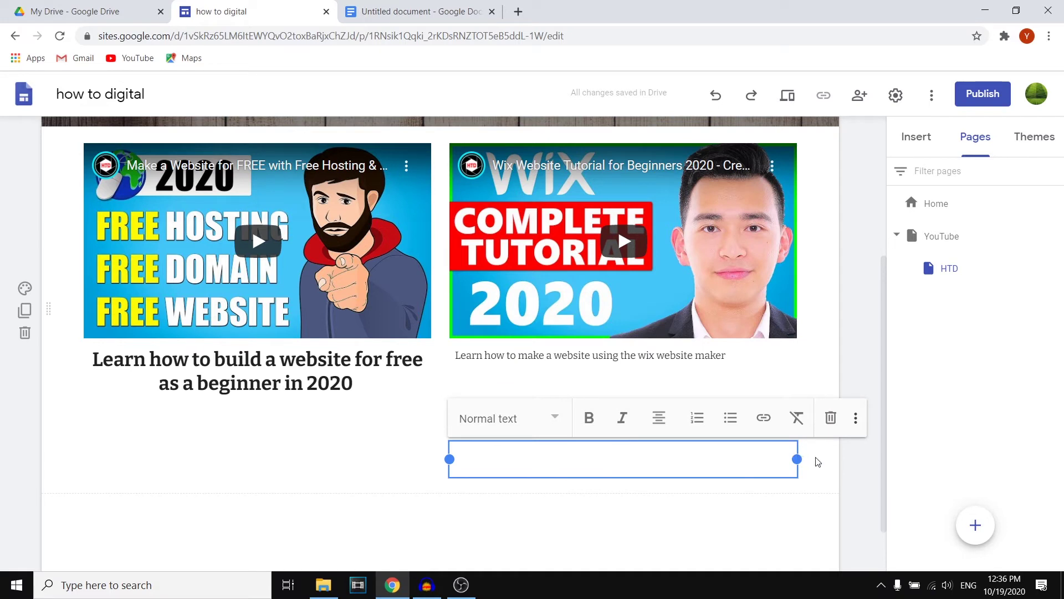
pyautogui.click(830, 418)
# Format the Wix title under the right video in the Heading style and center it.
pyautogui.click(737, 355)
pyautogui.moveTo(726, 355); pyautogui.dragTo(463, 353)
pyautogui.click(500, 315)
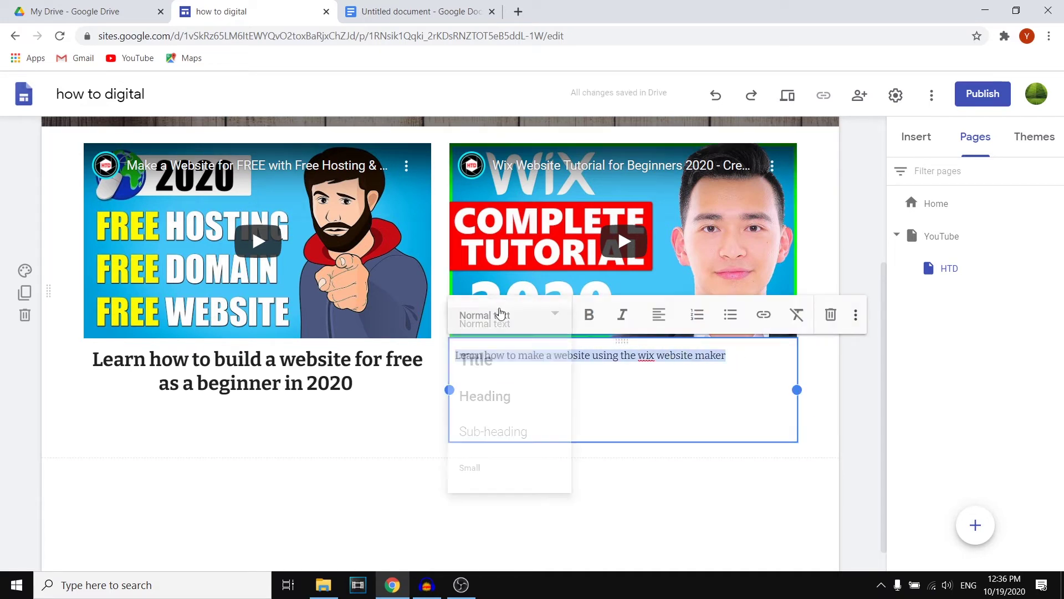
pyautogui.click(503, 361)
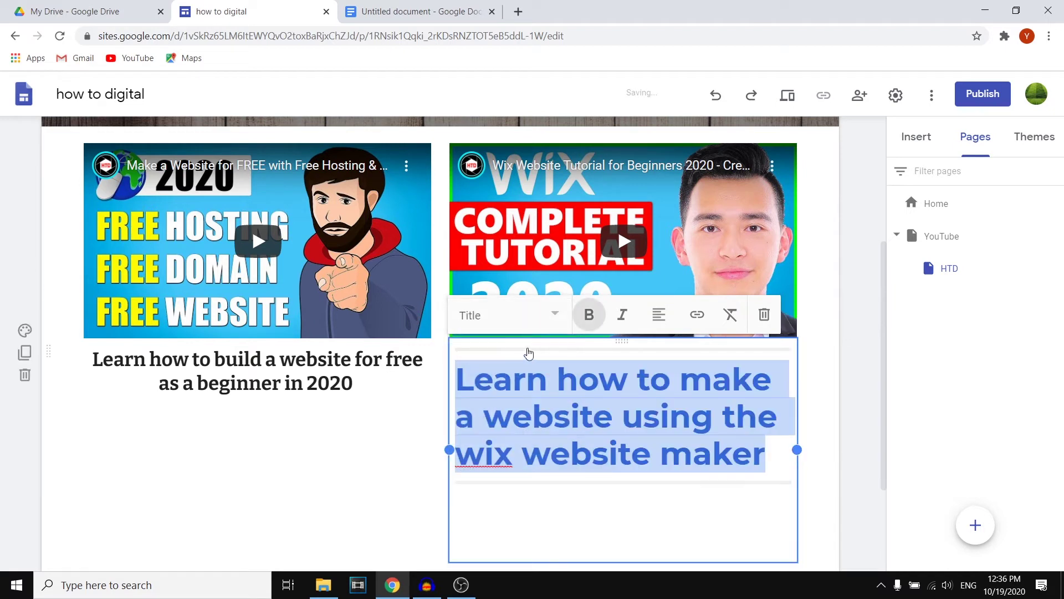
pyautogui.click(526, 317)
pyautogui.click(510, 398)
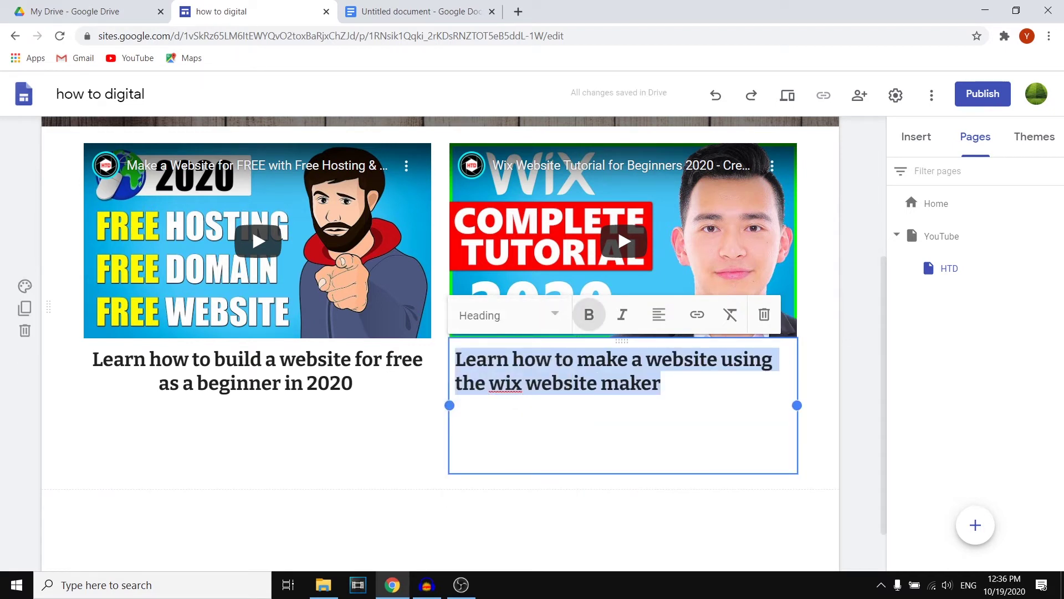
pyautogui.click(655, 328)
pyautogui.click(659, 358)
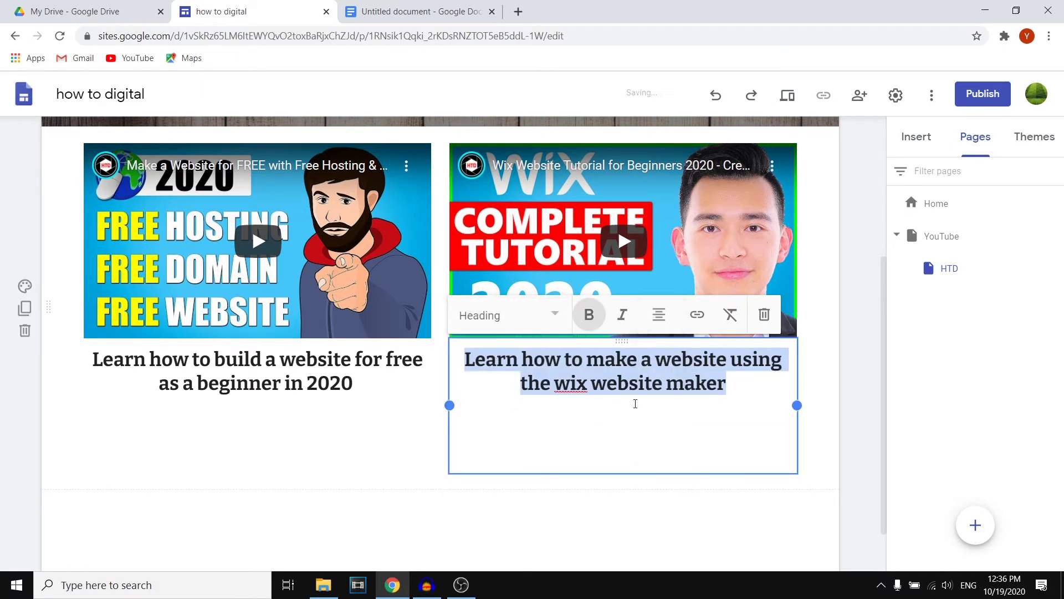
pyautogui.click(644, 384)
pyautogui.click(840, 322)
# Replace the HTD page's header image by uploading laptop-2838921_1920 from the D:\ folder.
pyautogui.scroll(-1, 841, 336)
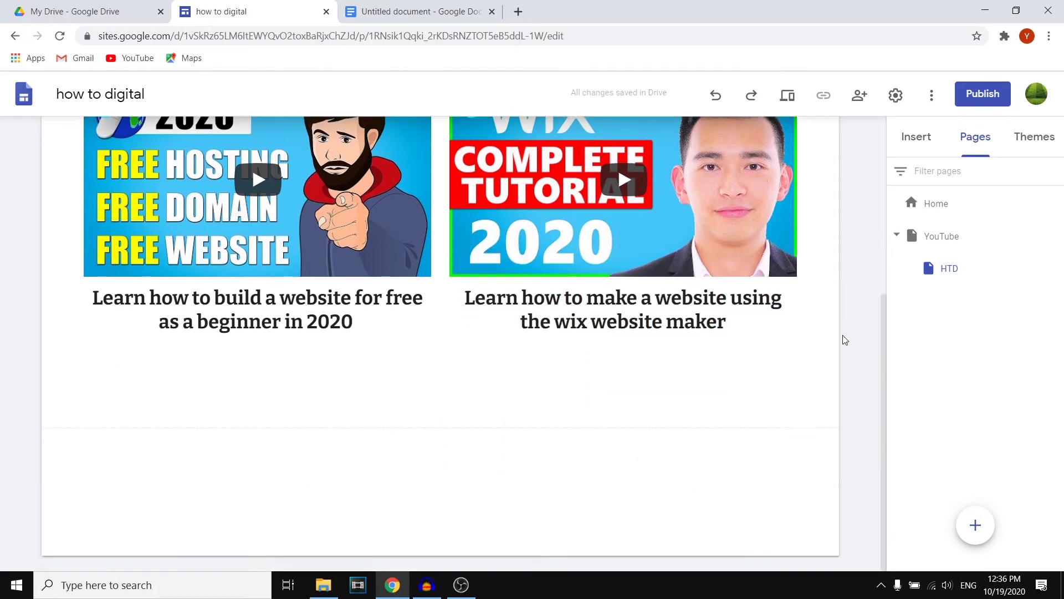
pyautogui.scroll(5, 803, 357)
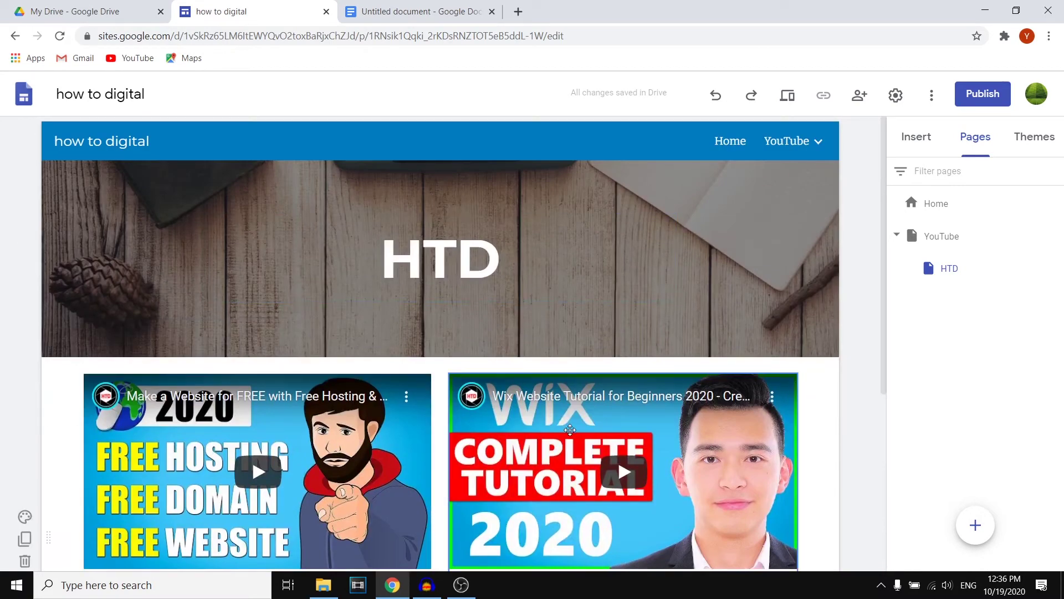
pyautogui.scroll(-3, 581, 437)
pyautogui.scroll(3, 843, 360)
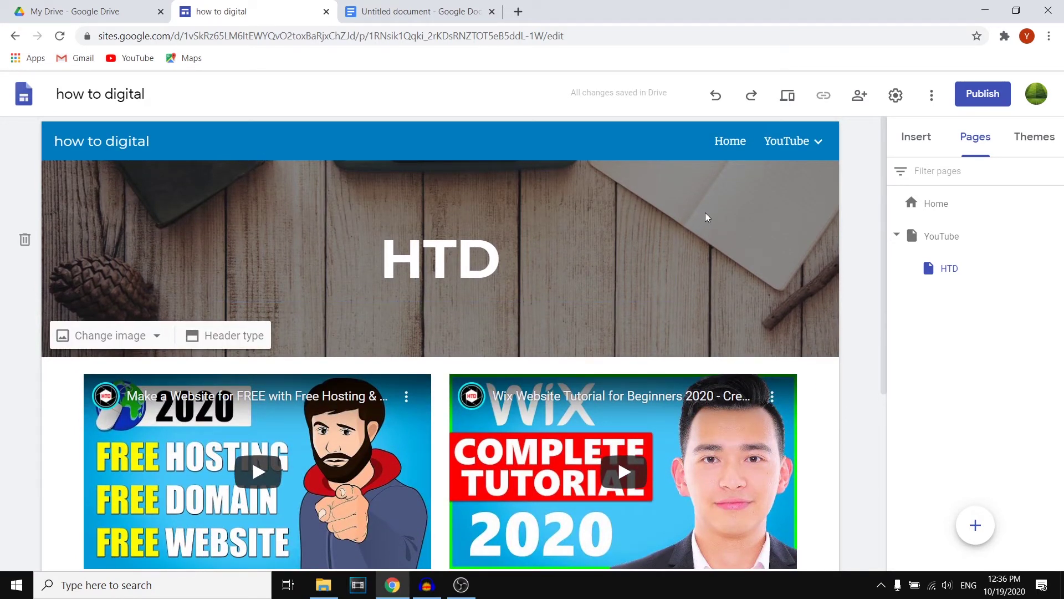
pyautogui.click(94, 337)
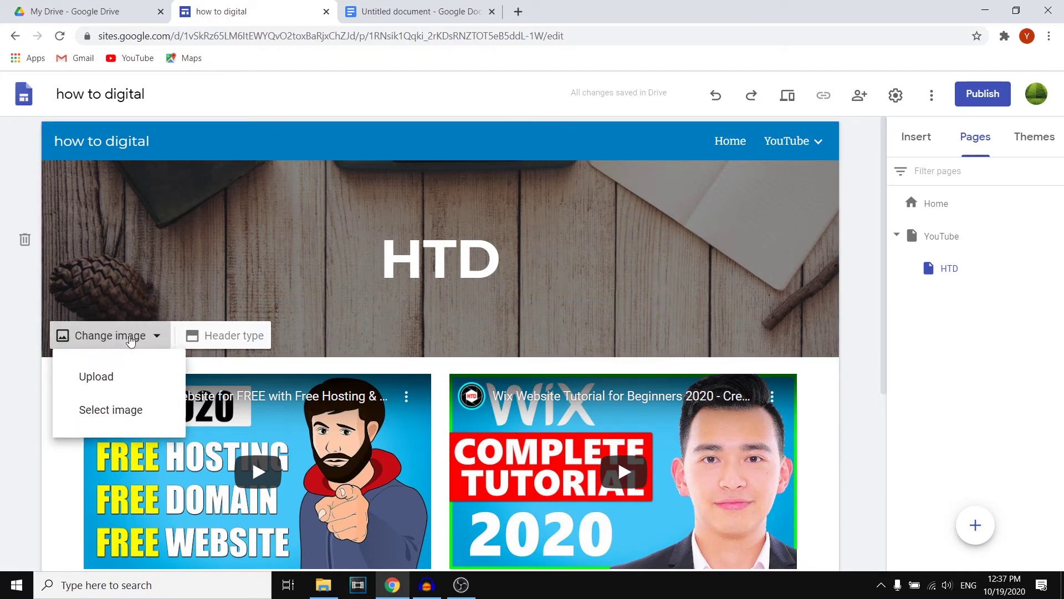
pyautogui.click(105, 375)
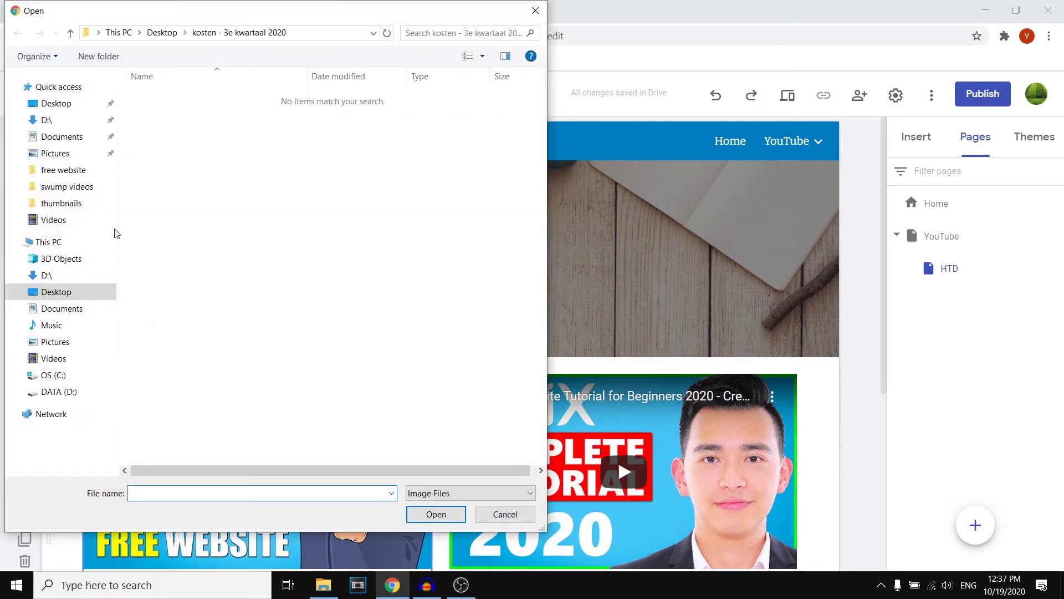
pyautogui.click(69, 119)
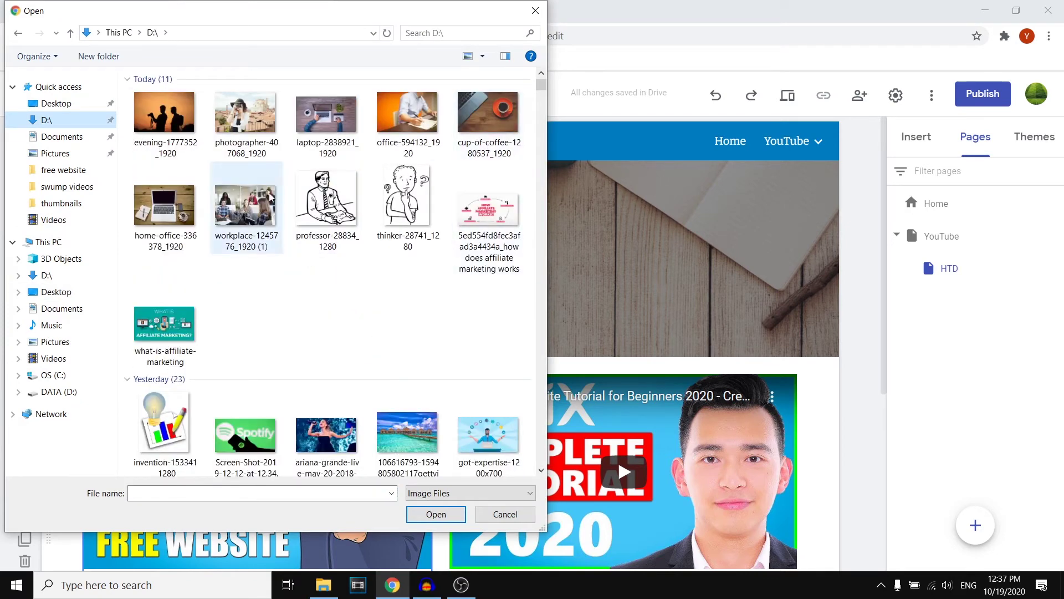
pyautogui.click(332, 111)
pyautogui.click(435, 513)
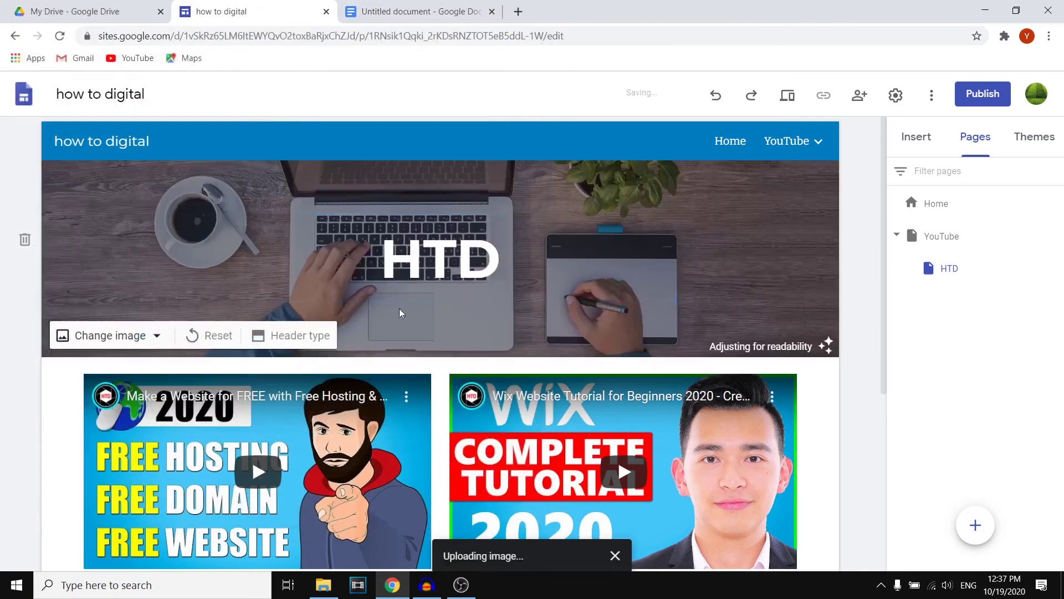
# Change the HTD page's header title to "How To Digital".
pyautogui.click(495, 267)
pyautogui.moveTo(495, 267); pyautogui.dragTo(437, 255)
pyautogui.write('o')
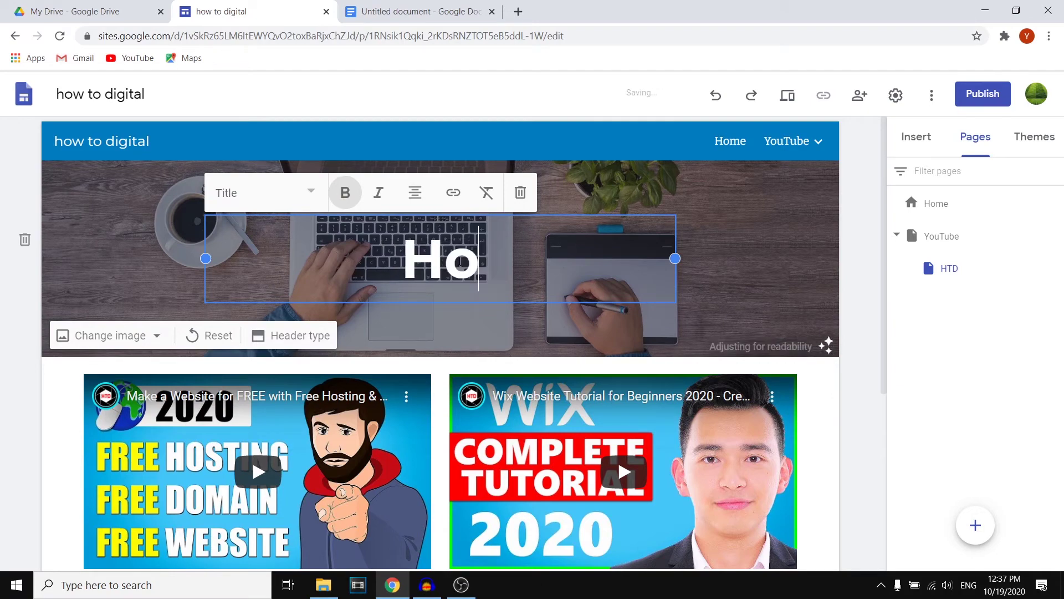
pyautogui.scroll(-5, 460, 261)
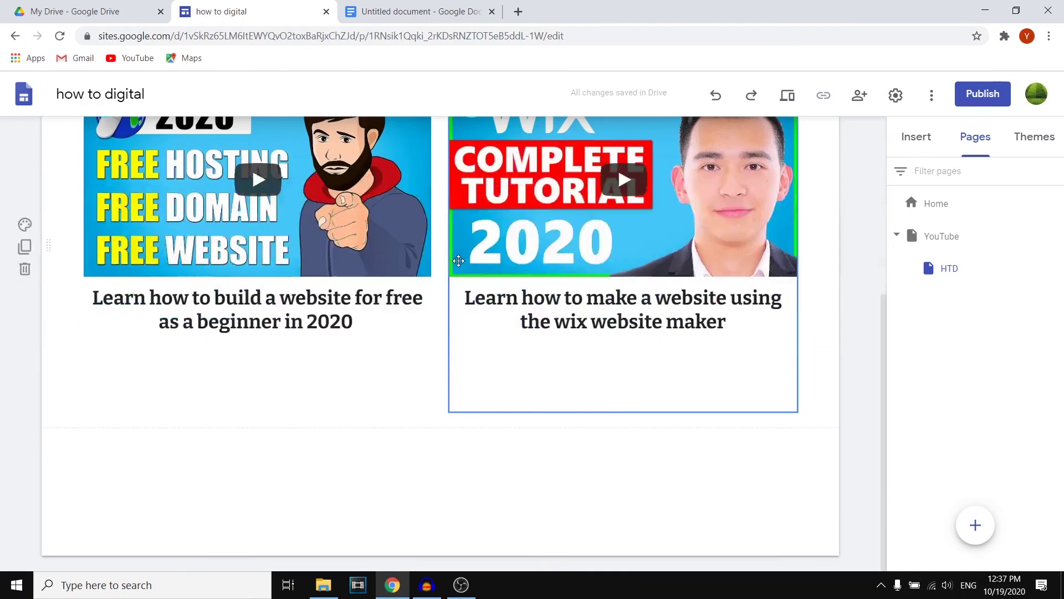
pyautogui.scroll(5, 459, 260)
pyautogui.click(508, 254)
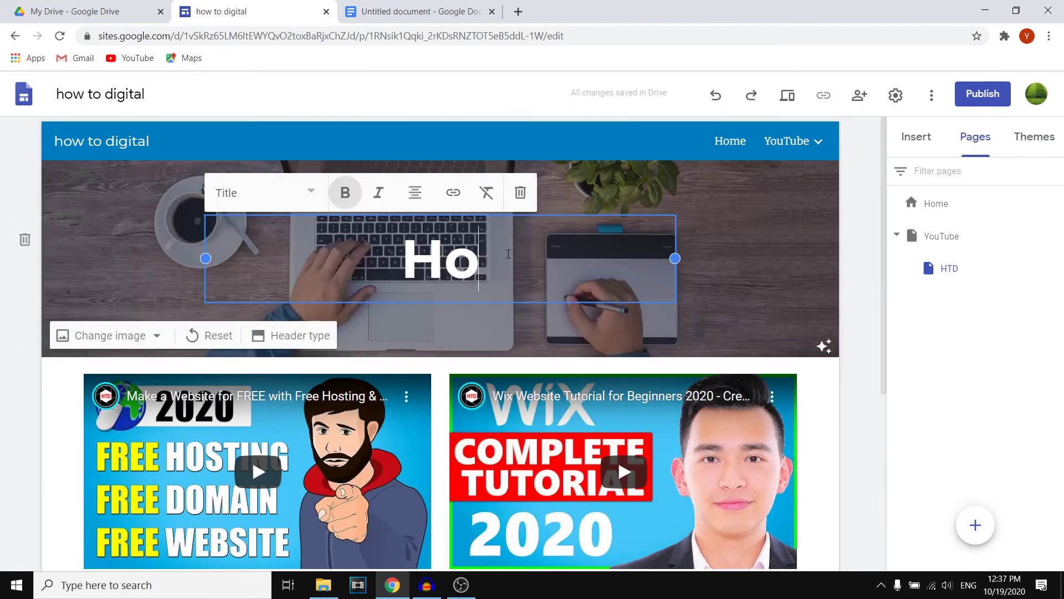
pyautogui.write('W')
pyautogui.press('BackSpace')
pyautogui.write('w To Digit')
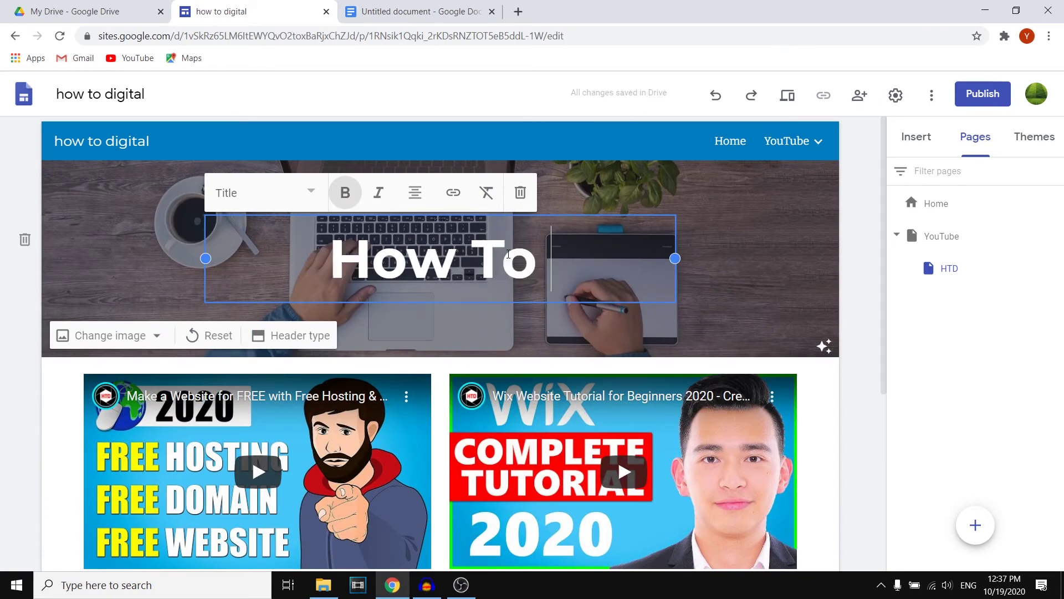
pyautogui.write('al')
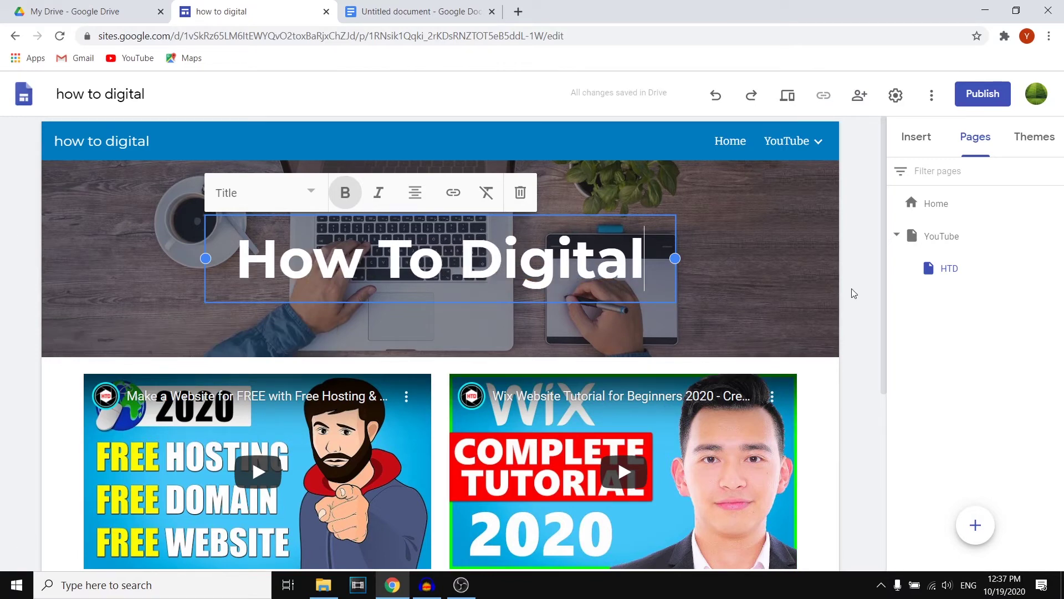
pyautogui.click(800, 255)
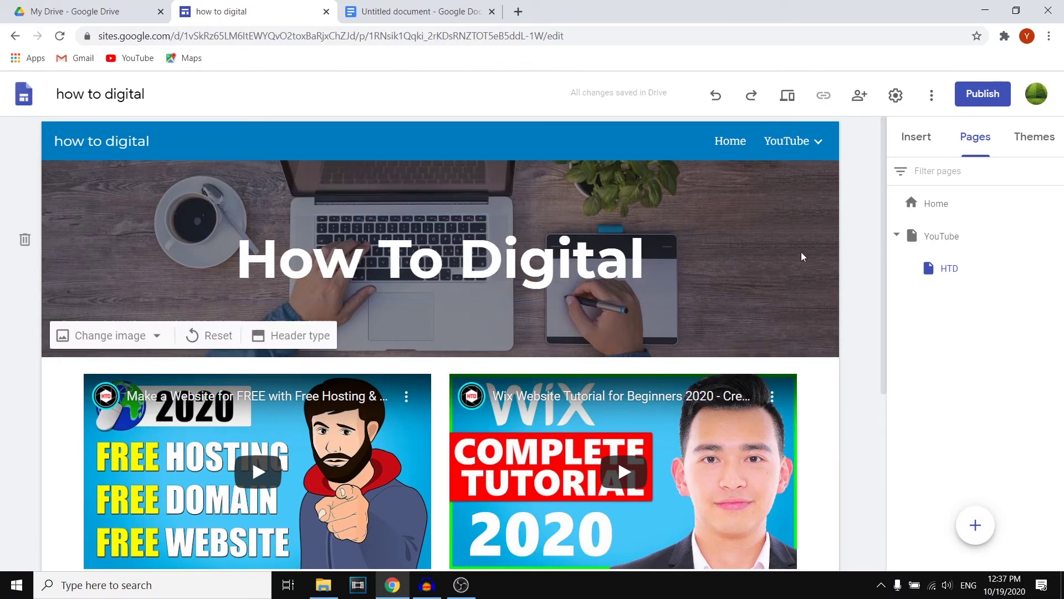
# Open the site's Home page and add a text box below its header.
pyautogui.scroll(-4, 498, 275)
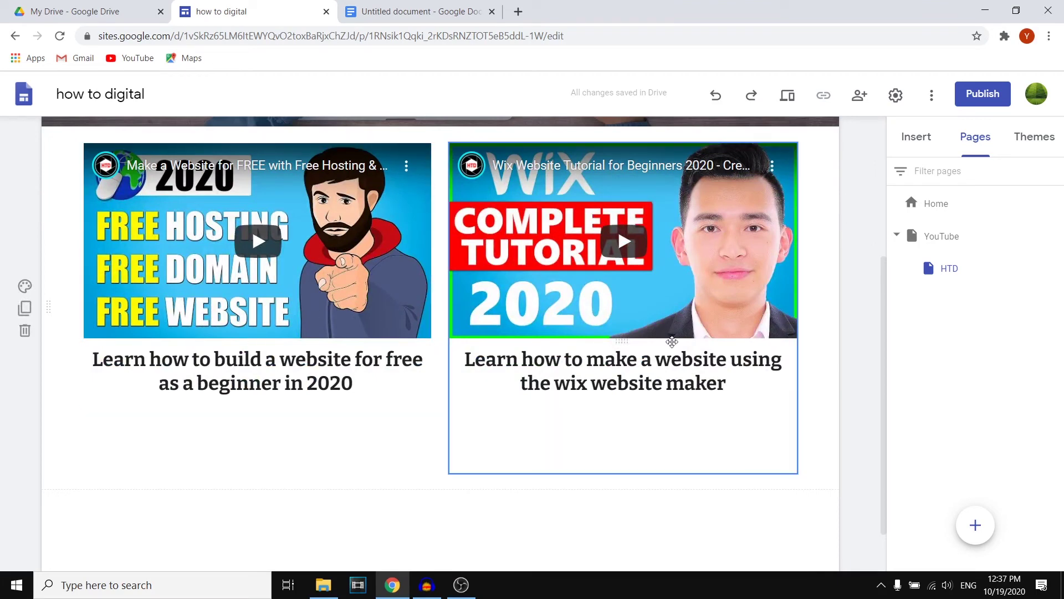
pyautogui.scroll(4, 672, 344)
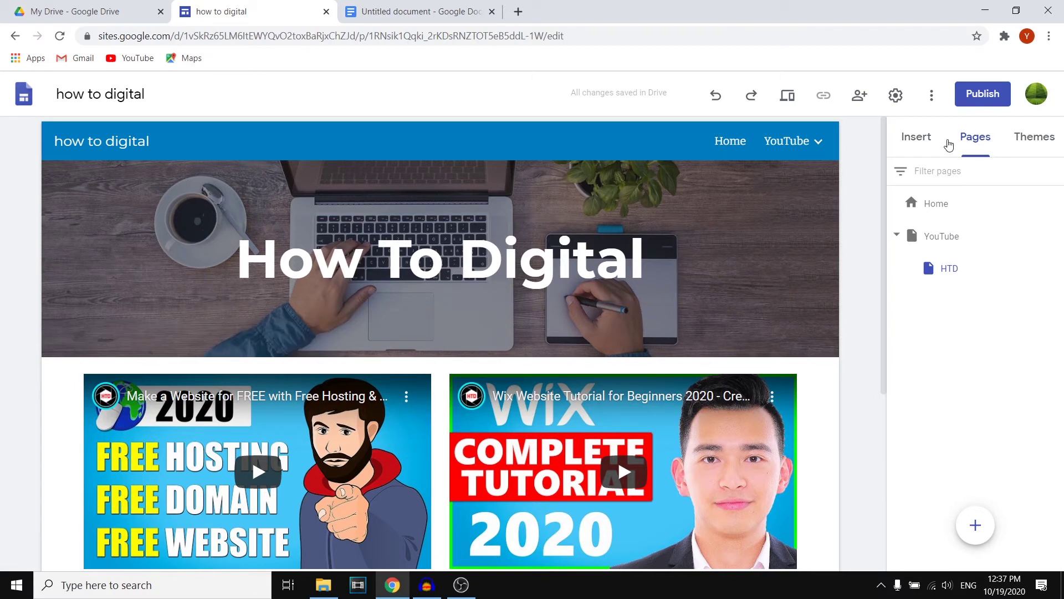
pyautogui.click(730, 143)
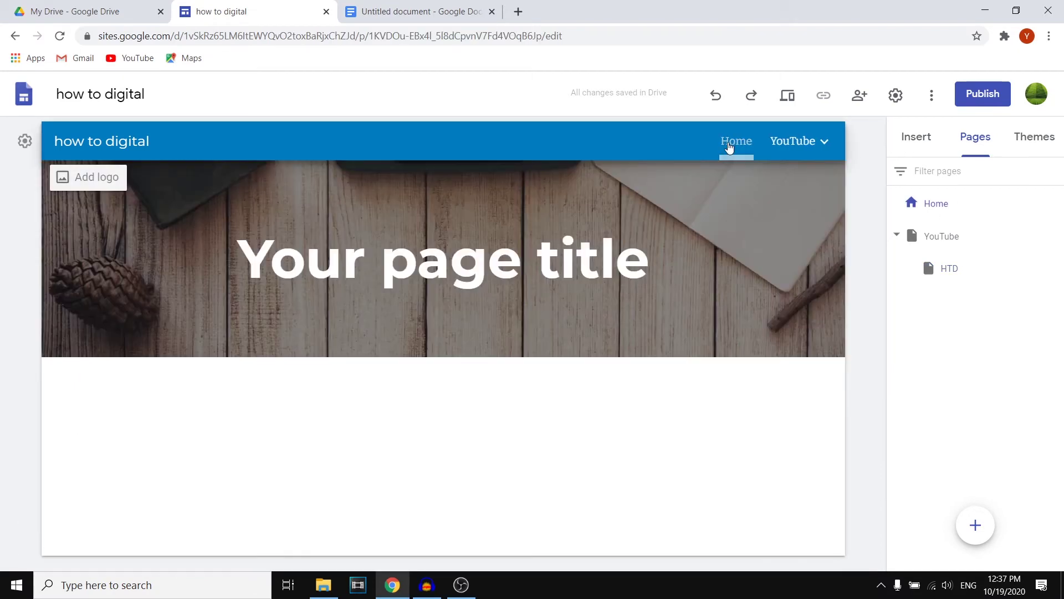
pyautogui.click(916, 139)
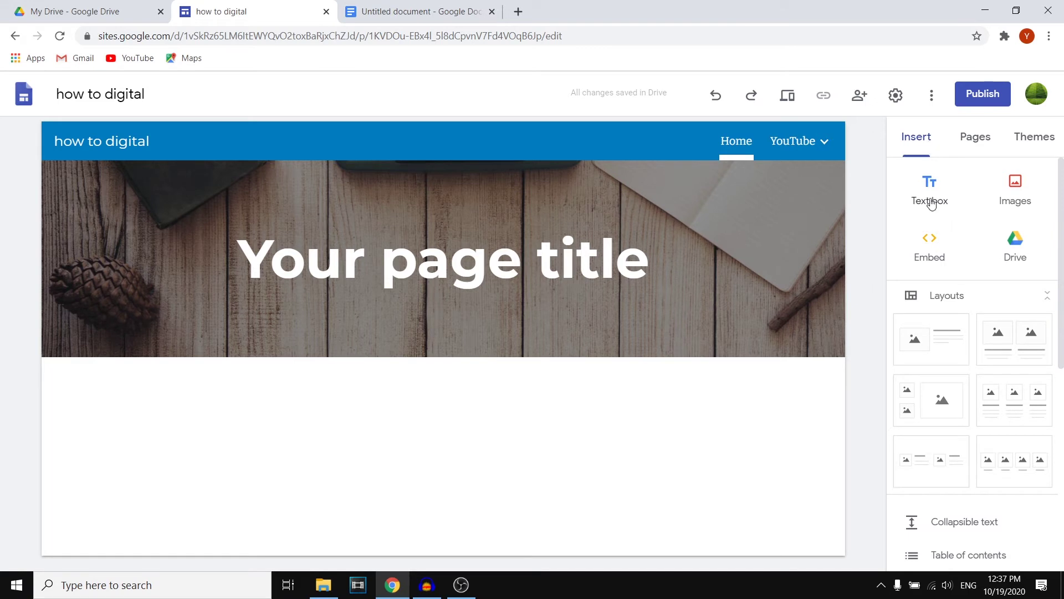
pyautogui.scroll(-7, 997, 274)
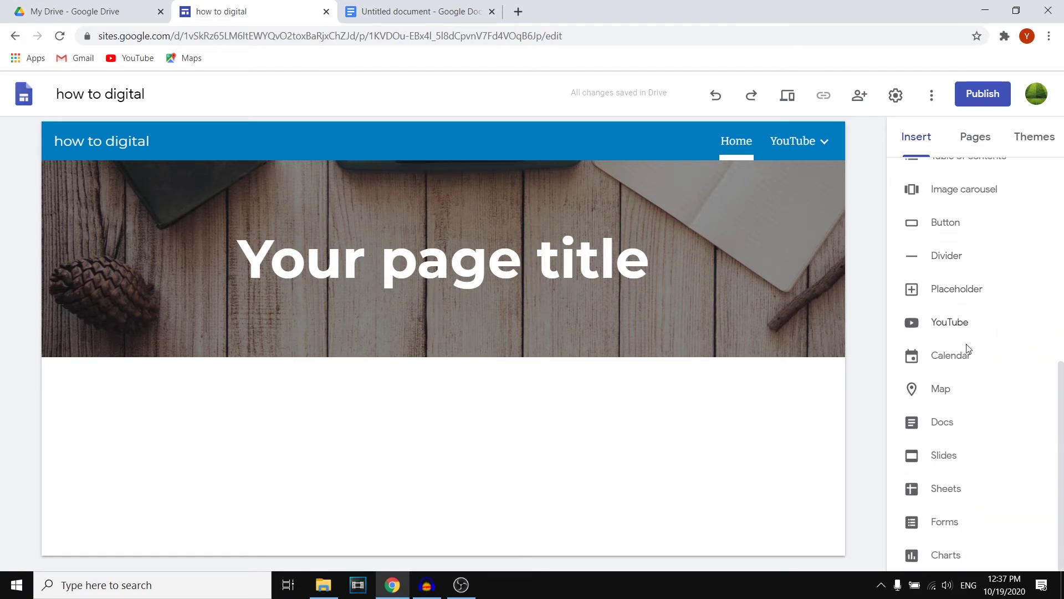
pyautogui.scroll(7, 1007, 430)
pyautogui.scroll(-4, 1000, 431)
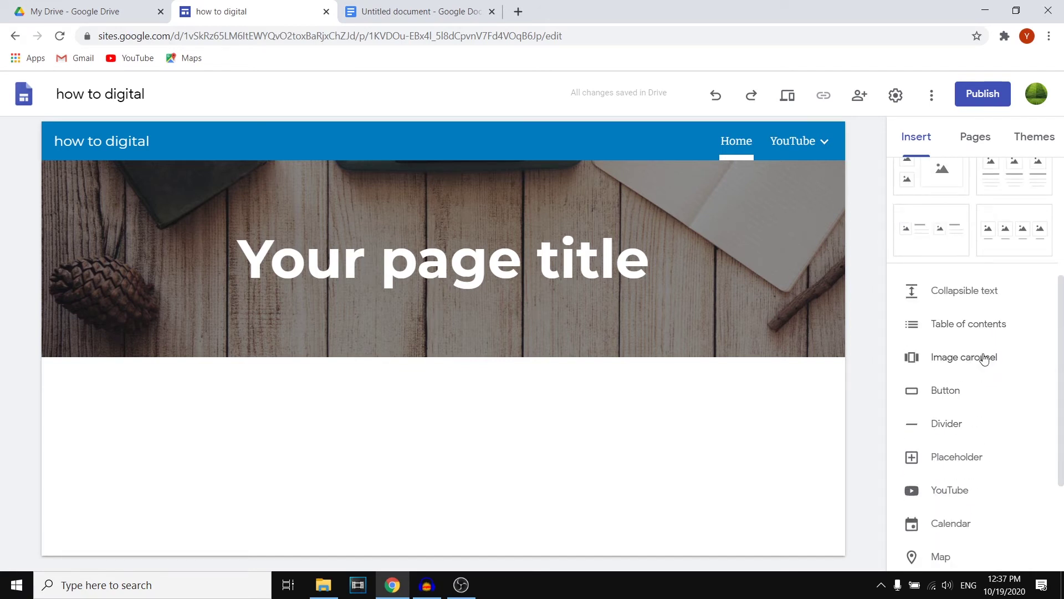
pyautogui.scroll(-3, 984, 359)
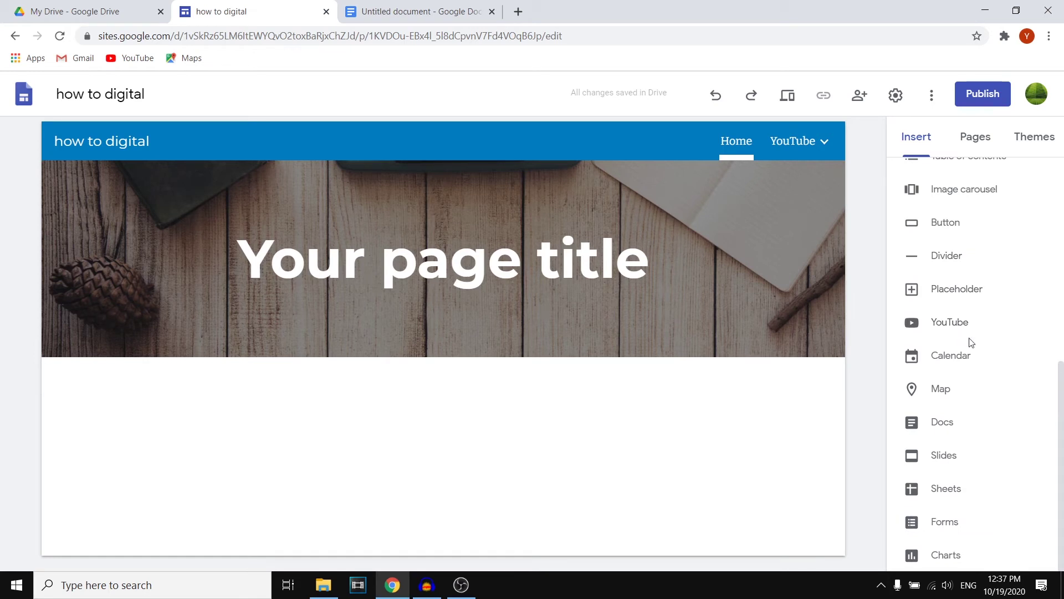
pyautogui.scroll(7, 998, 348)
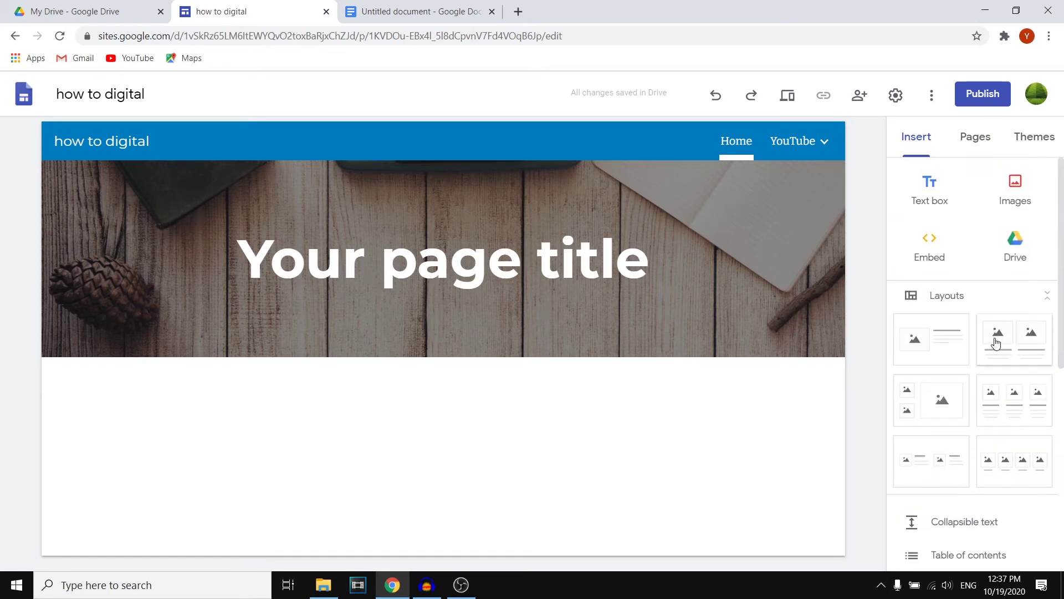
pyautogui.click(934, 189)
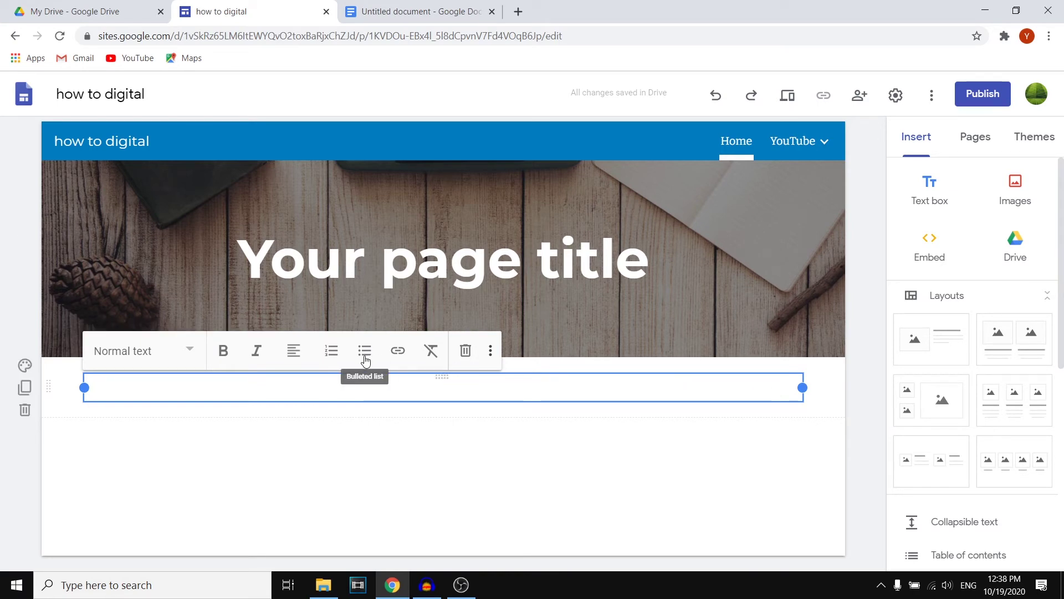
# Switch to the untitled Google Docs document and copy the paragraph beginning "On How to Digital I provide you with easy to follow tutorials".
pyautogui.click(419, 8)
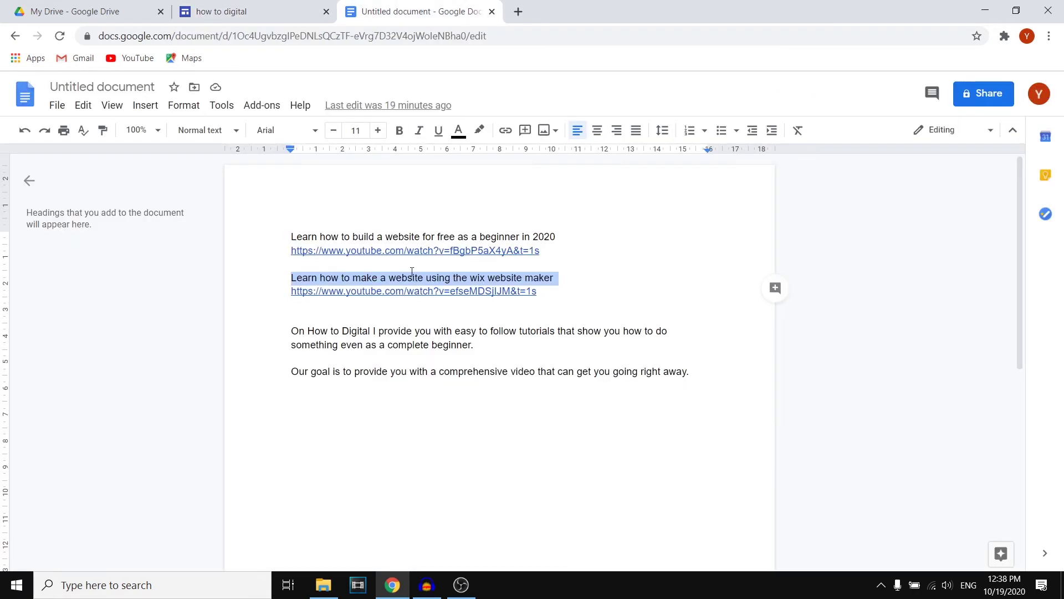
pyautogui.click(297, 331)
pyautogui.moveTo(322, 333); pyautogui.dragTo(479, 345)
pyautogui.rightClick(432, 342)
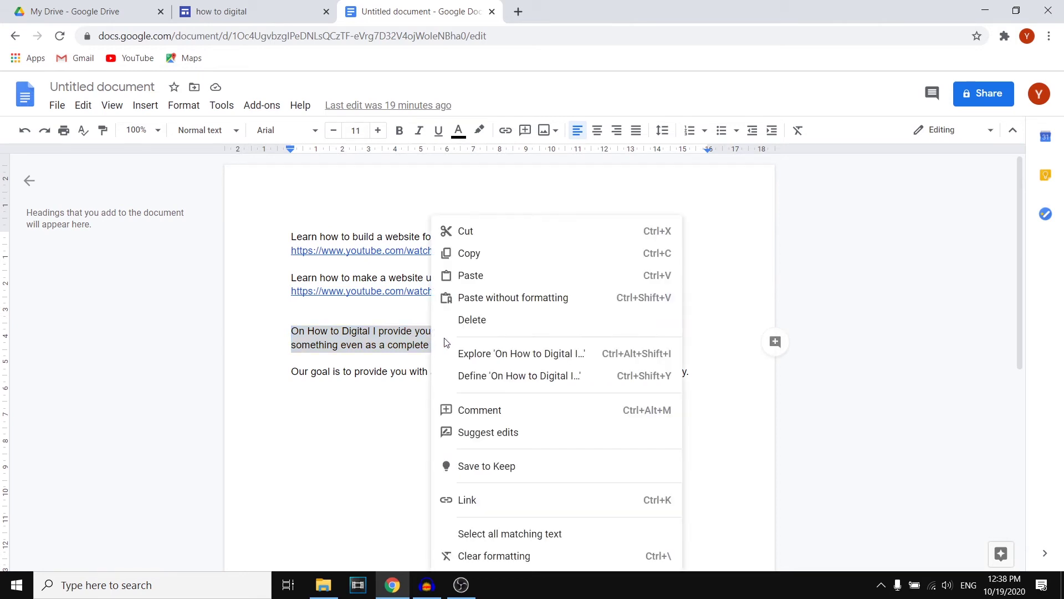
pyautogui.click(471, 252)
# Return to the Google Sites editor and paste the copied paragraph into the Home page's empty text box.
pyautogui.click(171, 5)
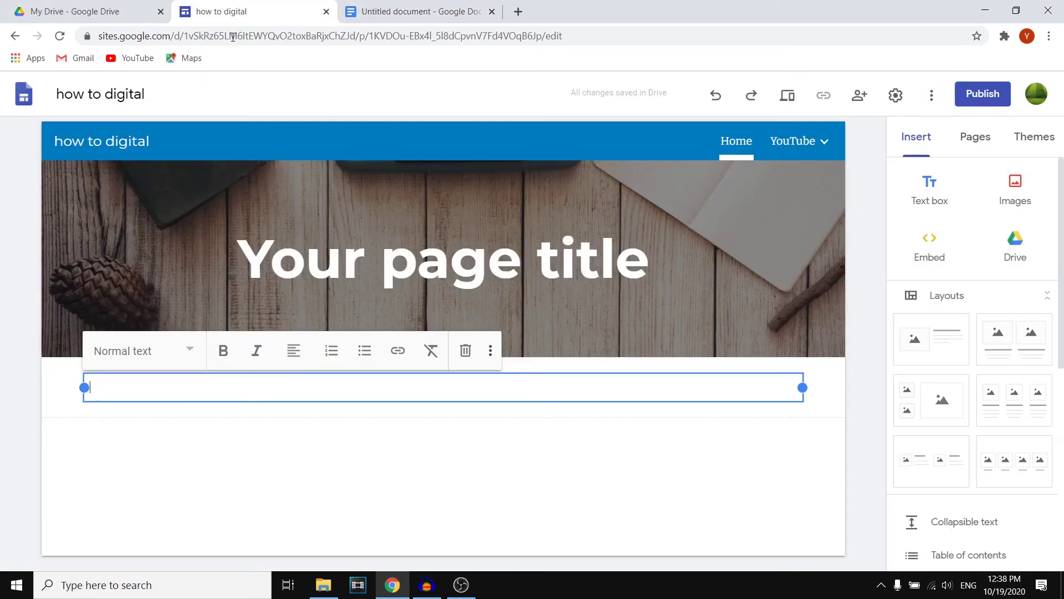
pyautogui.rightClick(298, 387)
pyautogui.click(338, 274)
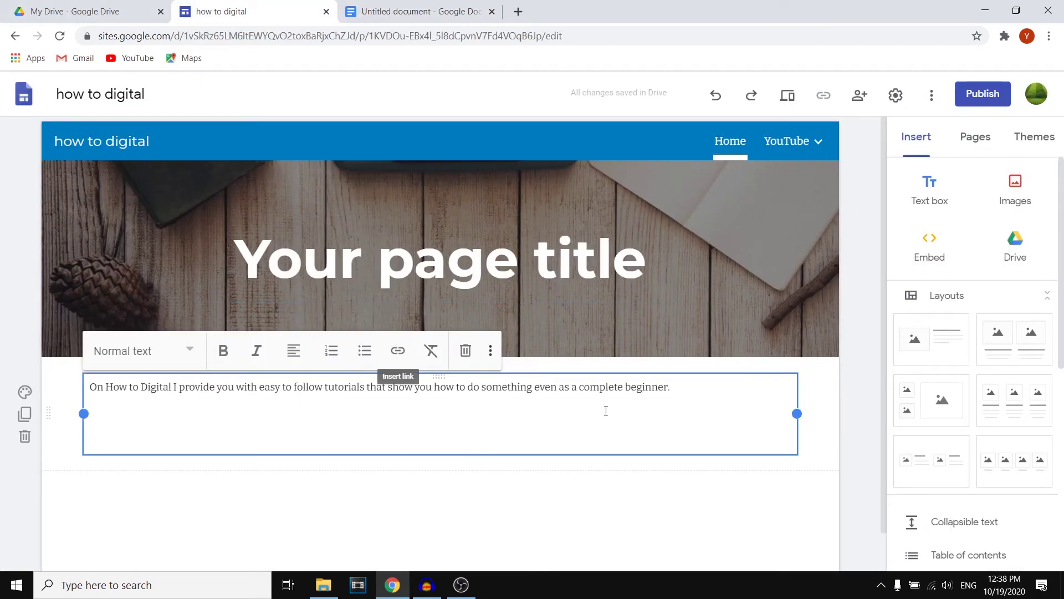
# Format the whole introductory paragraph on the Home page in the Heading style.
pyautogui.moveTo(670, 388); pyautogui.dragTo(83, 396)
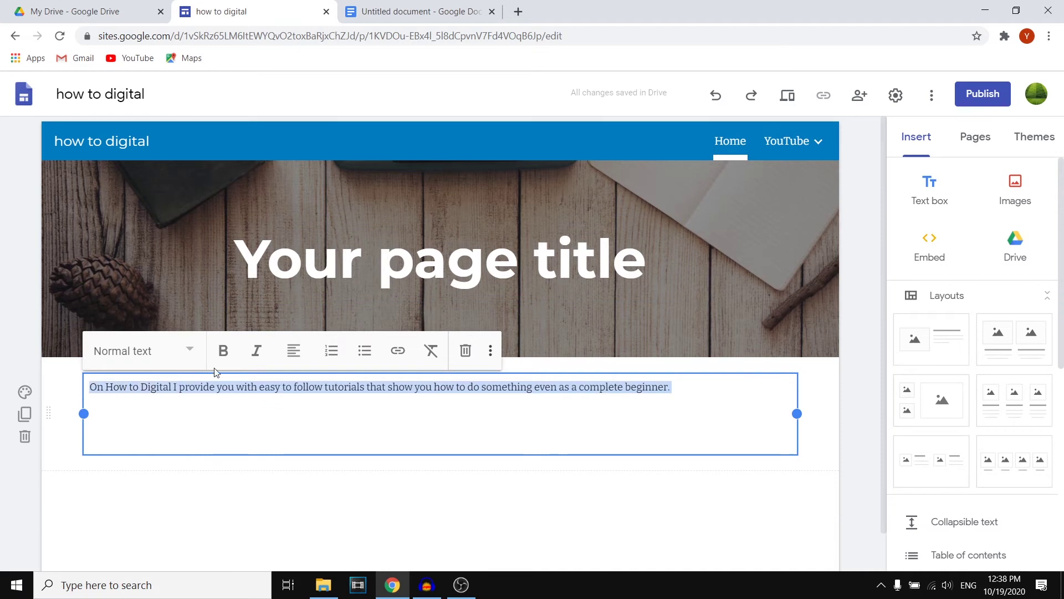
pyautogui.click(179, 355)
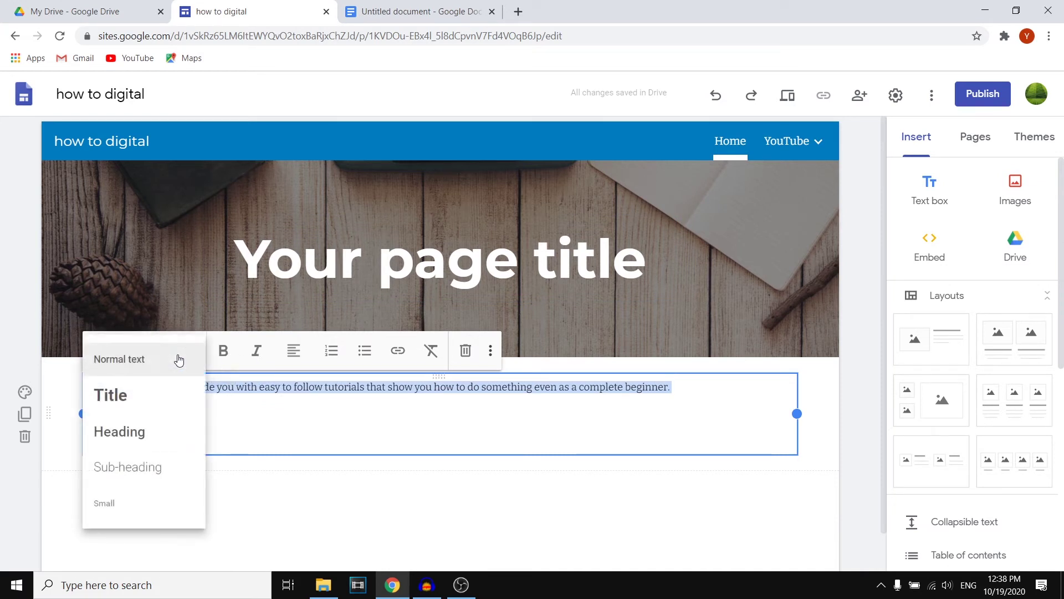
pyautogui.click(154, 432)
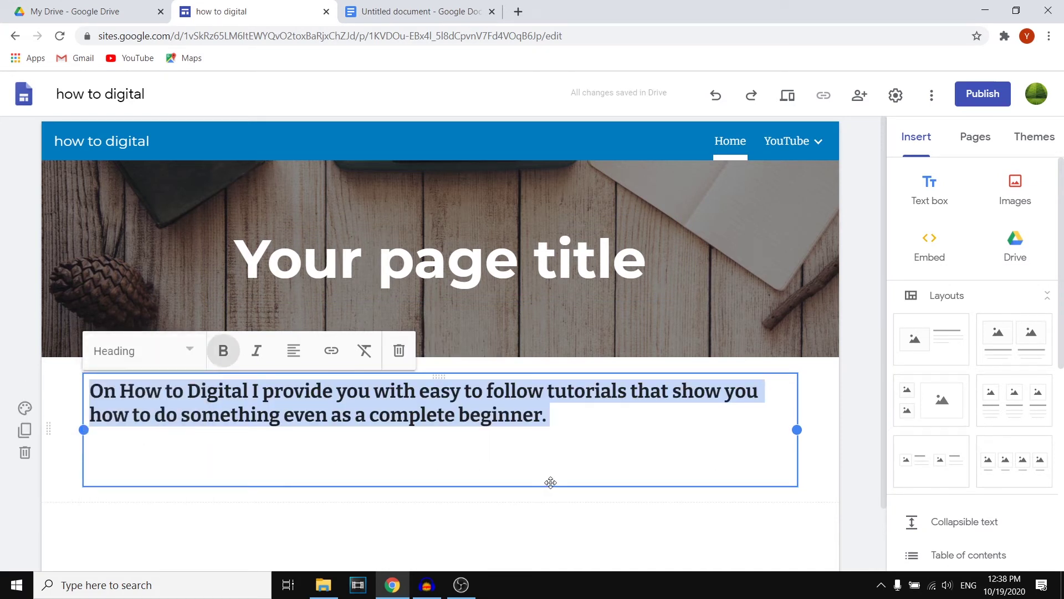
pyautogui.click(852, 419)
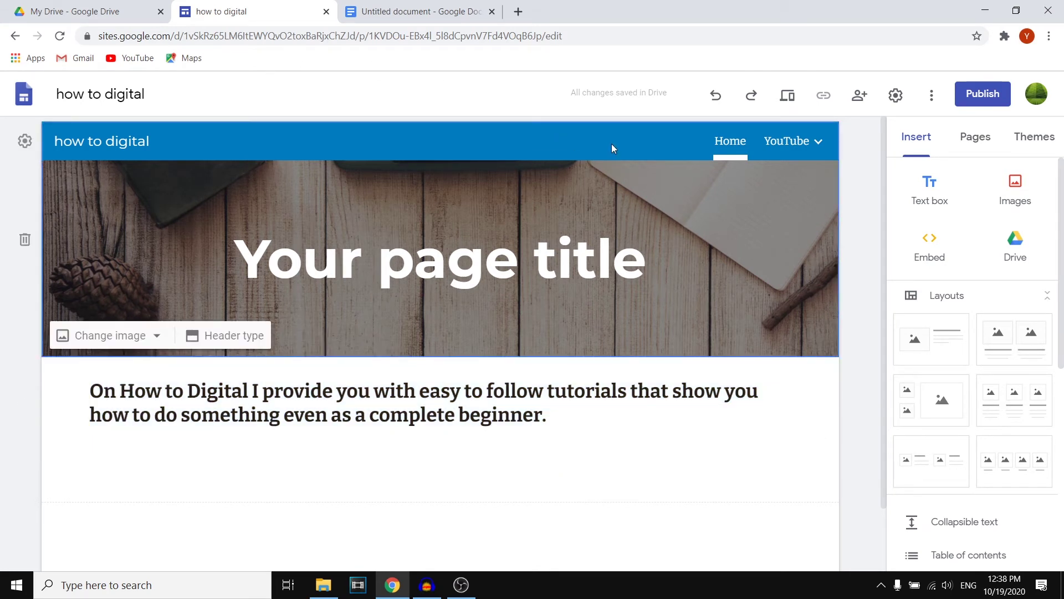
# Replace the Home page's header image by uploading workplace-1245776_1920 (1) from the D:\ folder.
pyautogui.click(126, 335)
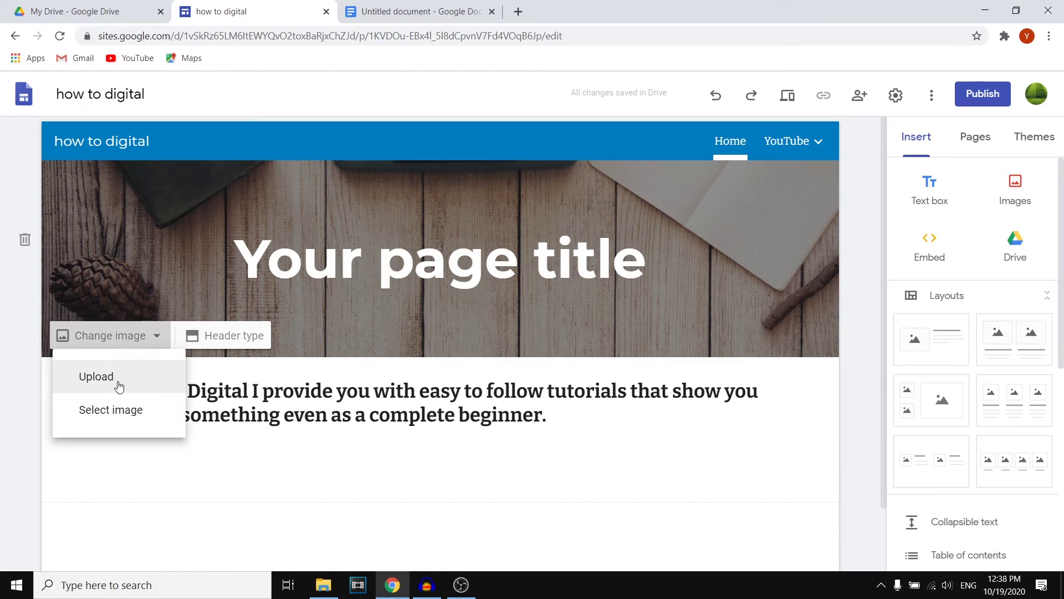
pyautogui.click(86, 382)
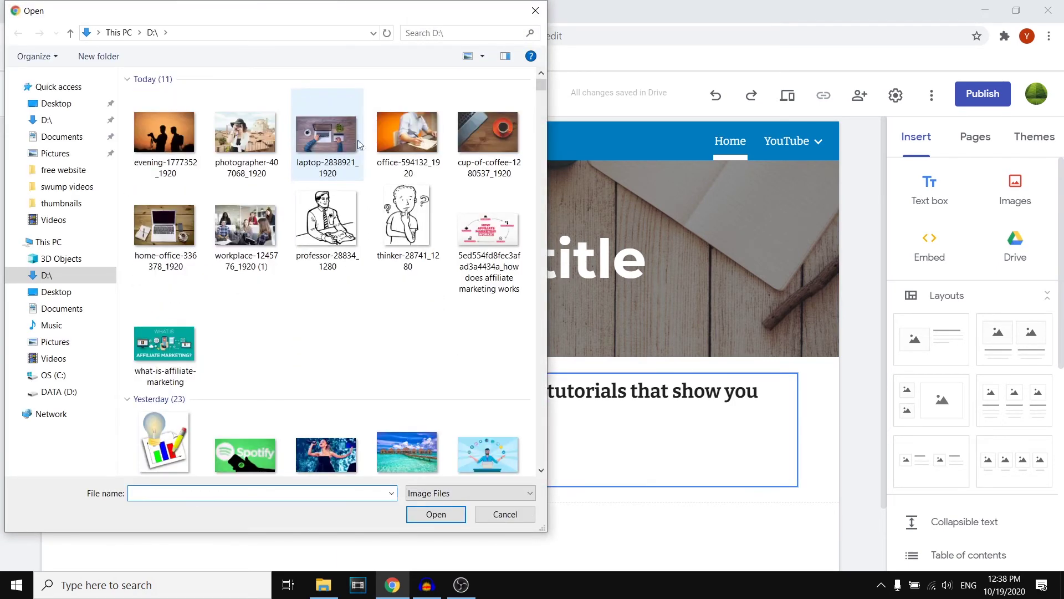
pyautogui.click(442, 162)
pyautogui.click(480, 143)
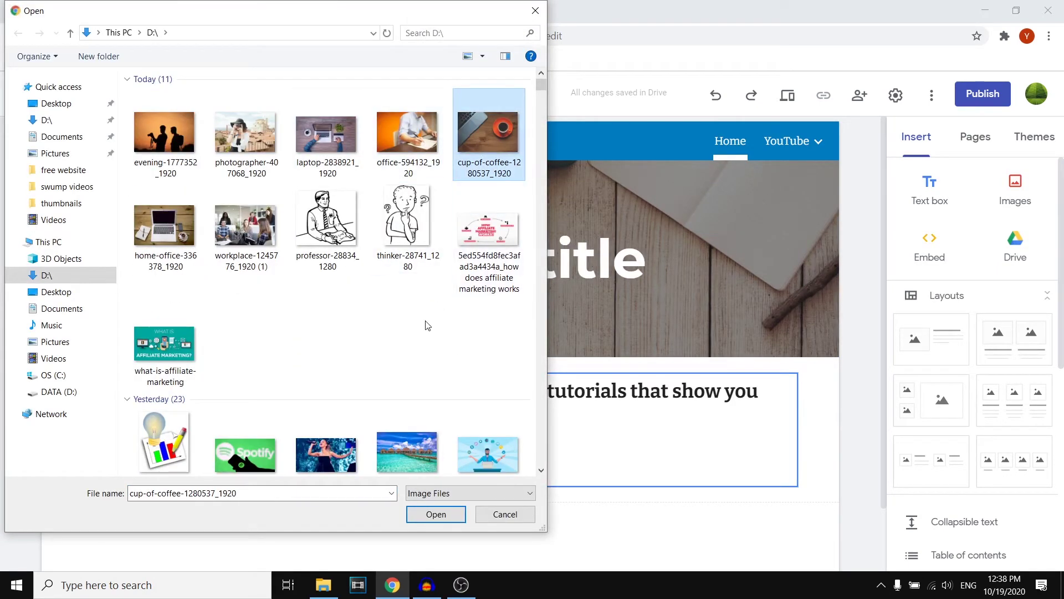
pyautogui.click(260, 260)
pyautogui.click(432, 514)
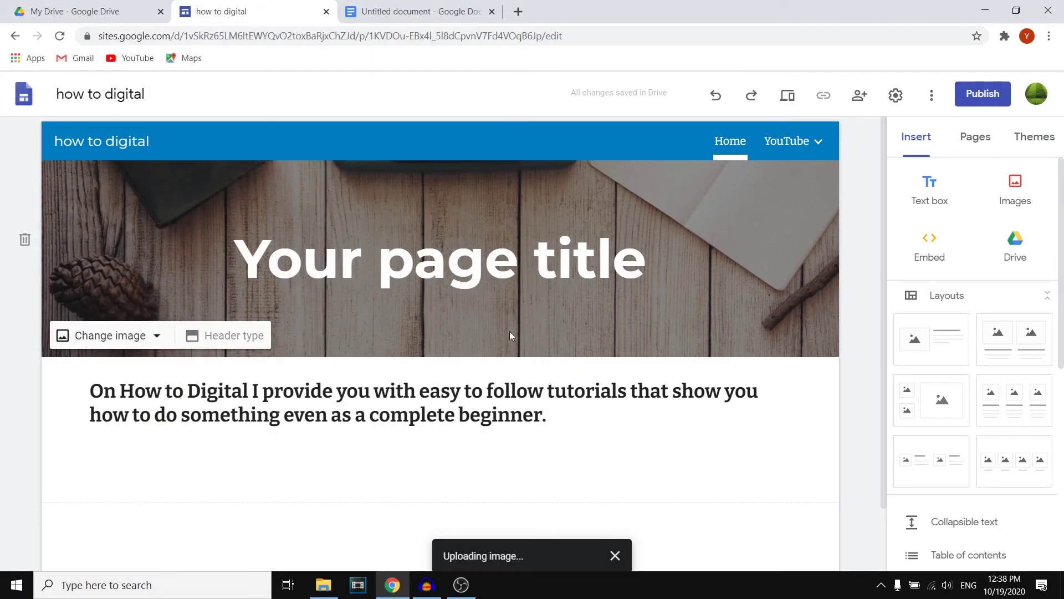
# Change the Home page's header title to "Welcome".
pyautogui.click(522, 287)
pyautogui.moveTo(657, 260); pyautogui.dragTo(221, 256)
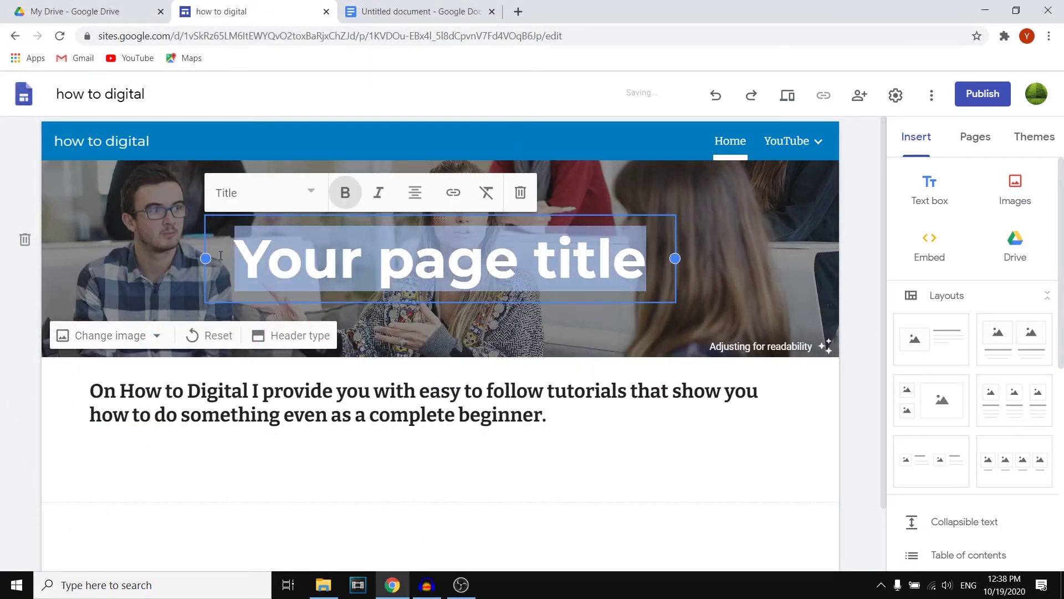
pyautogui.press('BackSpace')
pyautogui.write('We')
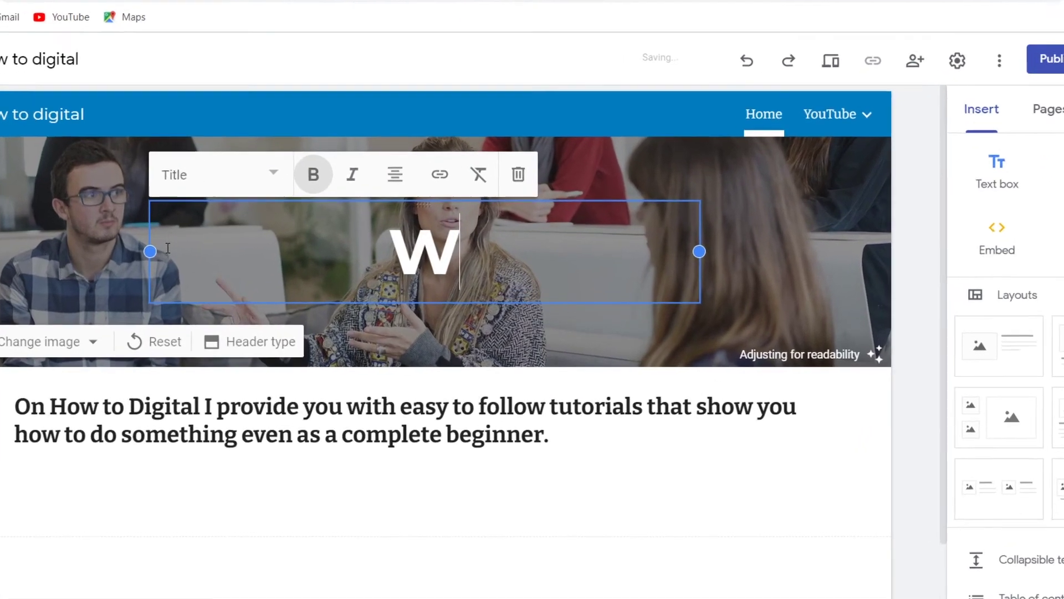
pyautogui.write('lcome')
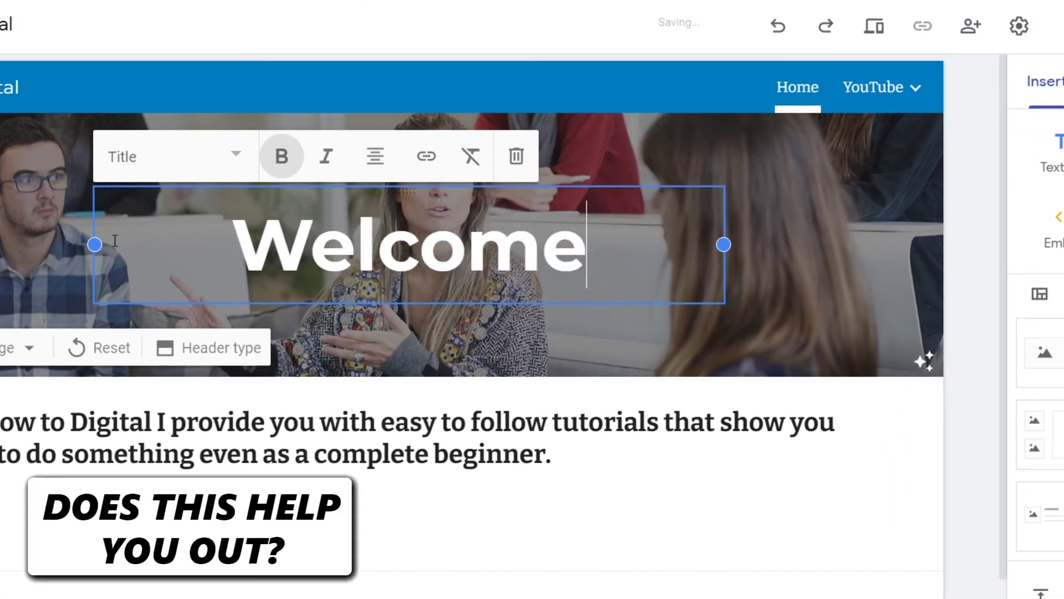
pyautogui.click(987, 104)
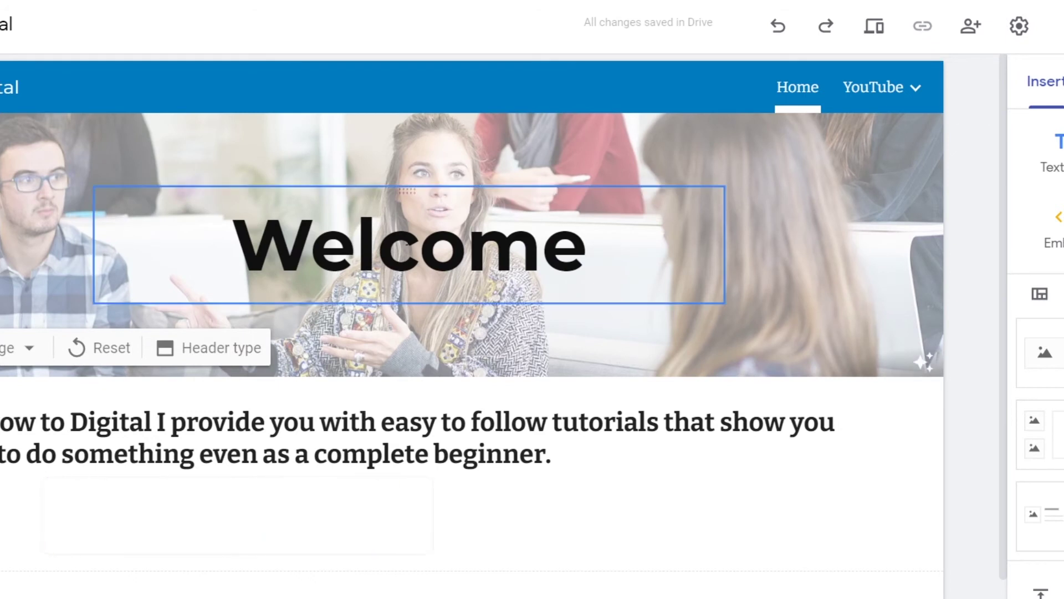
pyautogui.click(432, 223)
pyautogui.moveTo(590, 247); pyautogui.dragTo(200, 231)
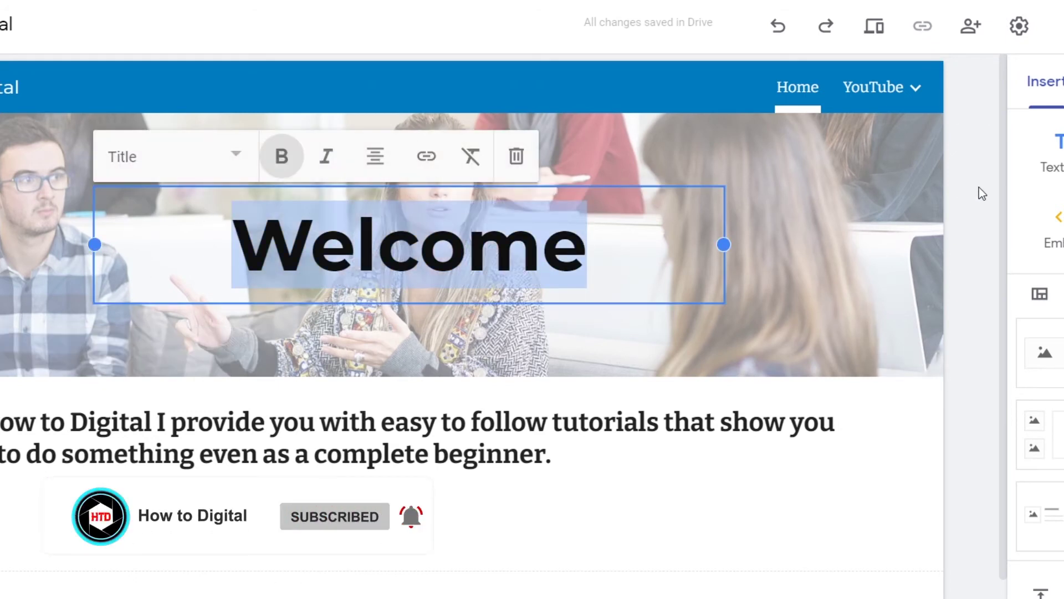
pyautogui.click(606, 243)
pyautogui.moveTo(606, 243); pyautogui.dragTo(216, 235)
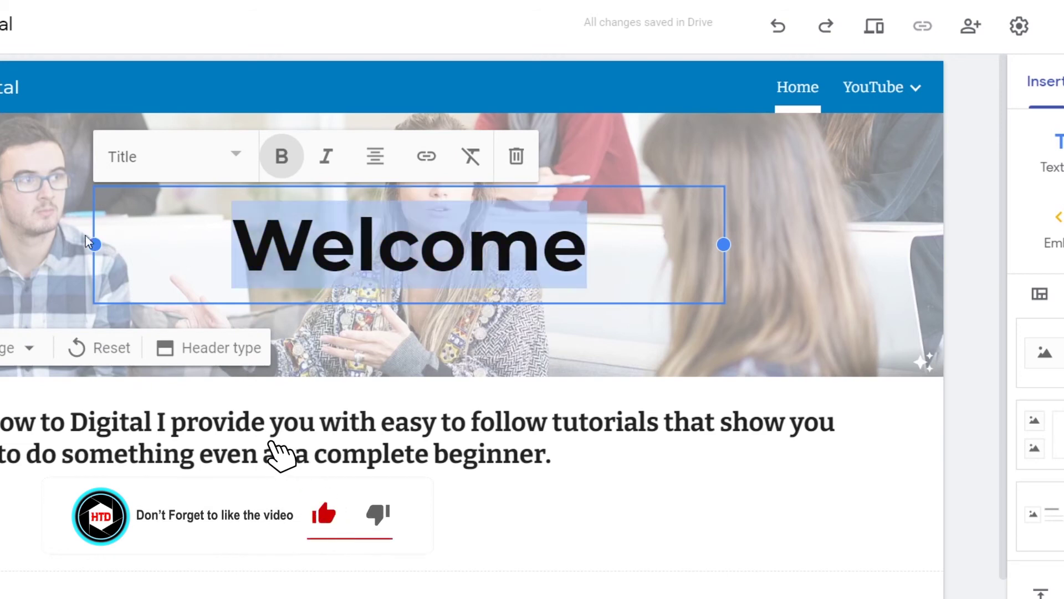
pyautogui.click(247, 160)
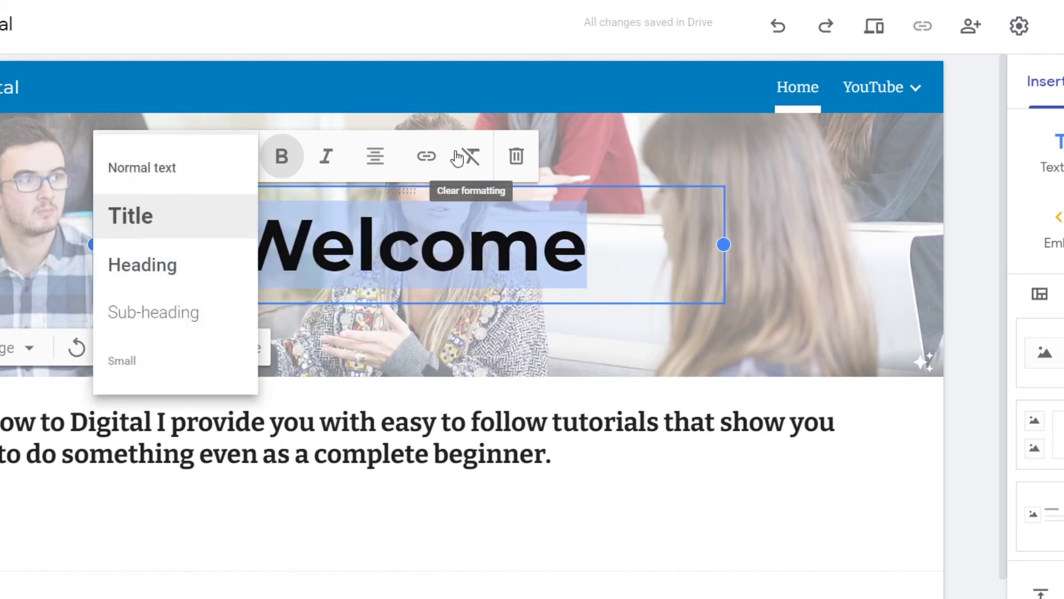
pyautogui.click(955, 202)
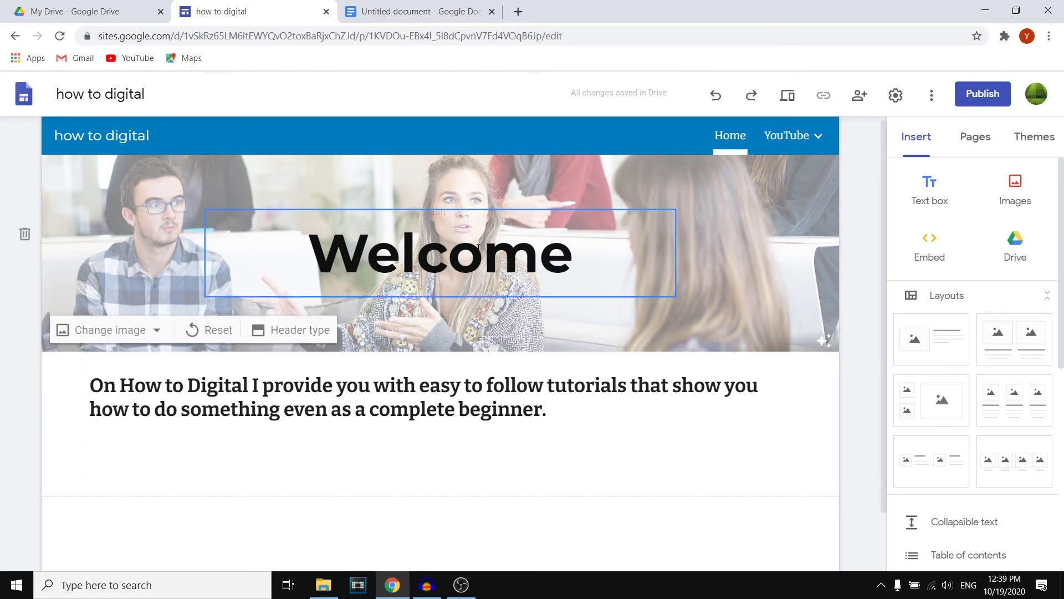
# Look through the layouts and content elements that can be inserted on the Home page.
pyautogui.scroll(-1, 355, 319)
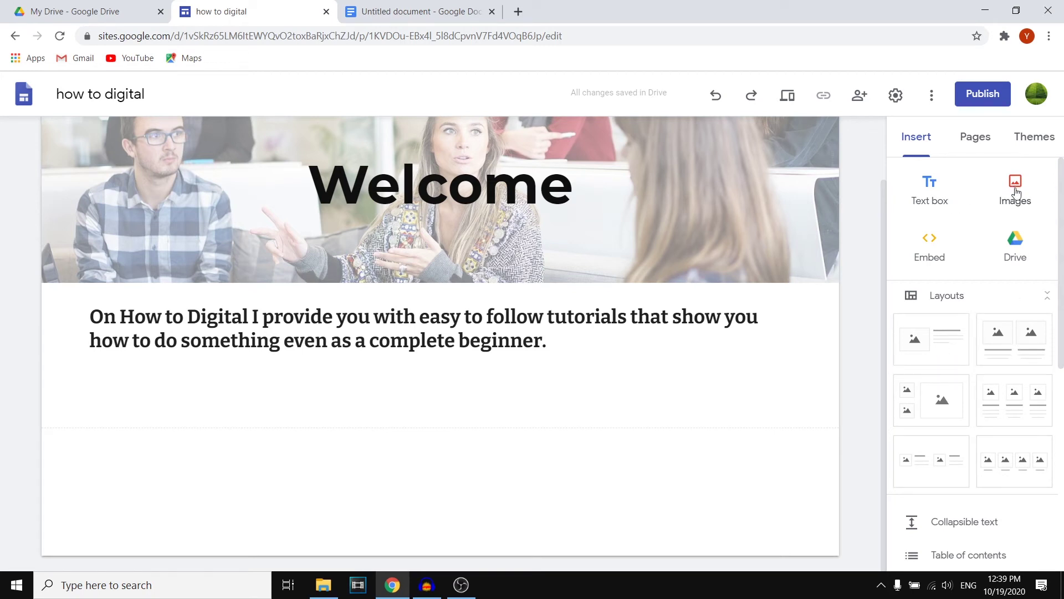
pyautogui.scroll(-6, 1015, 247)
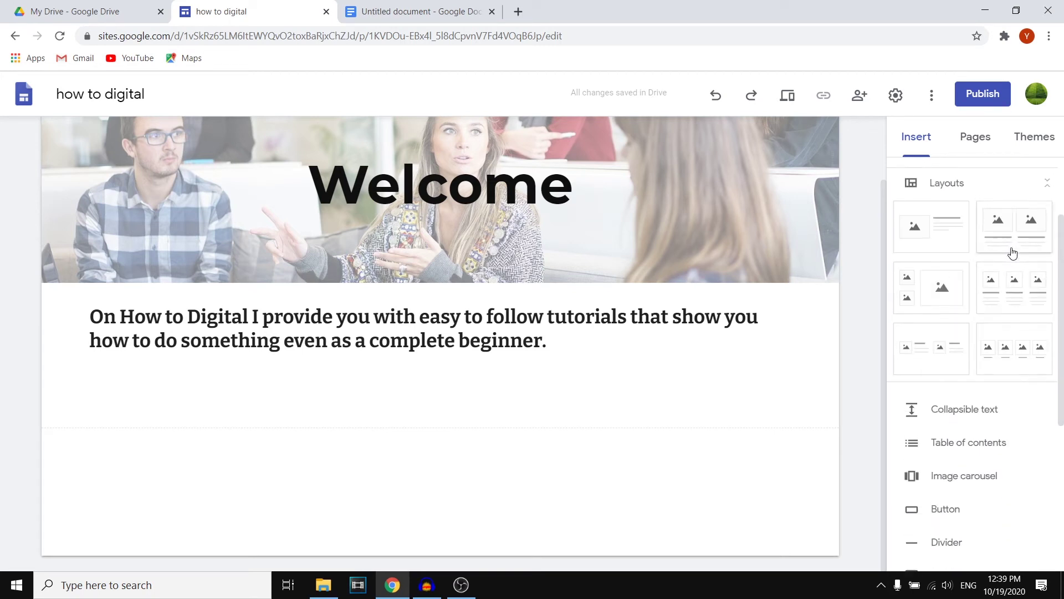
pyautogui.scroll(-1, 943, 290)
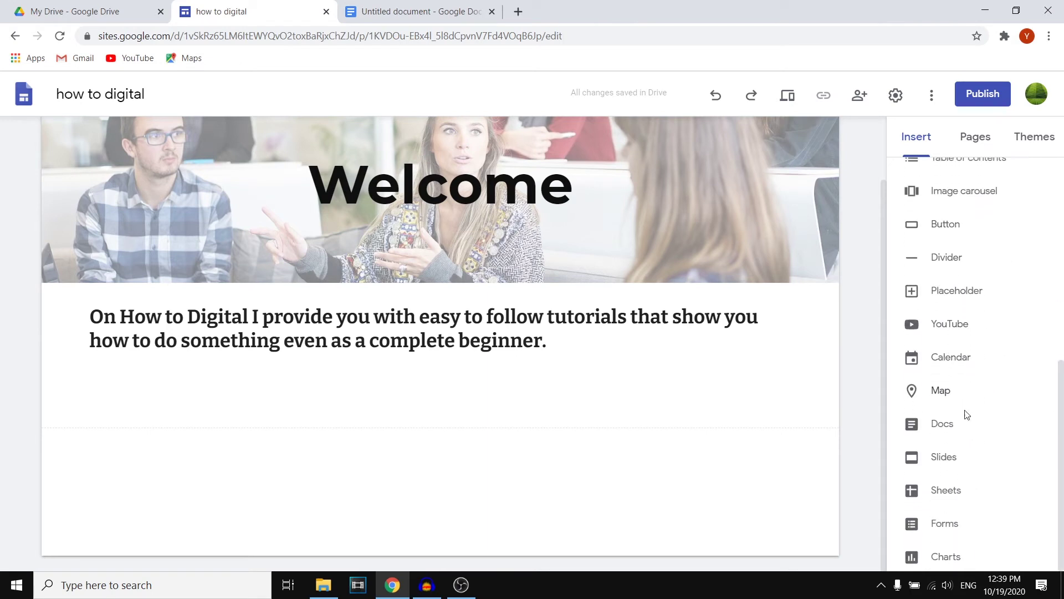
pyautogui.scroll(7, 1001, 446)
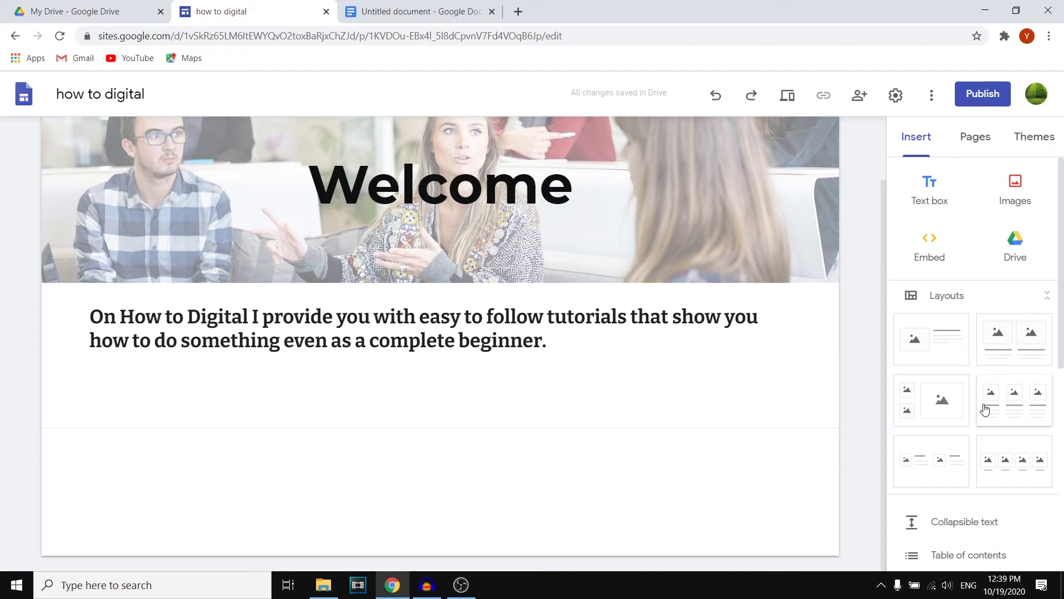
pyautogui.scroll(-4, 978, 443)
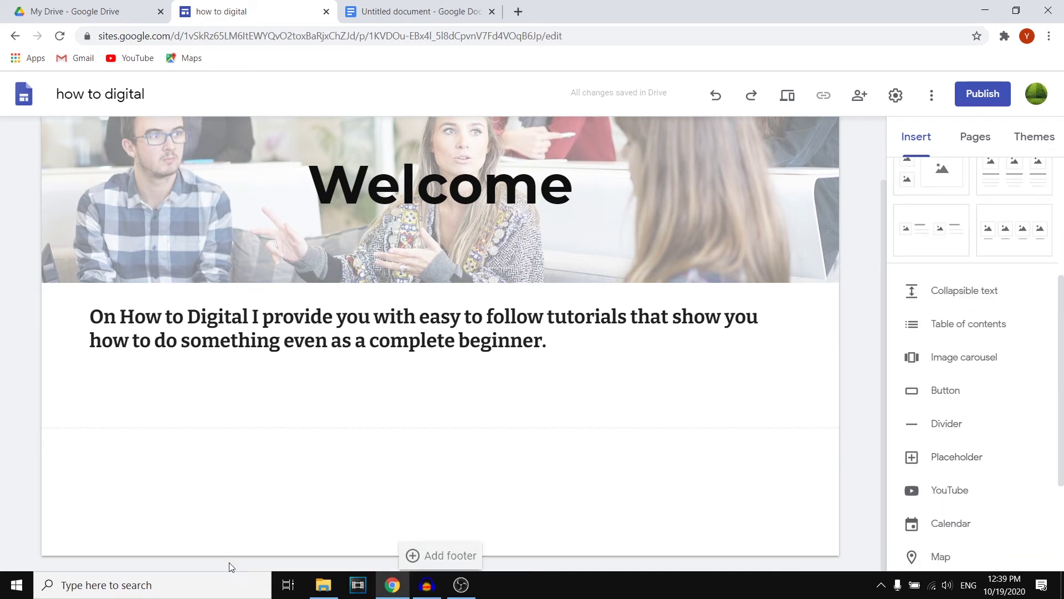
pyautogui.scroll(4, 980, 383)
pyautogui.scroll(-2, 981, 384)
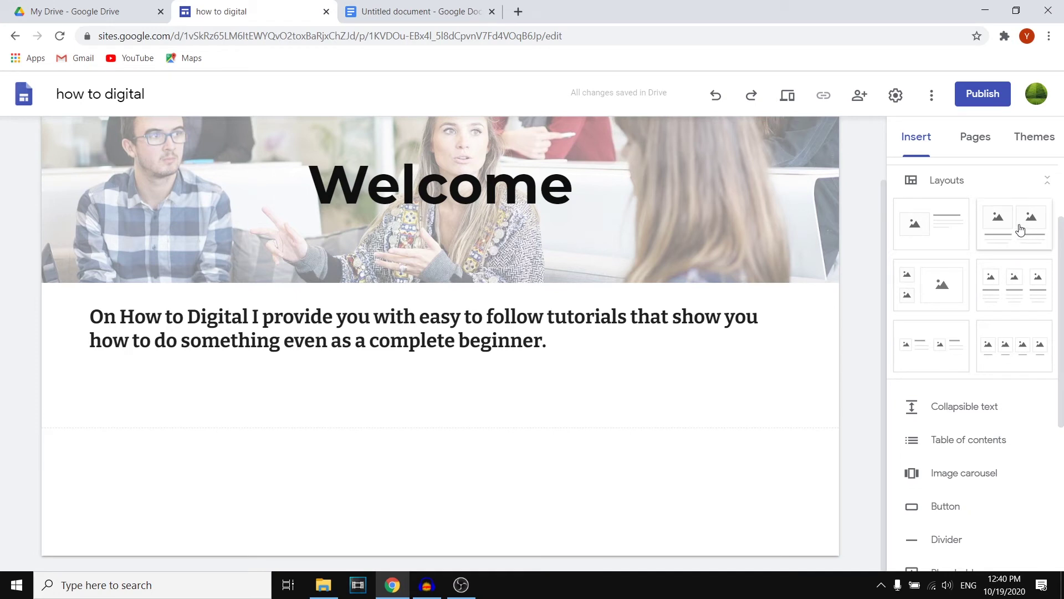
# Add a three-column image-and-text layout below the introduction and upload evening-1777352_1920 from D:\ into its first placeholder.
pyautogui.click(1013, 288)
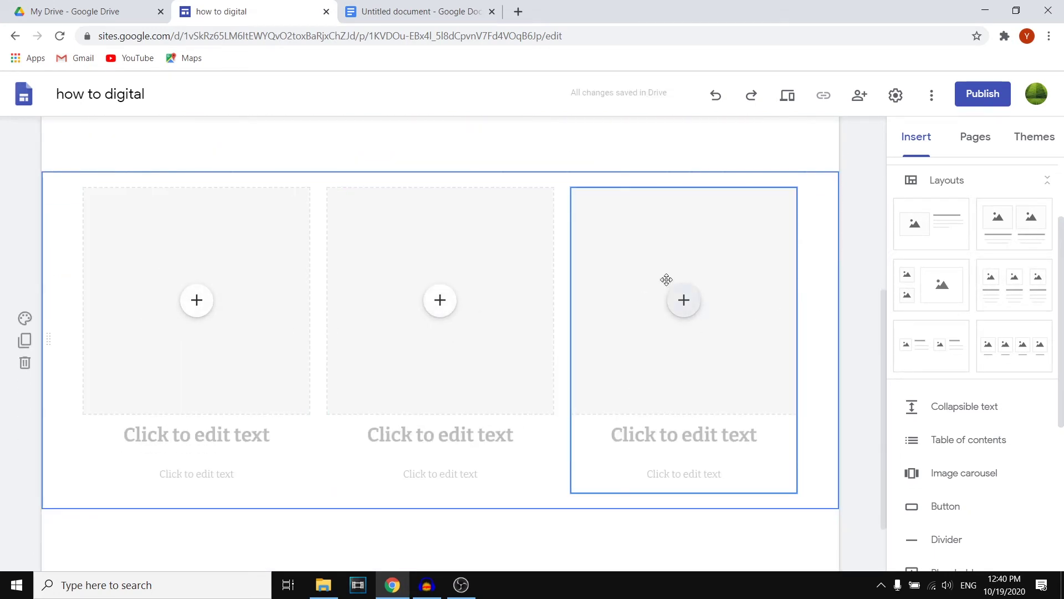
pyautogui.scroll(2, 665, 277)
pyautogui.scroll(-2, 475, 457)
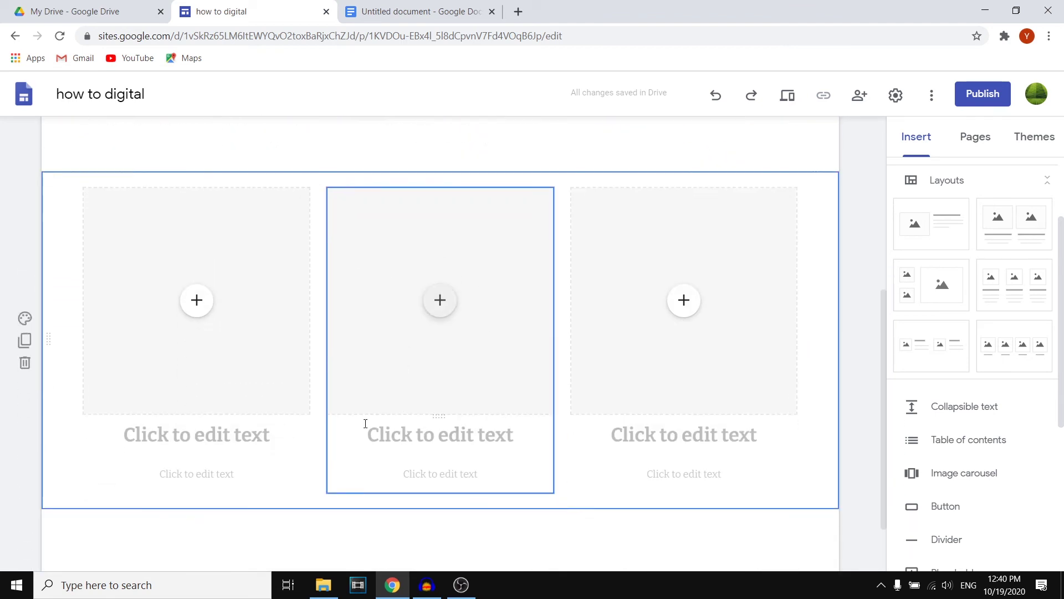
pyautogui.click(200, 303)
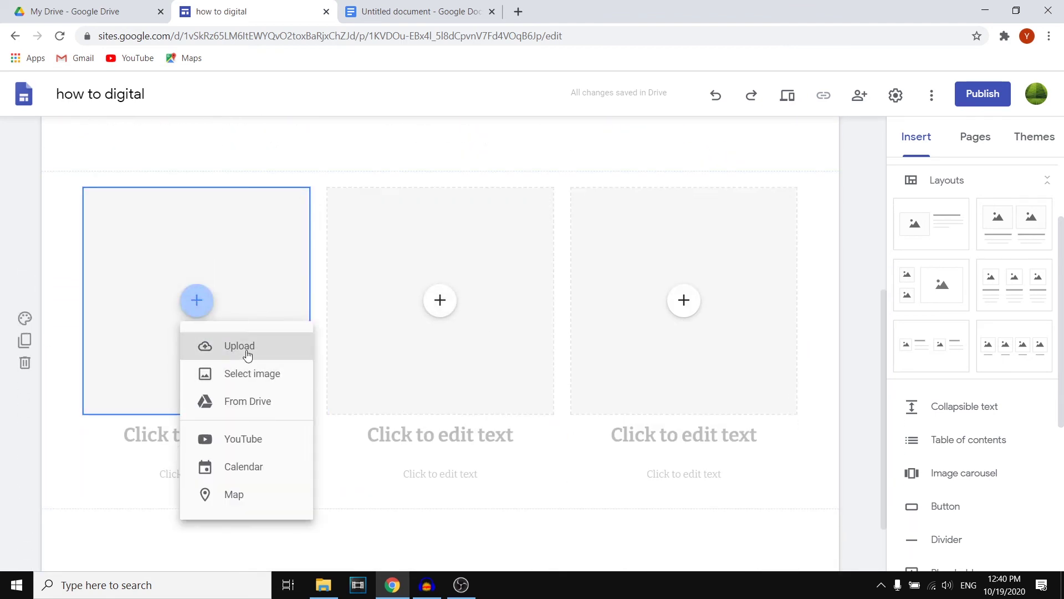
pyautogui.click(247, 350)
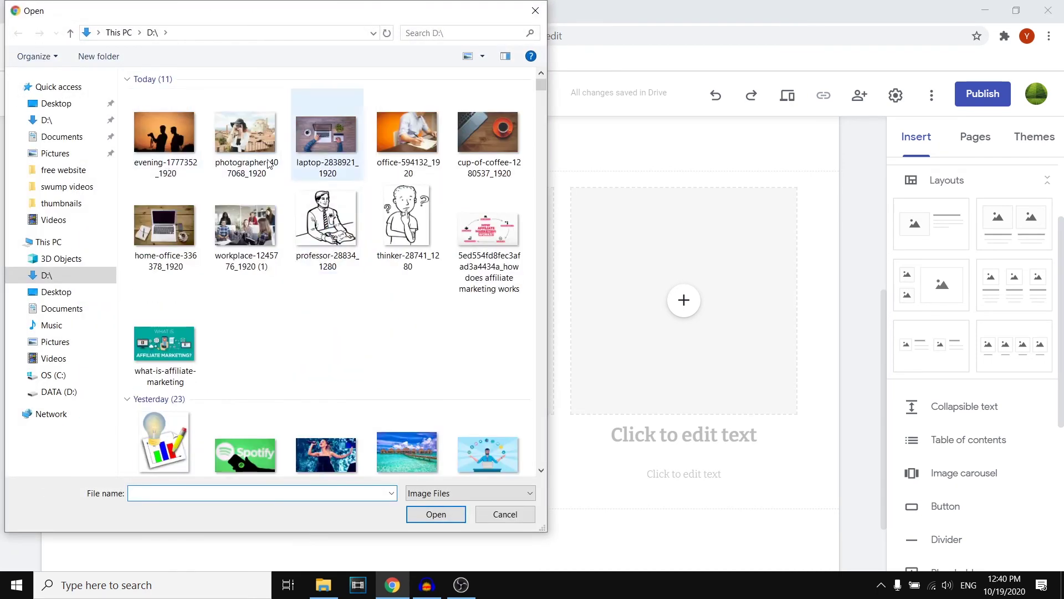
pyautogui.click(164, 139)
pyautogui.click(437, 514)
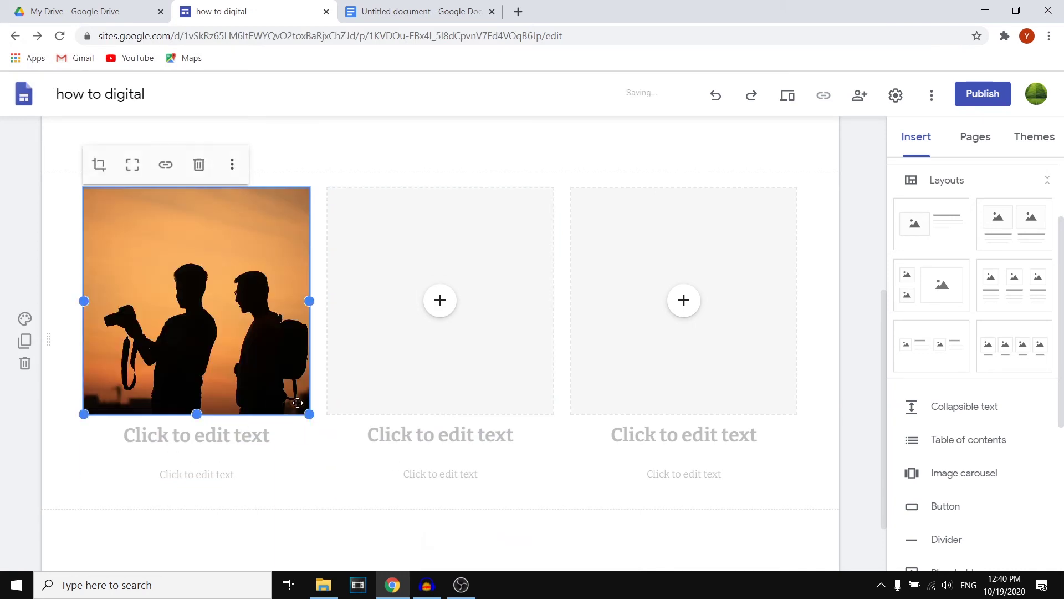
# Upload photographer-407068_1920 into the middle image placeholder of the three-column layout.
pyautogui.click(439, 304)
pyautogui.click(465, 346)
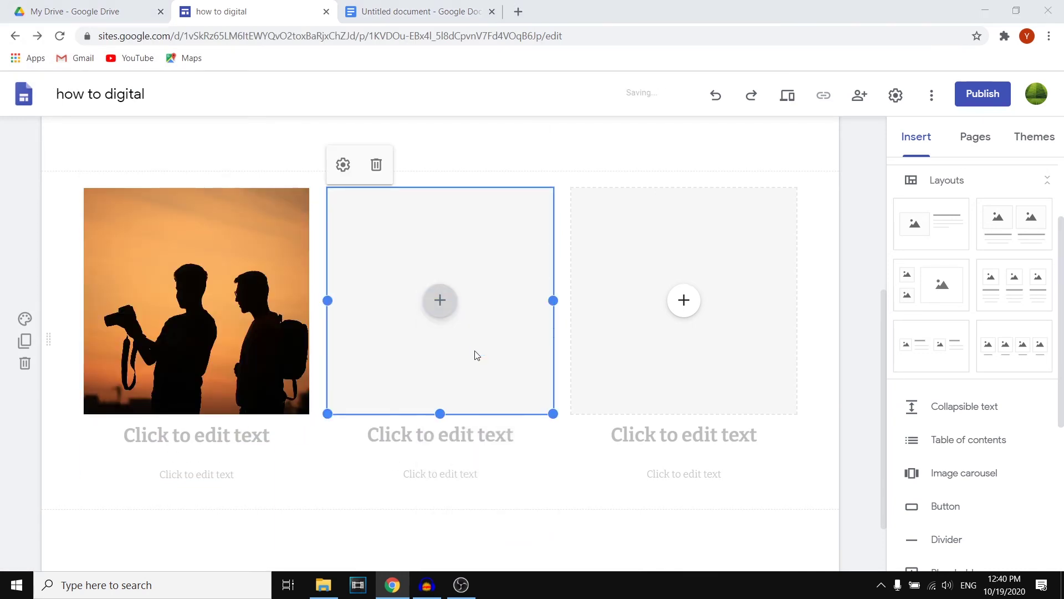
pyautogui.click(244, 133)
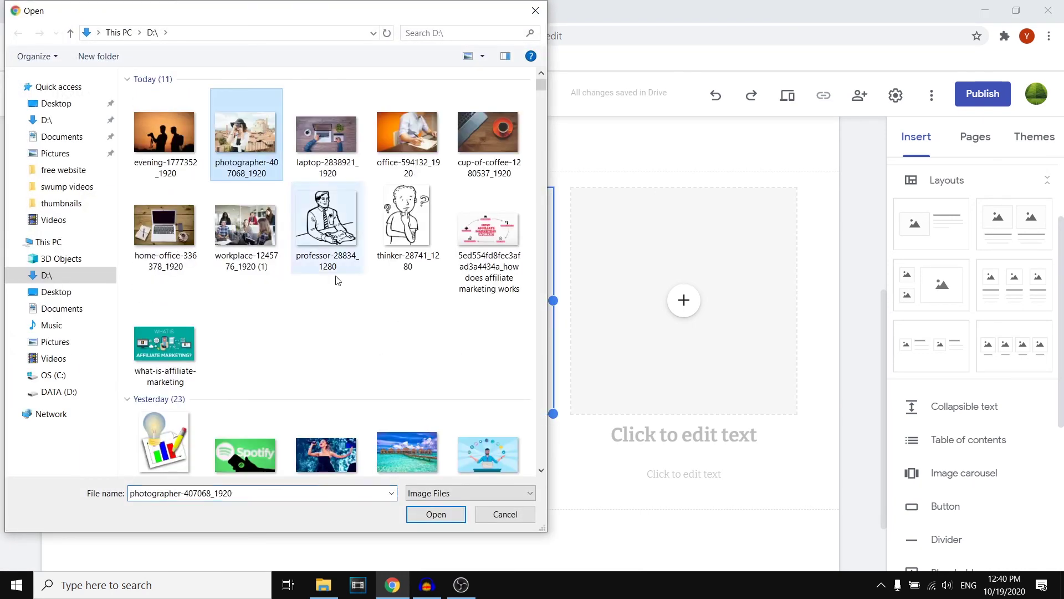
pyautogui.click(449, 514)
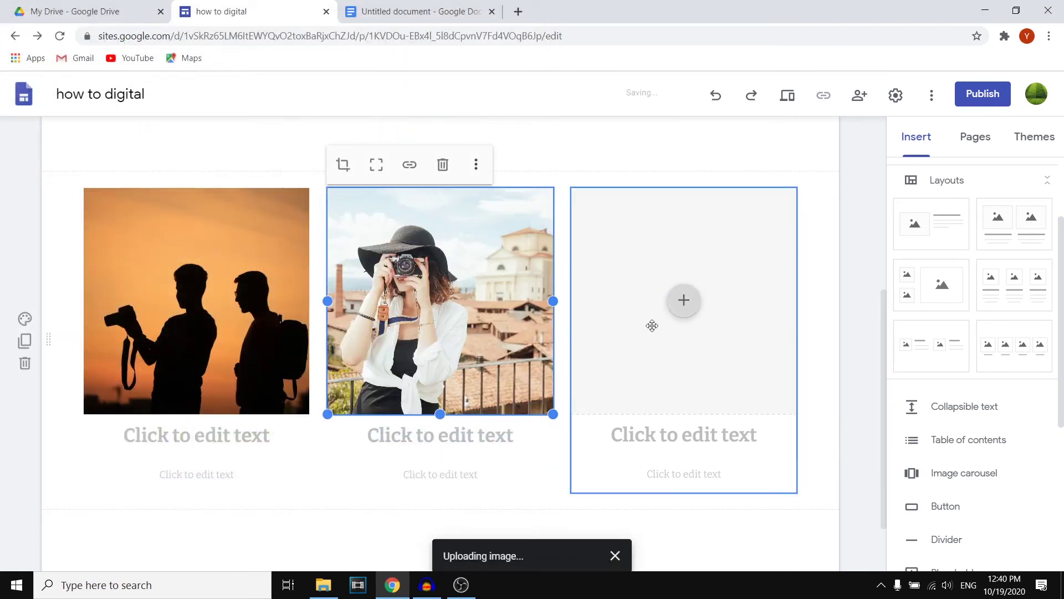
# Upload office-594132_1920 into the third image placeholder of the layout.
pyautogui.click(680, 306)
pyautogui.click(698, 347)
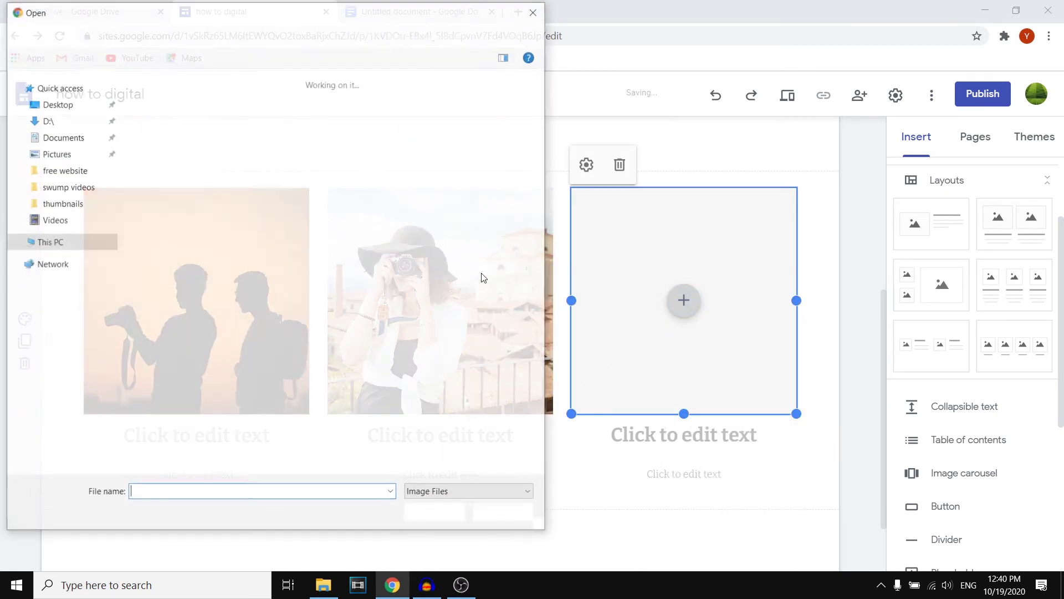
pyautogui.click(408, 136)
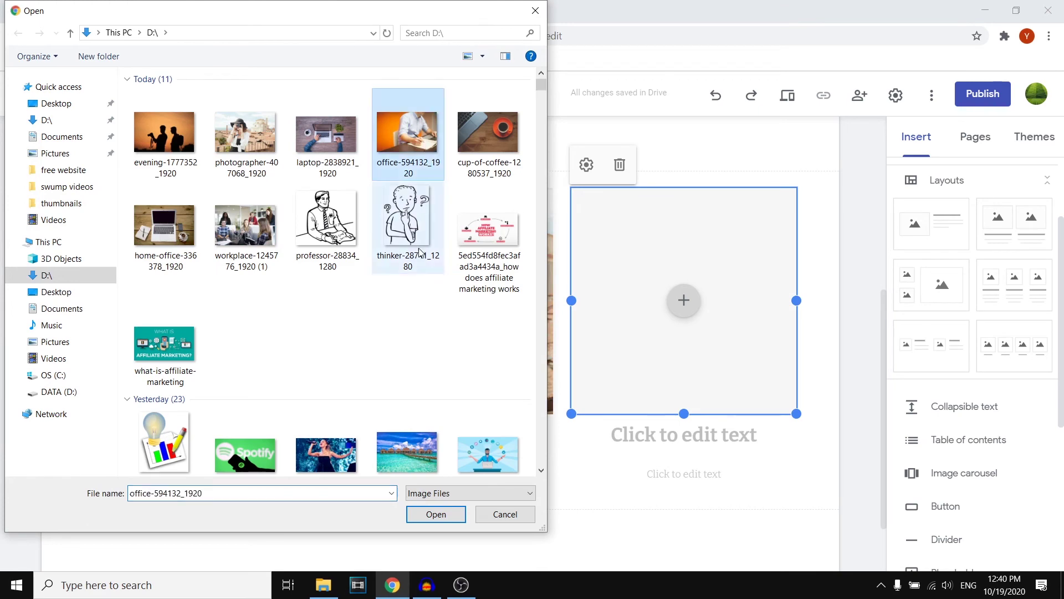
pyautogui.click(436, 513)
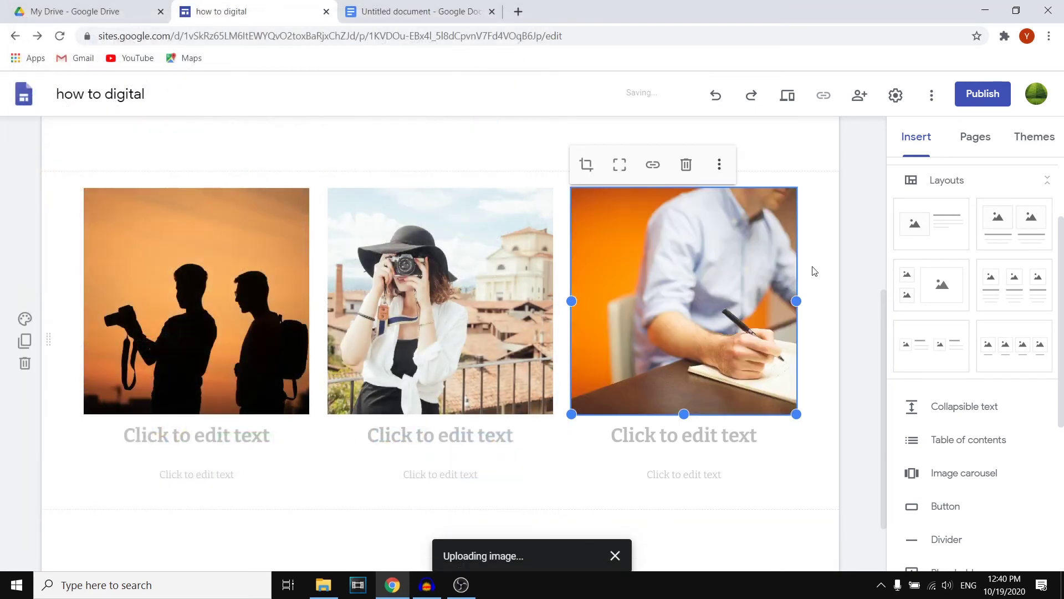
pyautogui.click(841, 230)
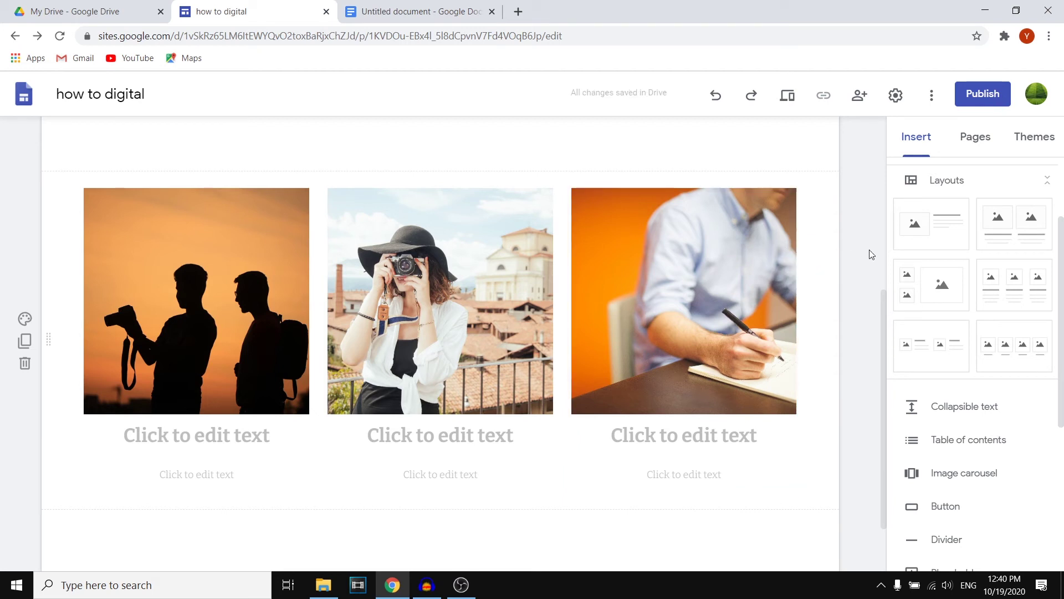
# Enter "Photography" as the heading under the silhouette image in the first column.
pyautogui.scroll(2, 940, 270)
pyautogui.scroll(-7, 989, 330)
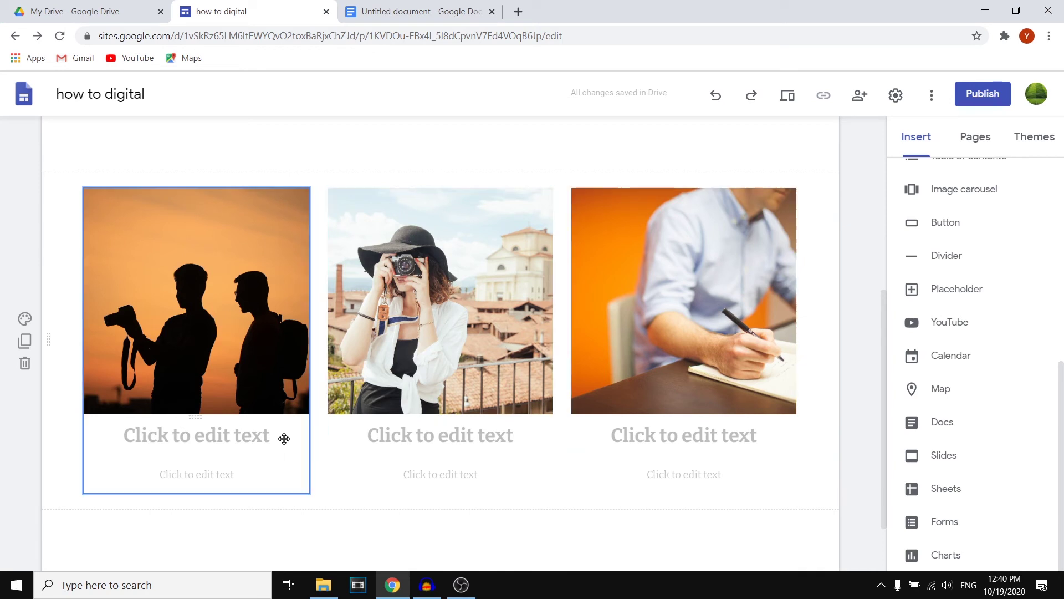
pyautogui.click(230, 436)
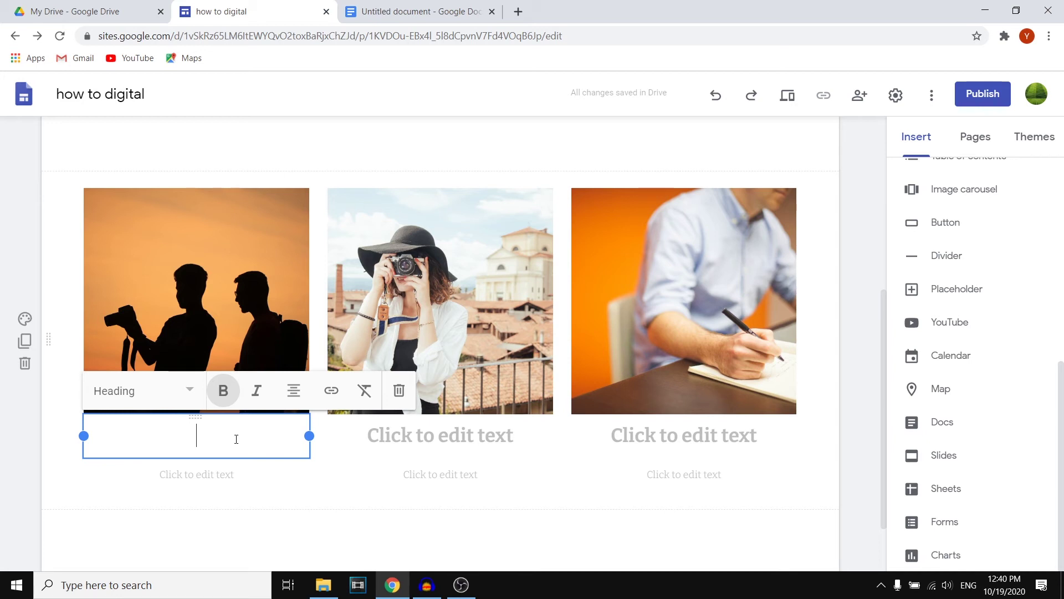
pyautogui.write('Photogr')
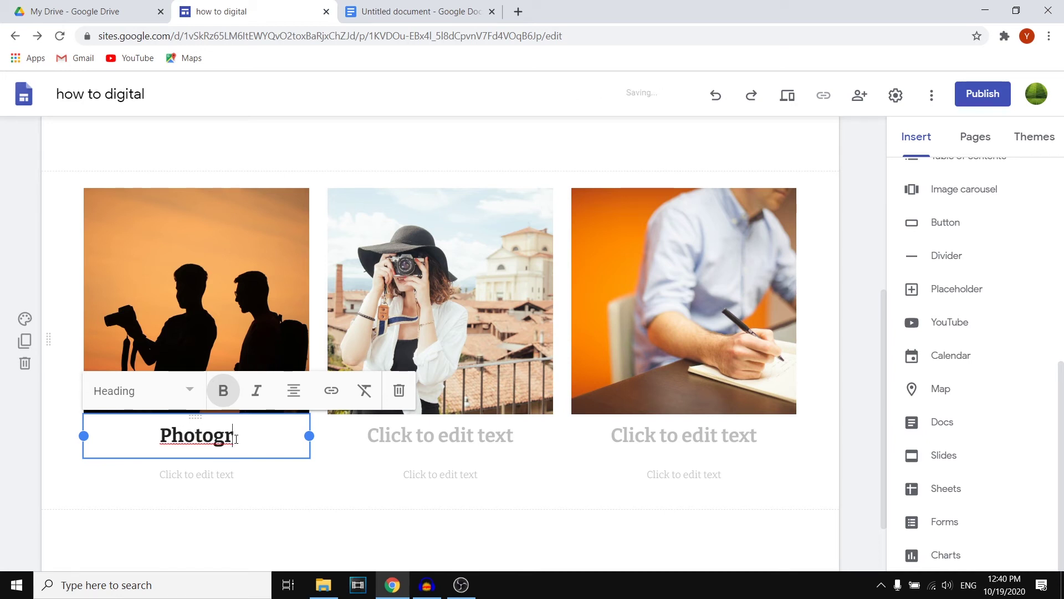
pyautogui.write('aphy')
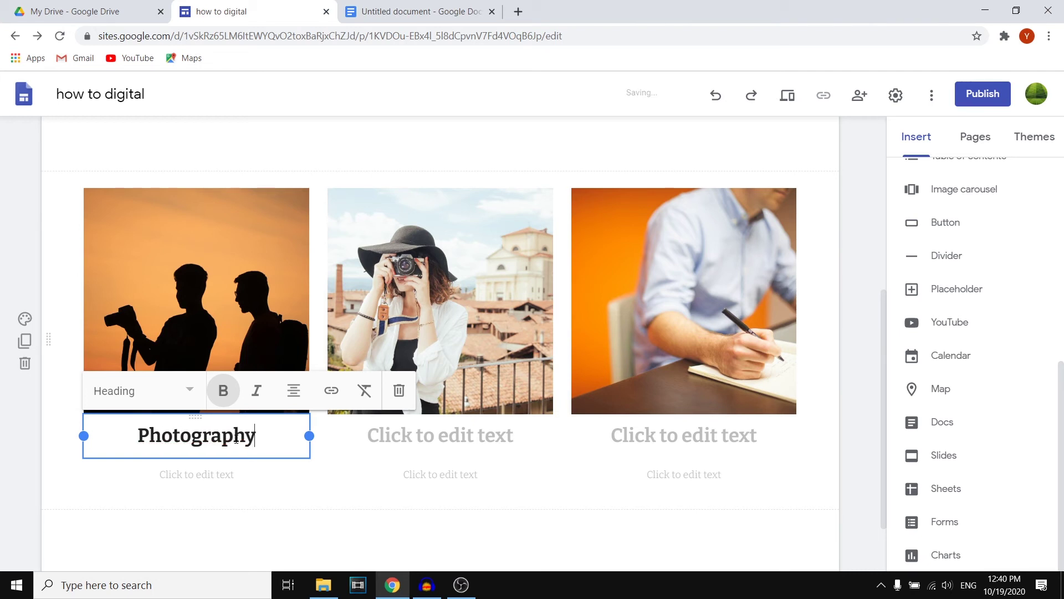
# Enter "Cameras" as the heading under the photographer image in the middle column.
pyautogui.click(490, 441)
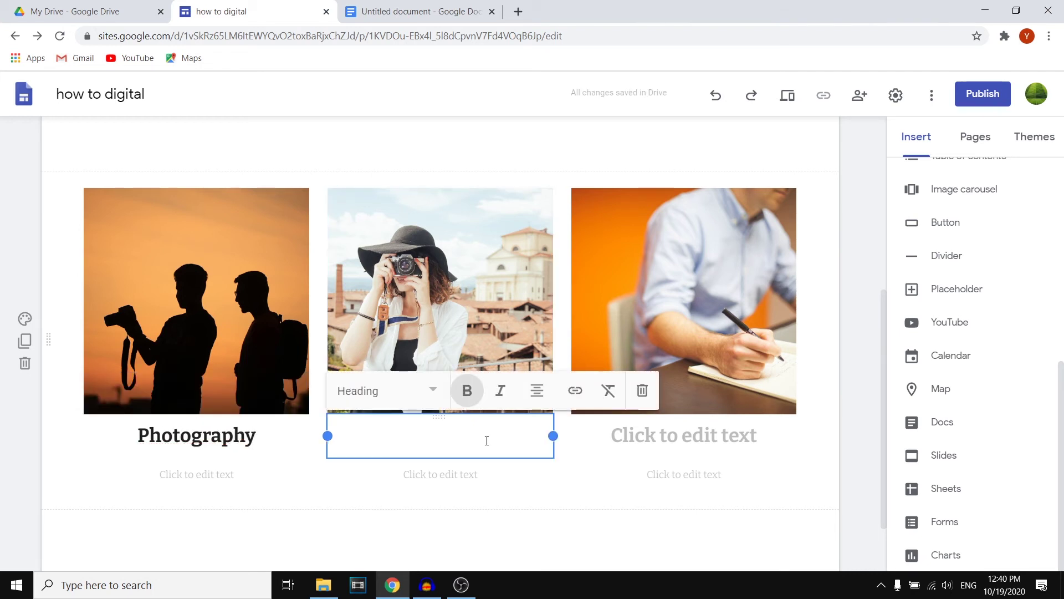
pyautogui.write('Cma')
pyautogui.press('BackSpace')
pyautogui.press('BackSpace')
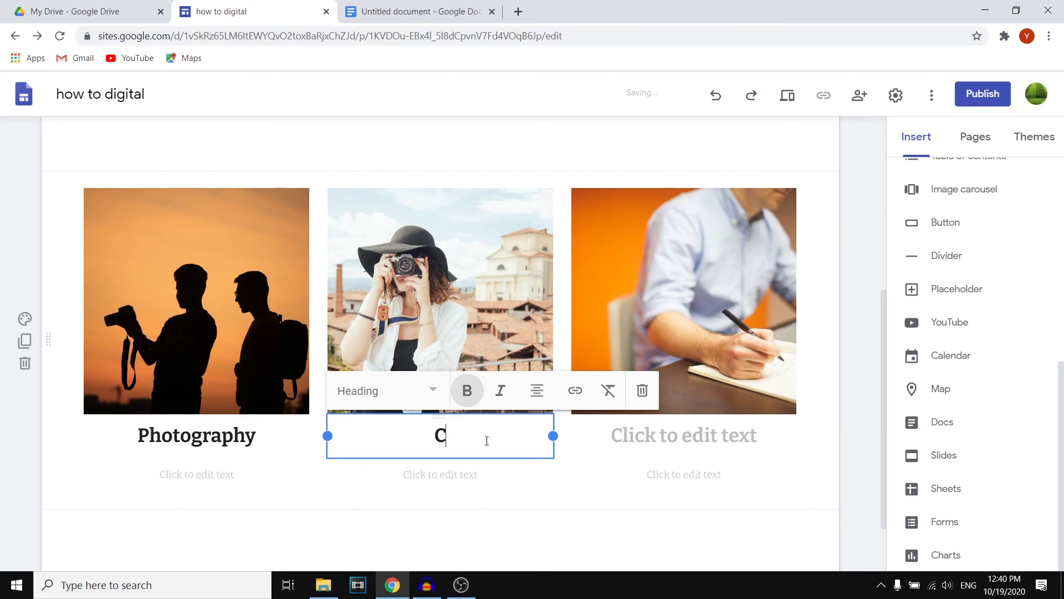
pyautogui.write('ameras')
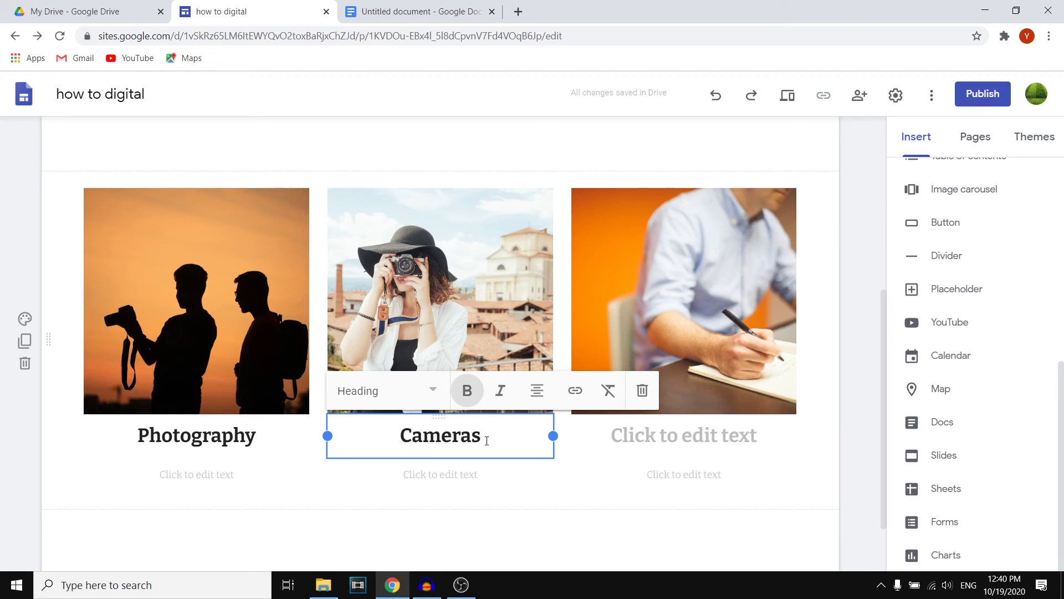
# Enter "Writing" as the heading under the office image in the third column.
pyautogui.click(701, 441)
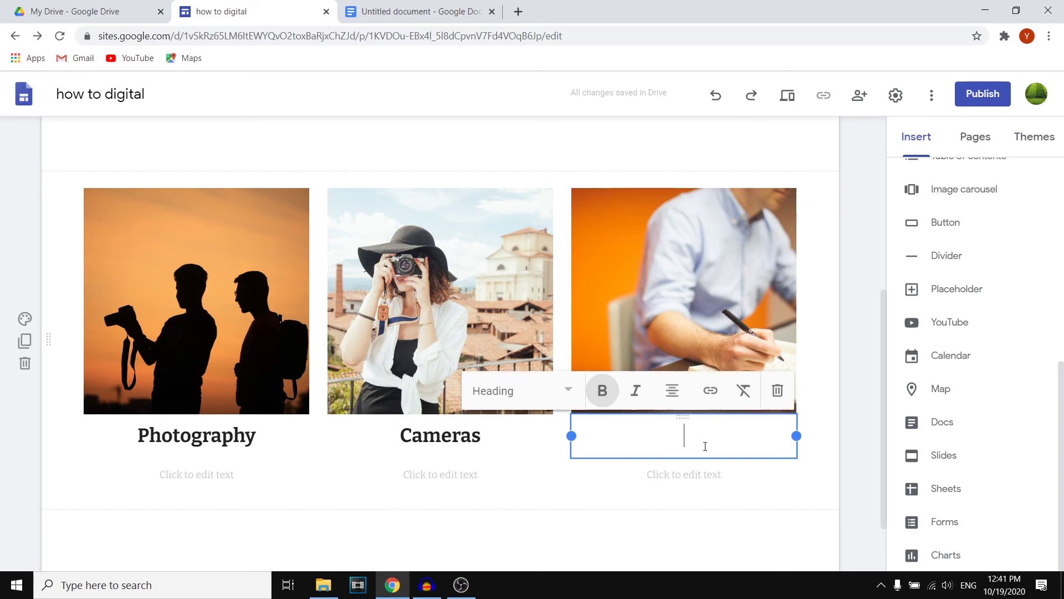
pyautogui.scroll(5, 943, 310)
pyautogui.scroll(-6, 976, 366)
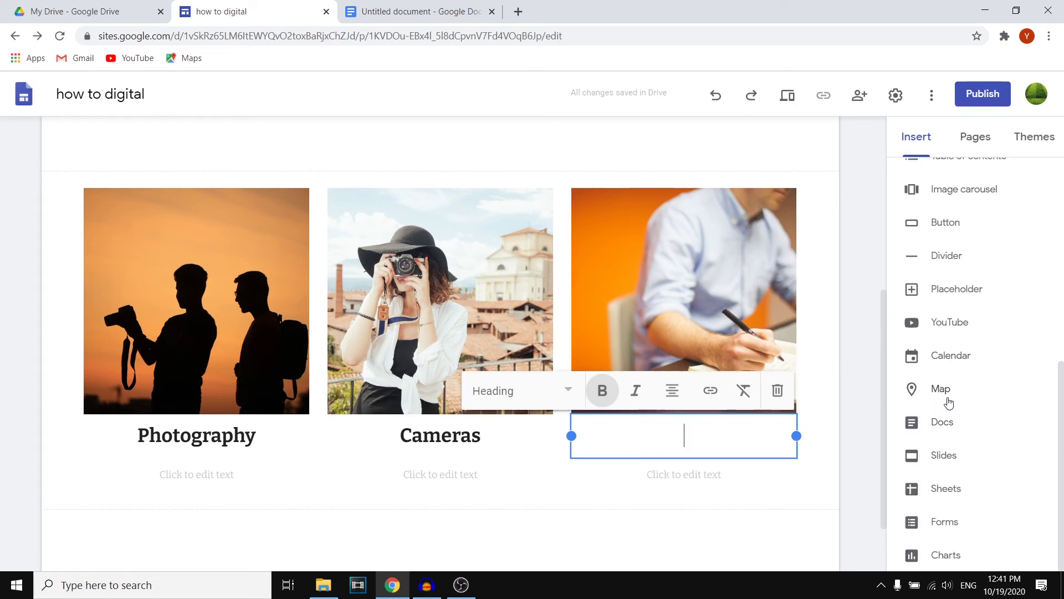
pyautogui.write('Writing')
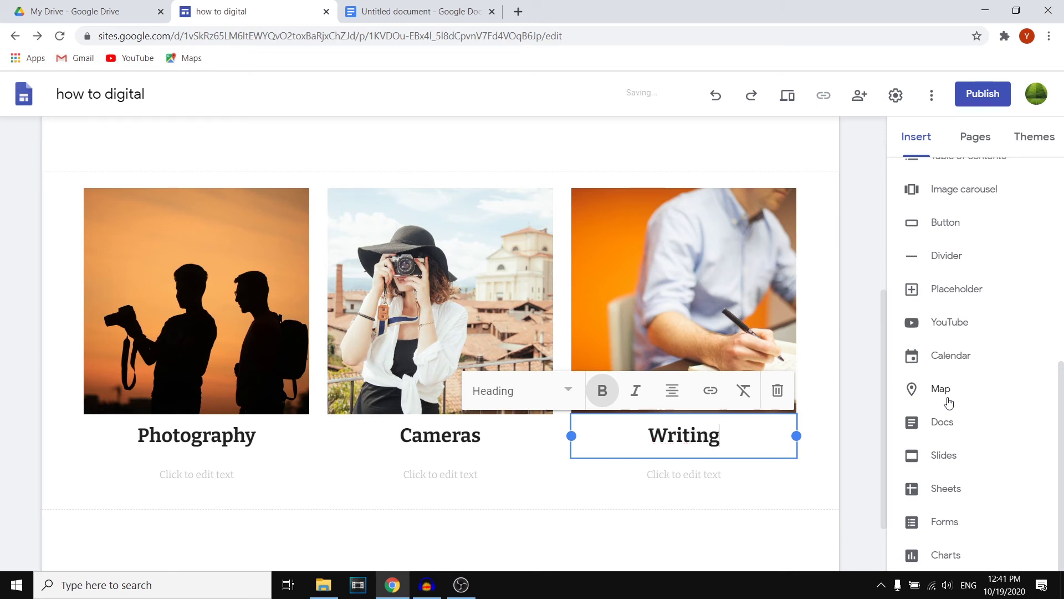
# Remove the empty description text boxes beneath the Photography, Cameras and Writing headings.
pyautogui.click(209, 473)
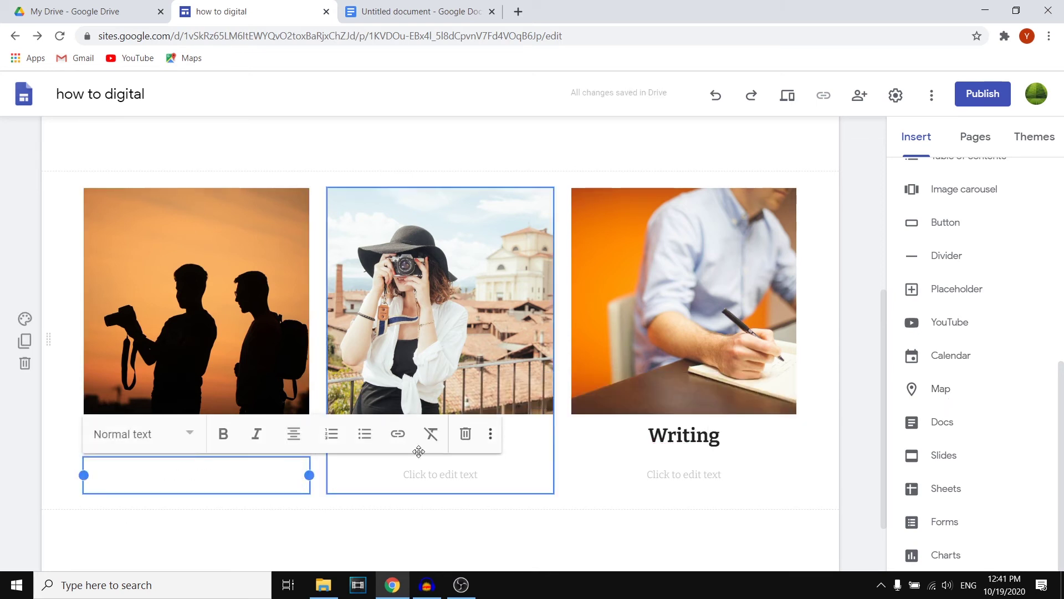
pyautogui.click(464, 435)
pyautogui.click(522, 478)
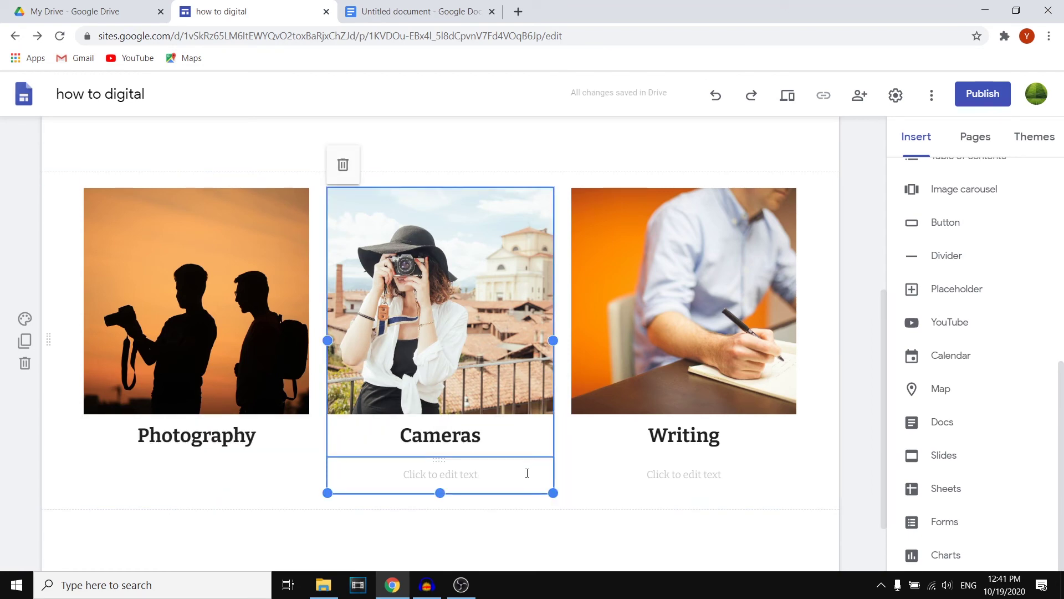
pyautogui.click(527, 473)
pyautogui.click(711, 434)
pyautogui.click(728, 465)
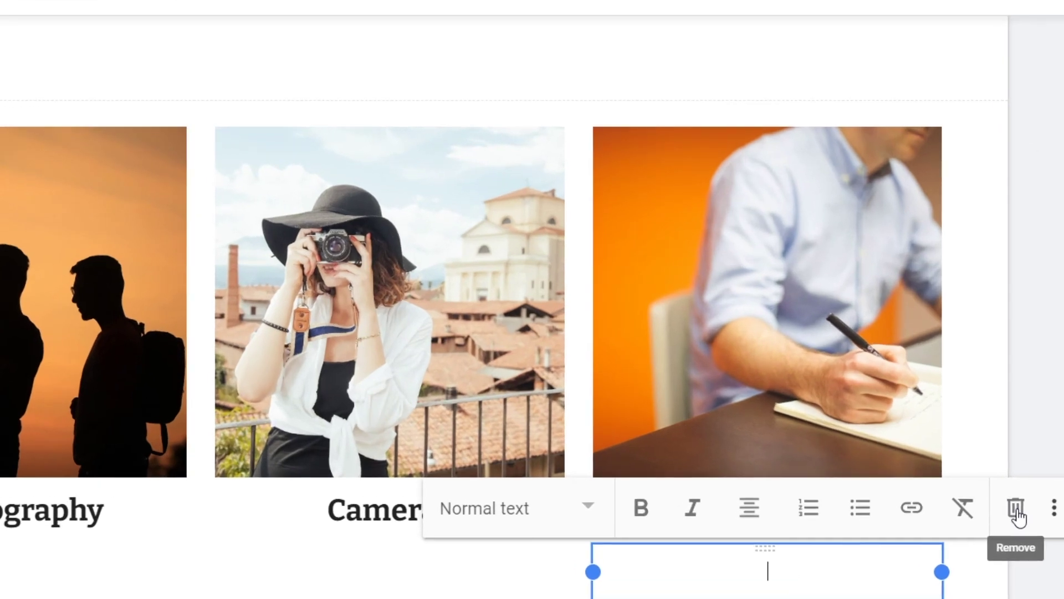
pyautogui.click(1016, 509)
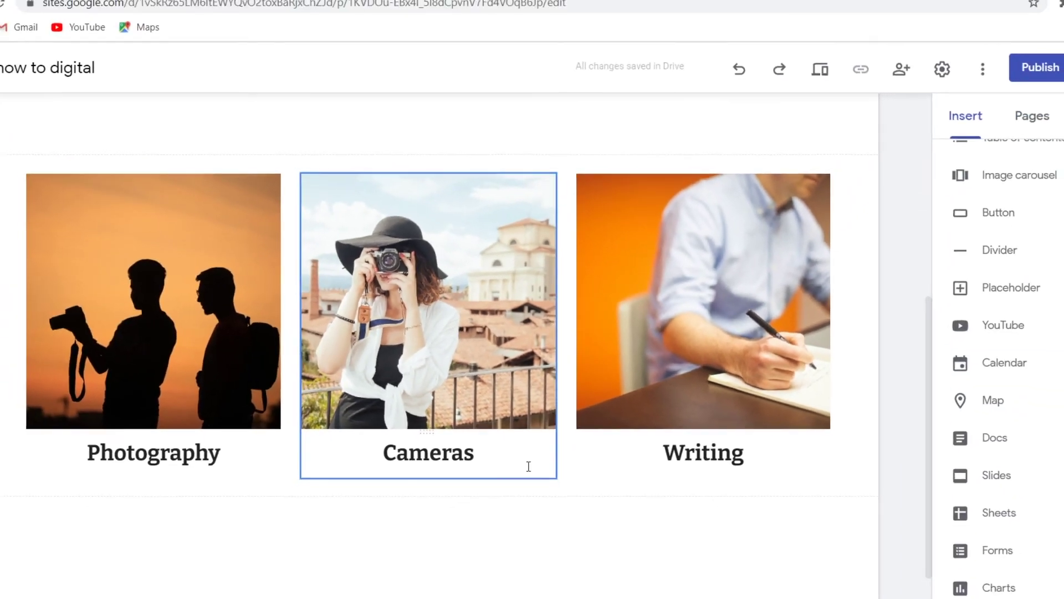
# Upload the tropical bungalows image from D:\ below the three columns and enlarge it to the full content width.
pyautogui.scroll(4, 529, 466)
pyautogui.scroll(-2, 665, 438)
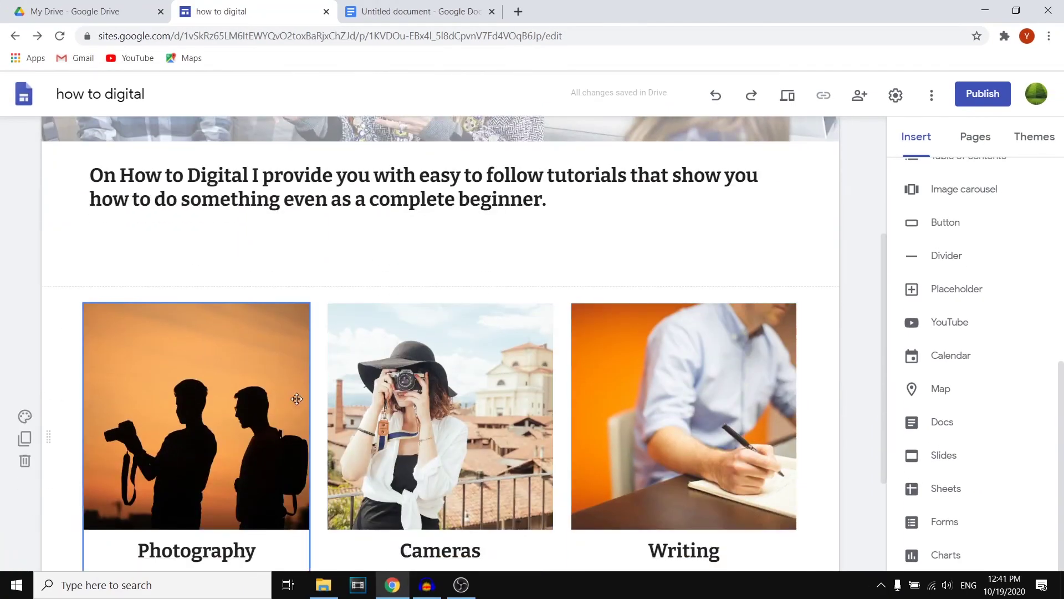
pyautogui.scroll(-3, 266, 409)
pyautogui.scroll(7, 975, 399)
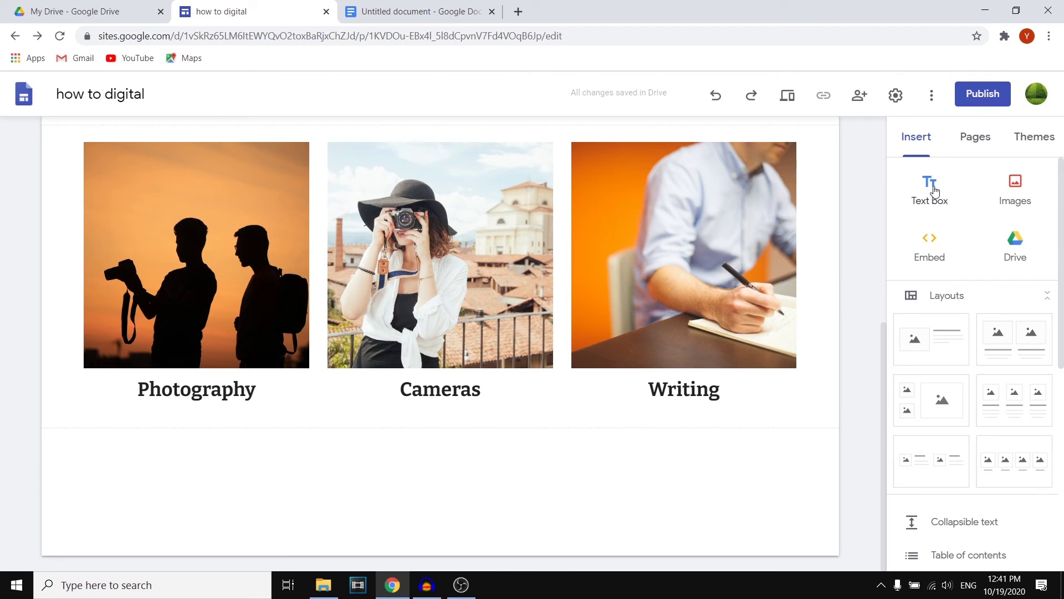
pyautogui.click(1012, 189)
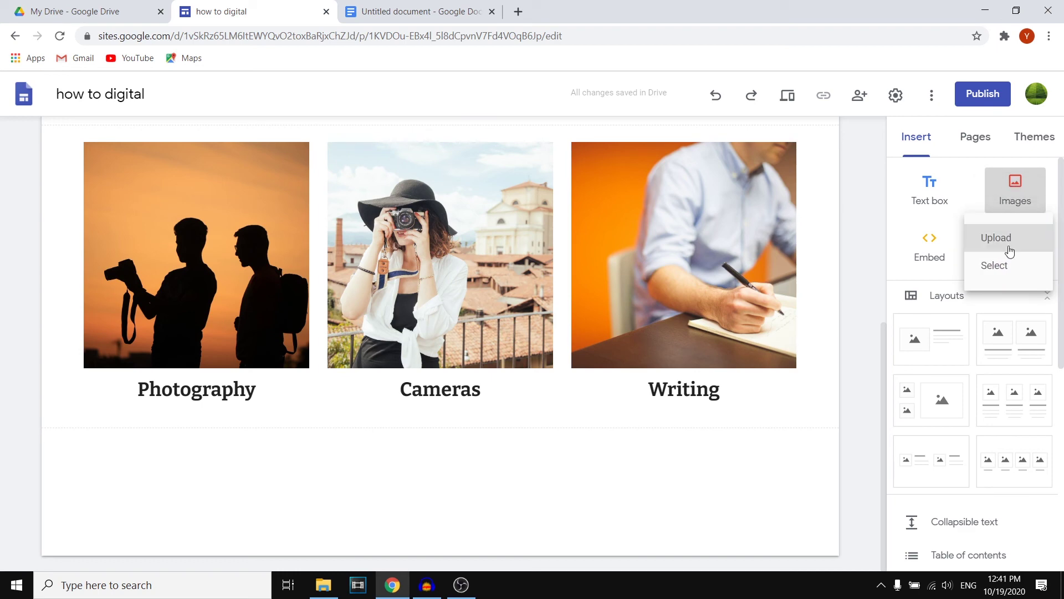
pyautogui.click(1019, 197)
pyautogui.click(1018, 197)
pyautogui.click(1012, 249)
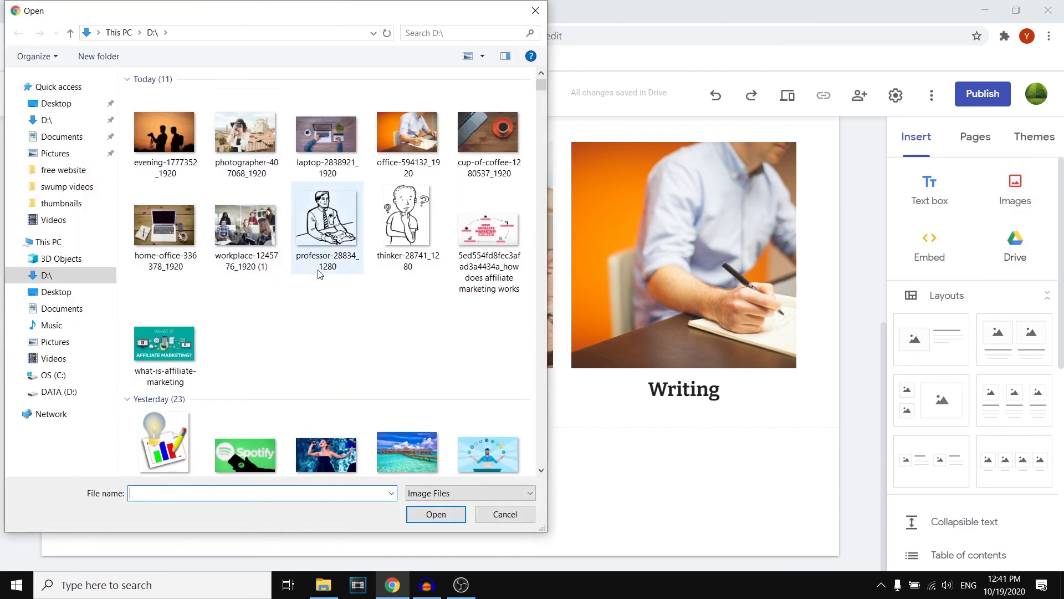
pyautogui.click(405, 451)
pyautogui.click(435, 515)
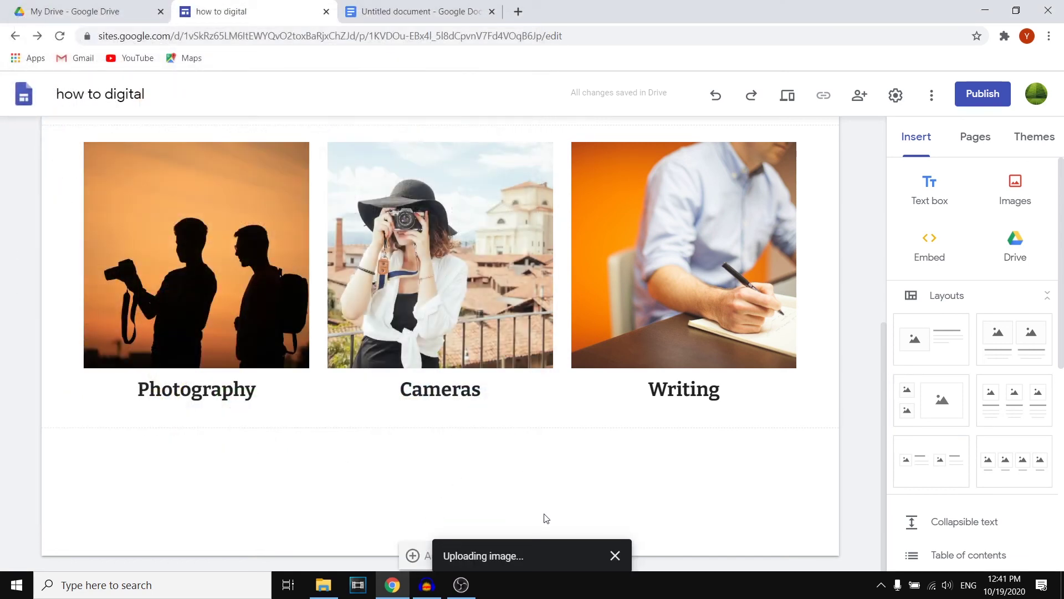
pyautogui.moveTo(310, 411); pyautogui.dragTo(831, 518)
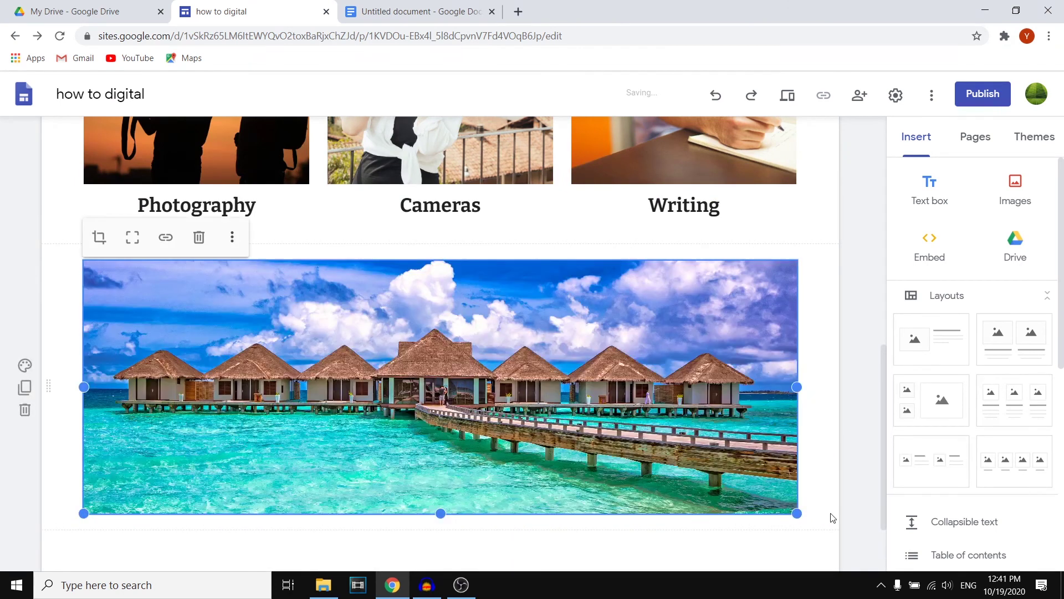
pyautogui.click(859, 360)
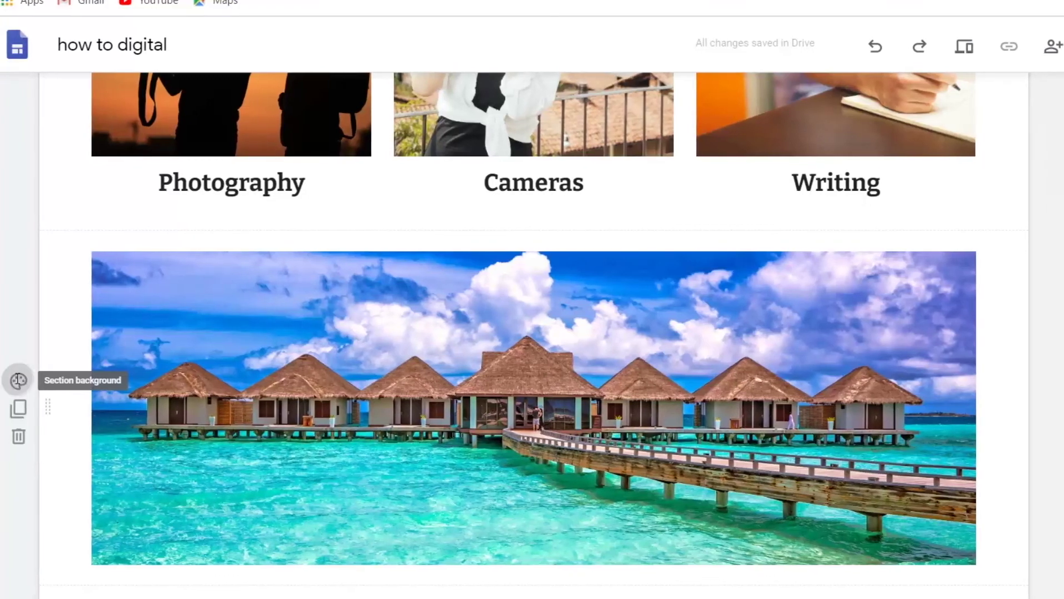
# Apply the Emphasis 1 background to the section containing the tropical bungalows image.
pyautogui.click(18, 379)
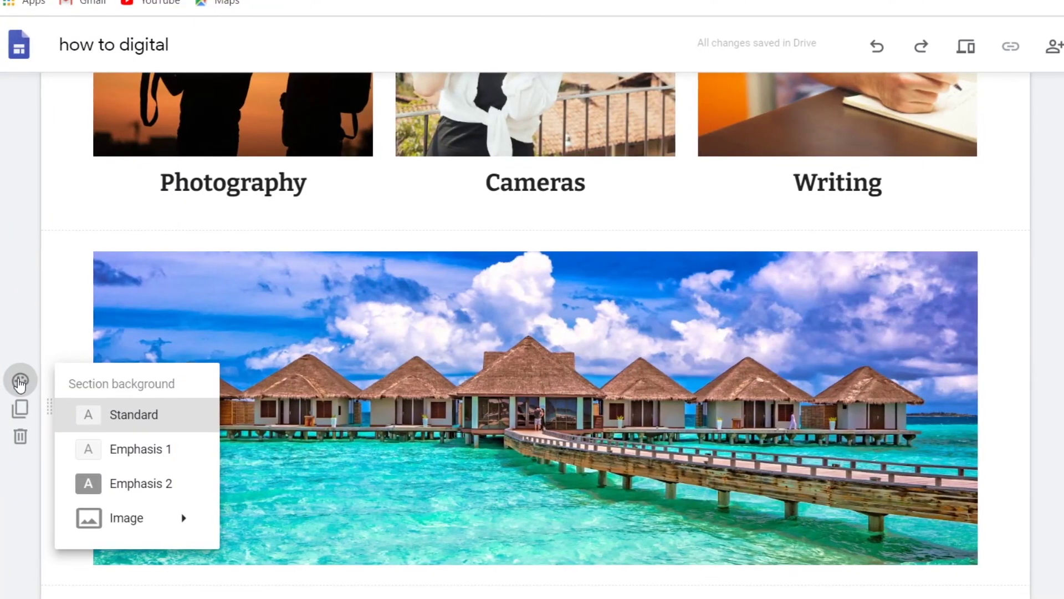
pyautogui.moveTo(136, 524)
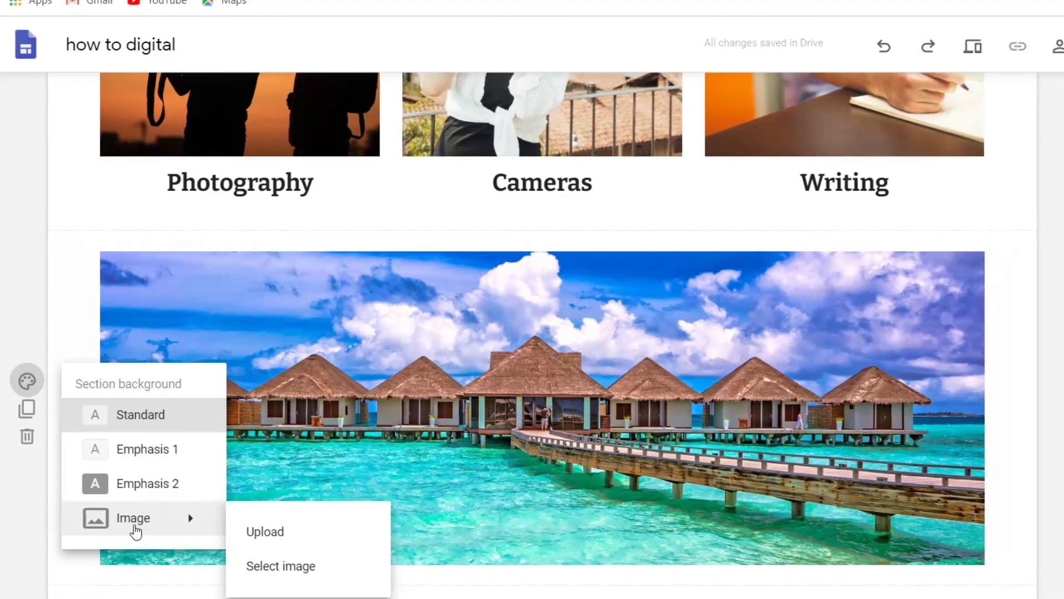
pyautogui.click(97, 458)
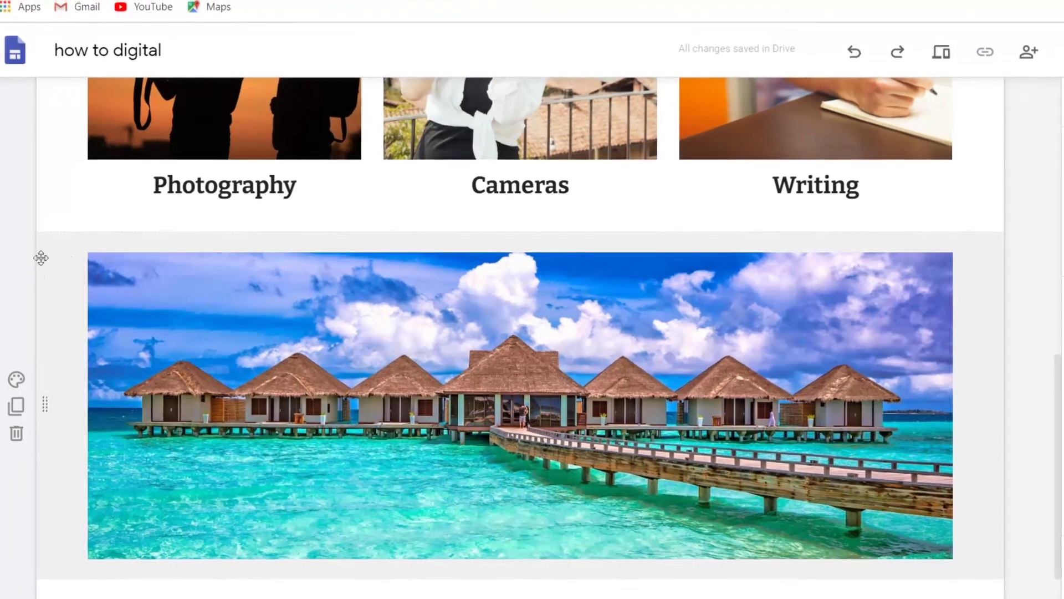
pyautogui.scroll(-2, 158, 322)
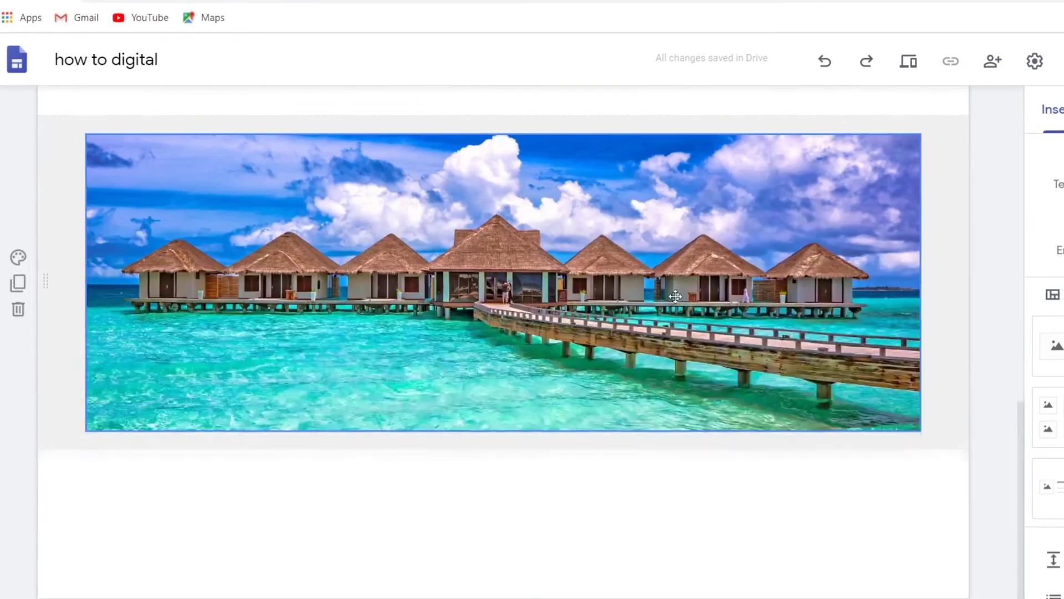
pyautogui.scroll(7, 145, 266)
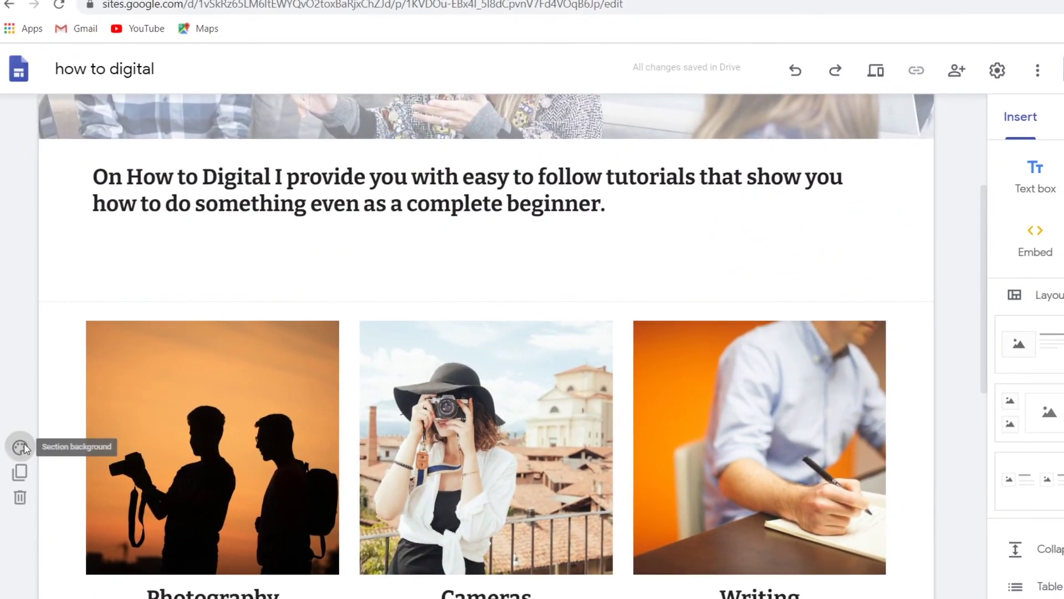
pyautogui.click(24, 450)
pyautogui.click(31, 410)
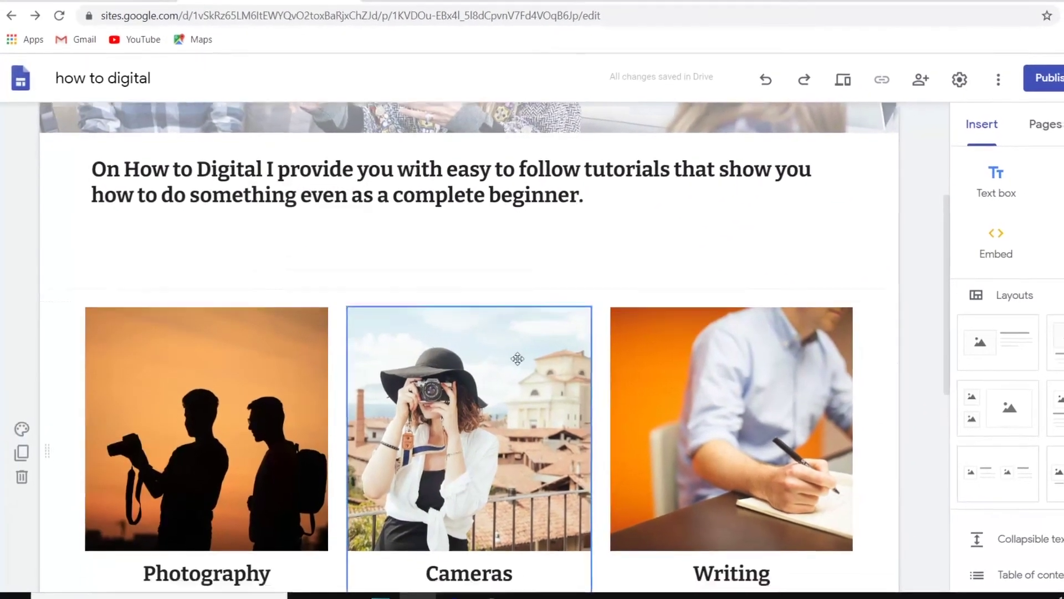
# Review all sections of the Home page and the header and videos of the HTD subpage in the editor.
pyautogui.scroll(-8, 518, 359)
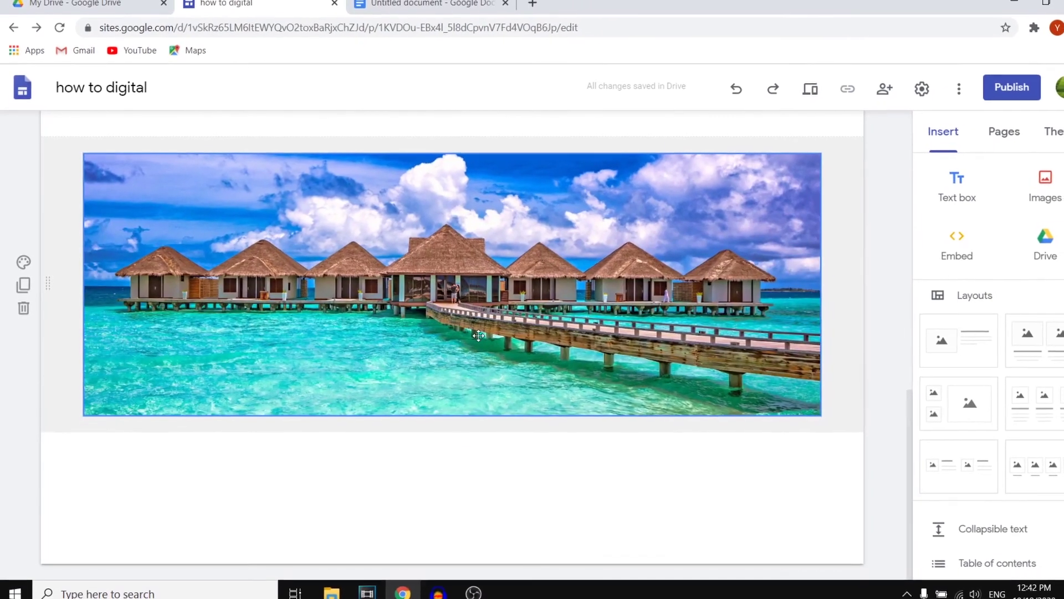
pyautogui.scroll(10, 557, 513)
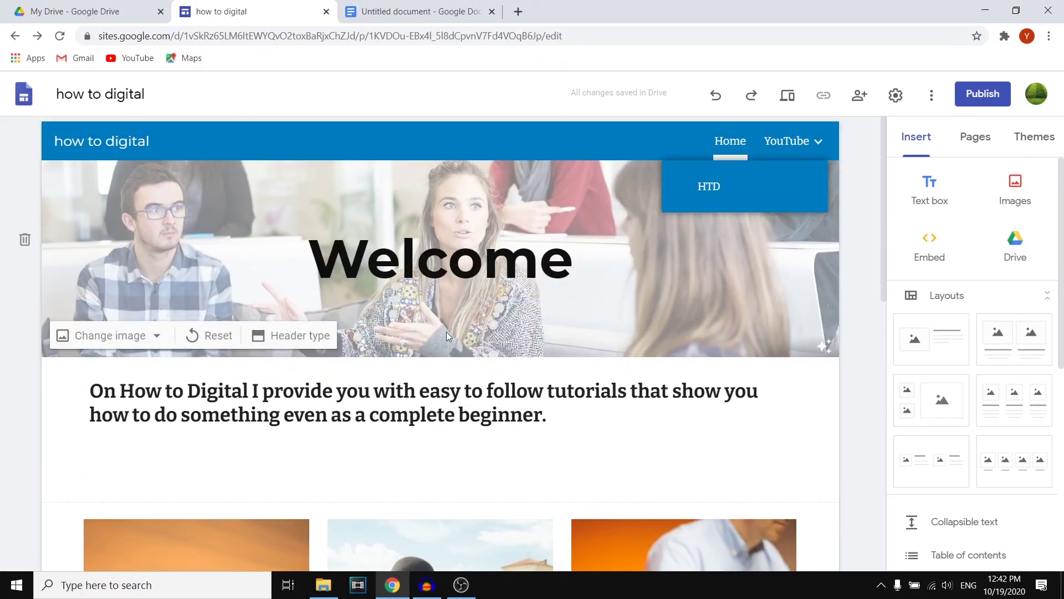
pyautogui.scroll(-10, 760, 155)
pyautogui.scroll(9, 742, 139)
pyautogui.scroll(3, 776, 159)
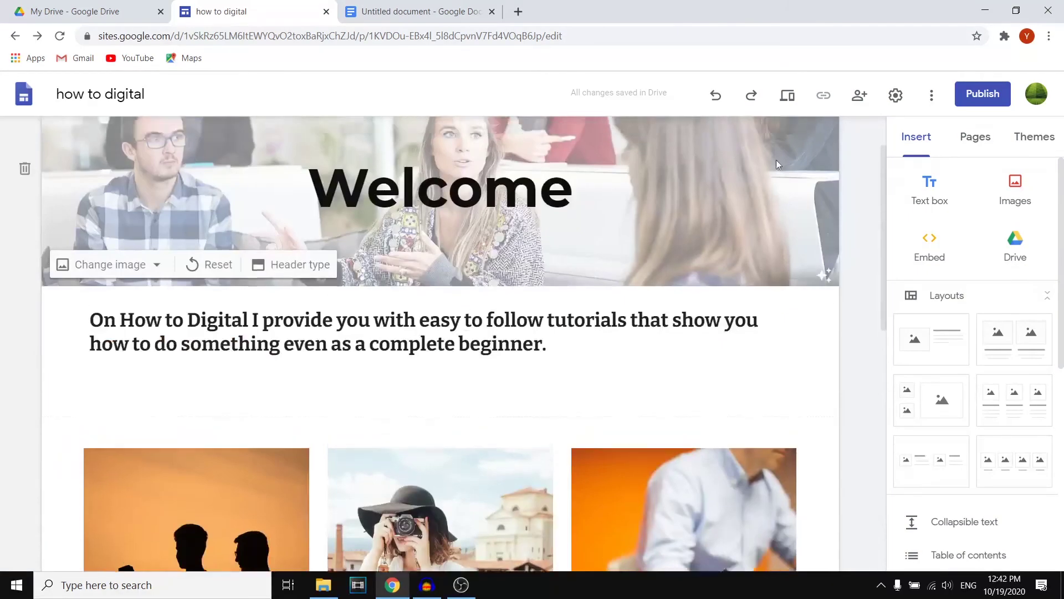
pyautogui.moveTo(787, 146)
pyautogui.click(705, 187)
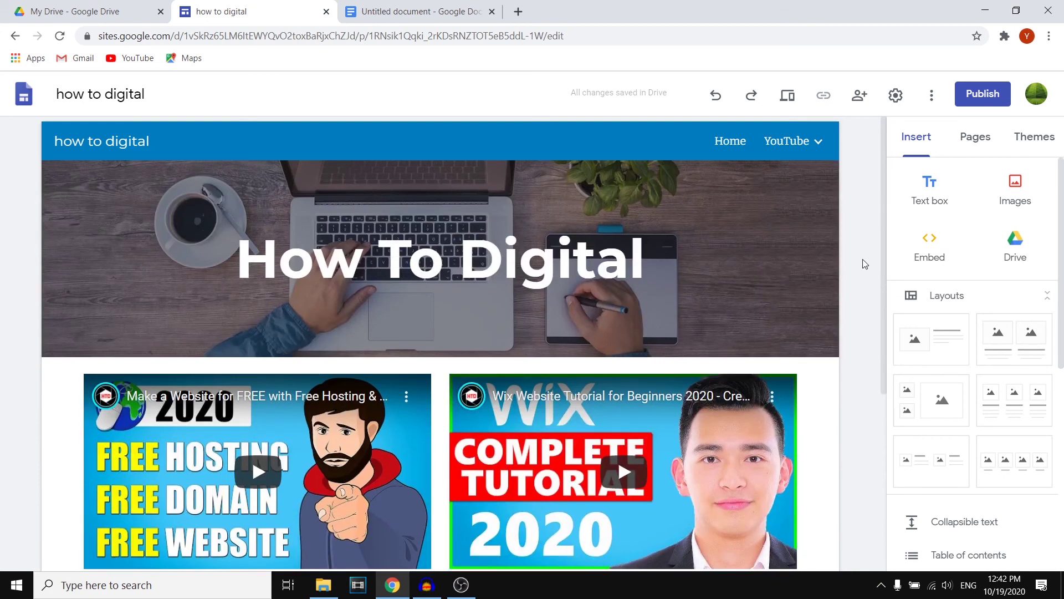
pyautogui.scroll(-1, 737, 333)
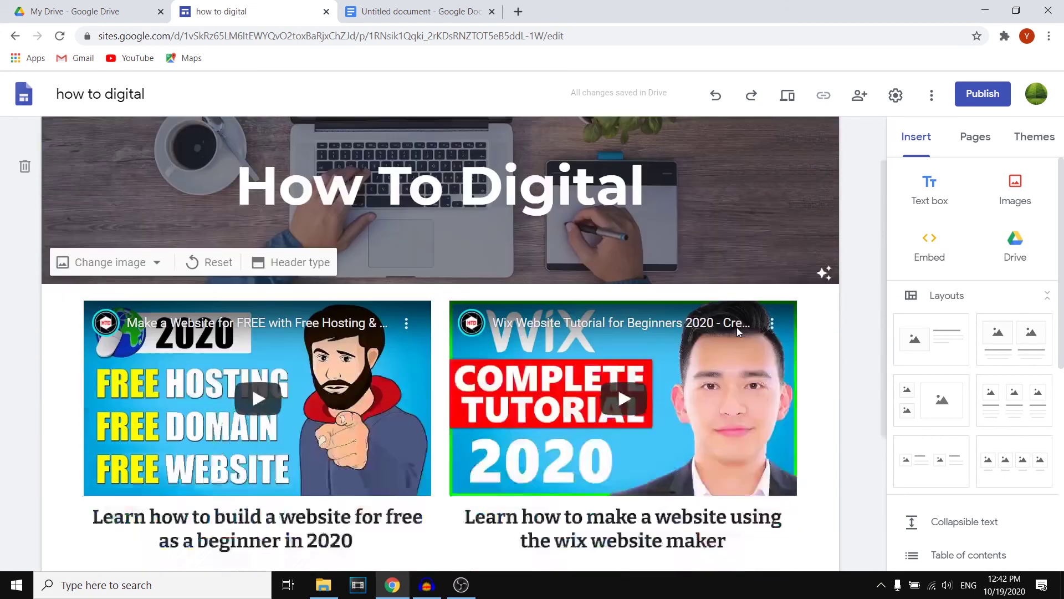
pyautogui.scroll(-4, 737, 331)
pyautogui.scroll(5, 737, 333)
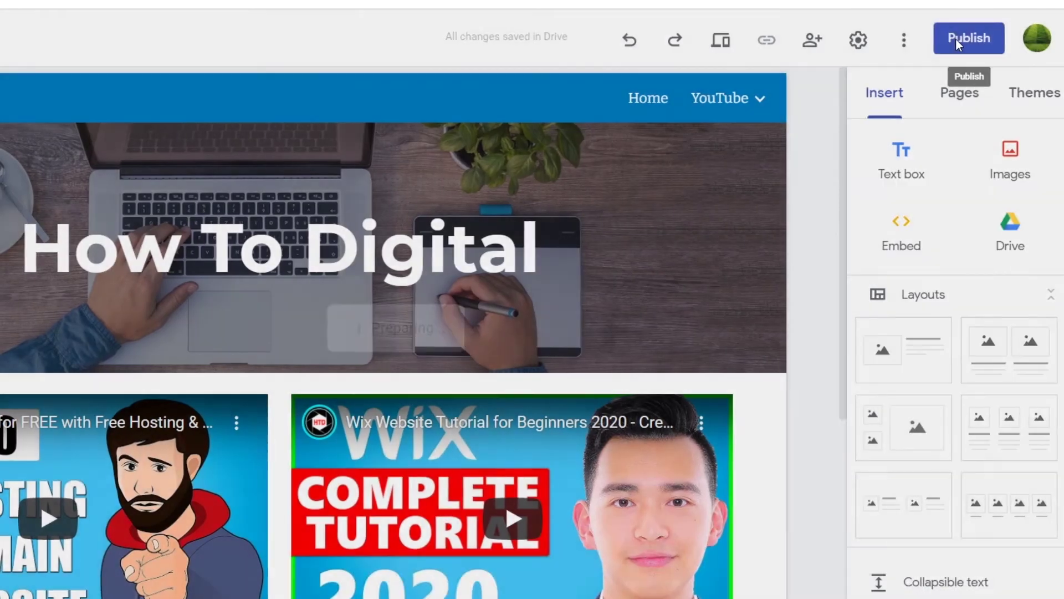
# Publish the site to the web at the address howtodigital, leaving public search engines allowed to display it.
pyautogui.click(955, 45)
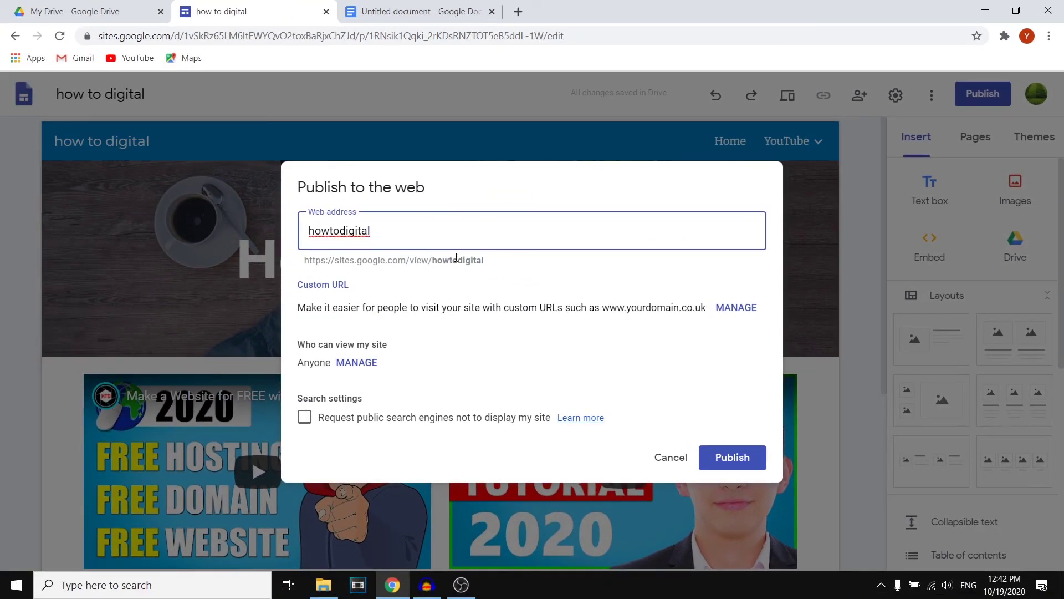
pyautogui.moveTo(433, 260); pyautogui.dragTo(316, 260)
pyautogui.click(349, 260)
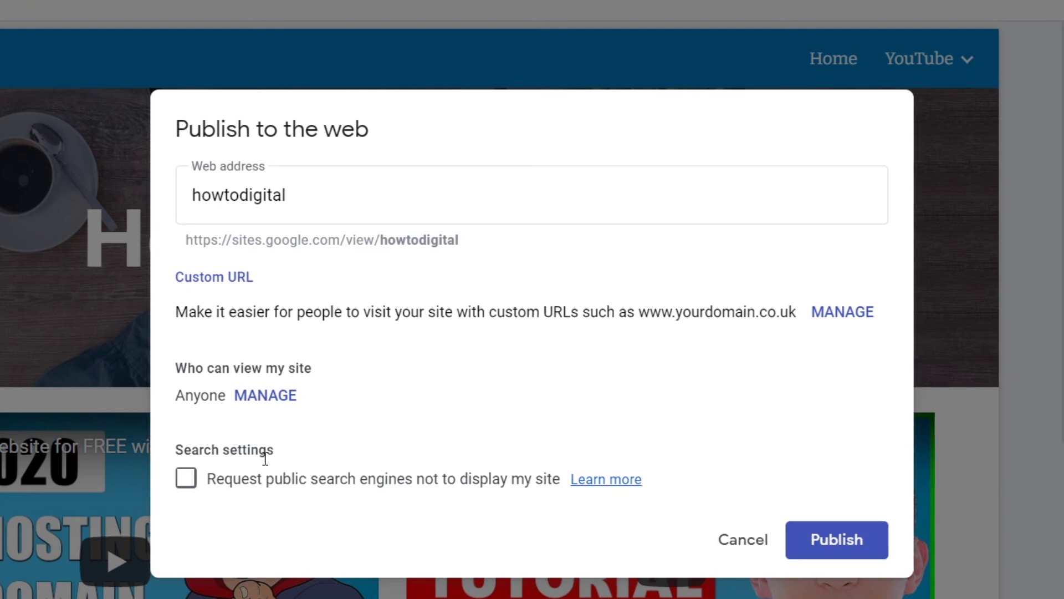
pyautogui.click(187, 481)
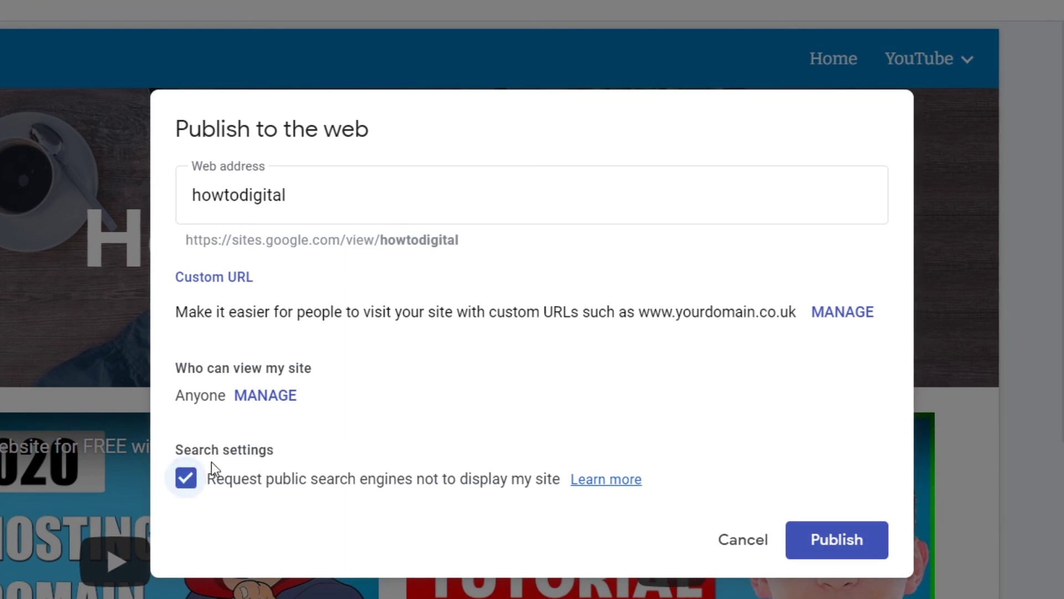
pyautogui.click(231, 479)
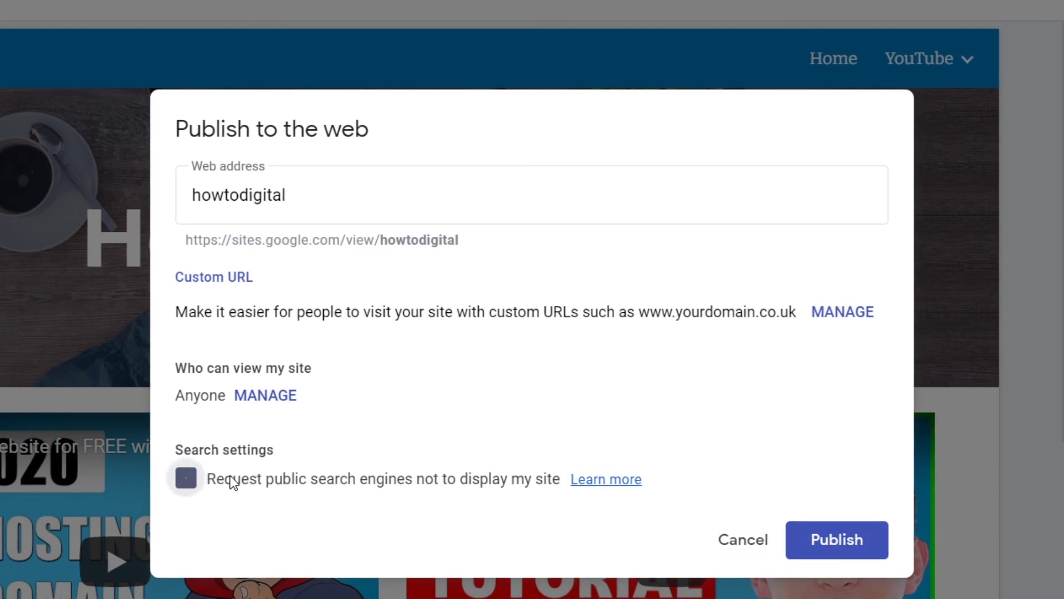
pyautogui.click(844, 551)
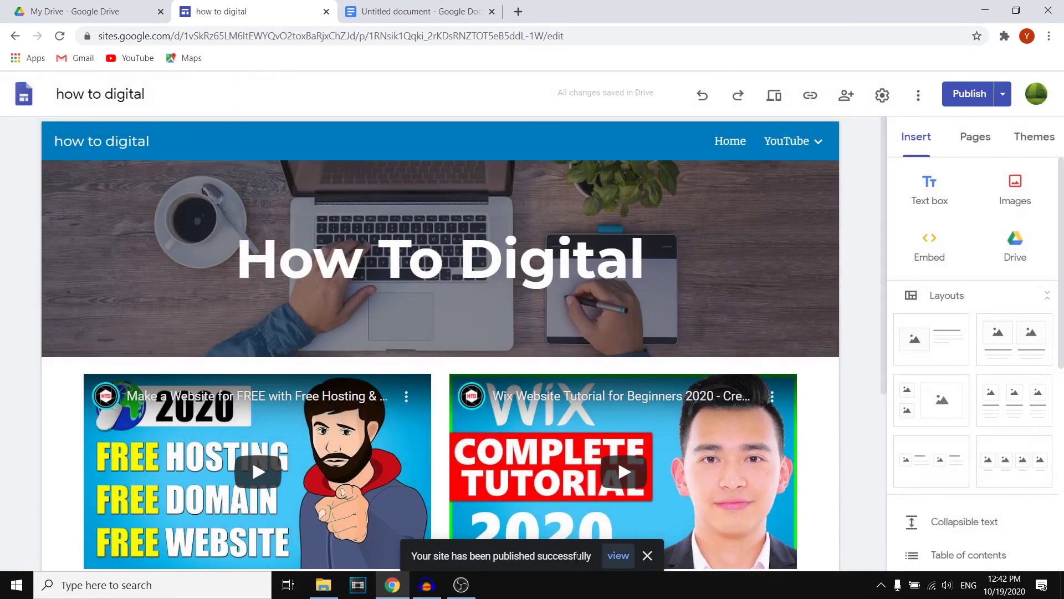
# View the published HTD page and test the free website video's title link to YouTube, closing the page it opens.
pyautogui.click(618, 556)
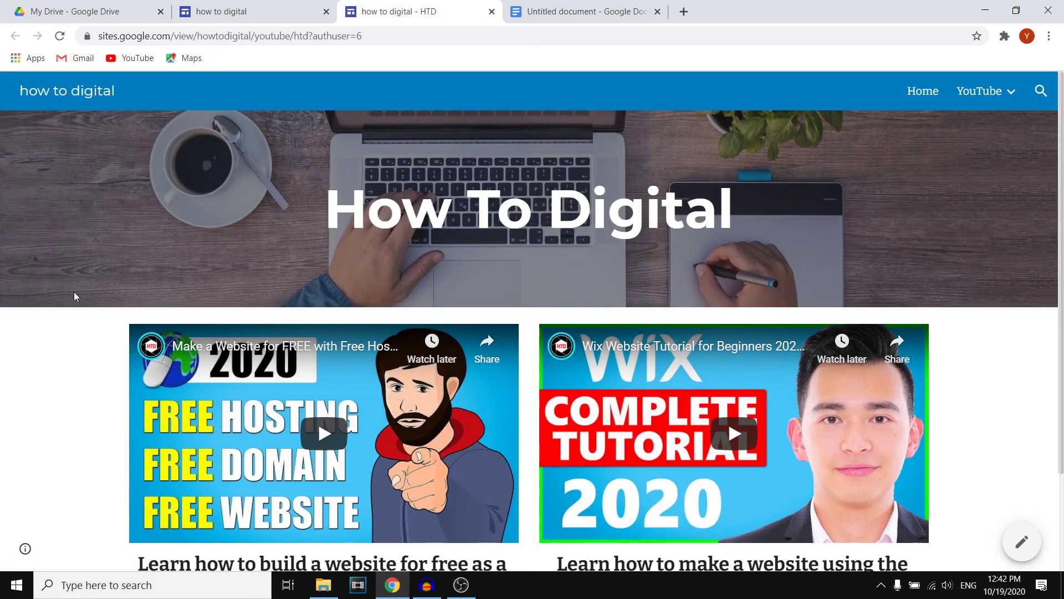
pyautogui.moveTo(979, 92)
pyautogui.scroll(-2, 688, 215)
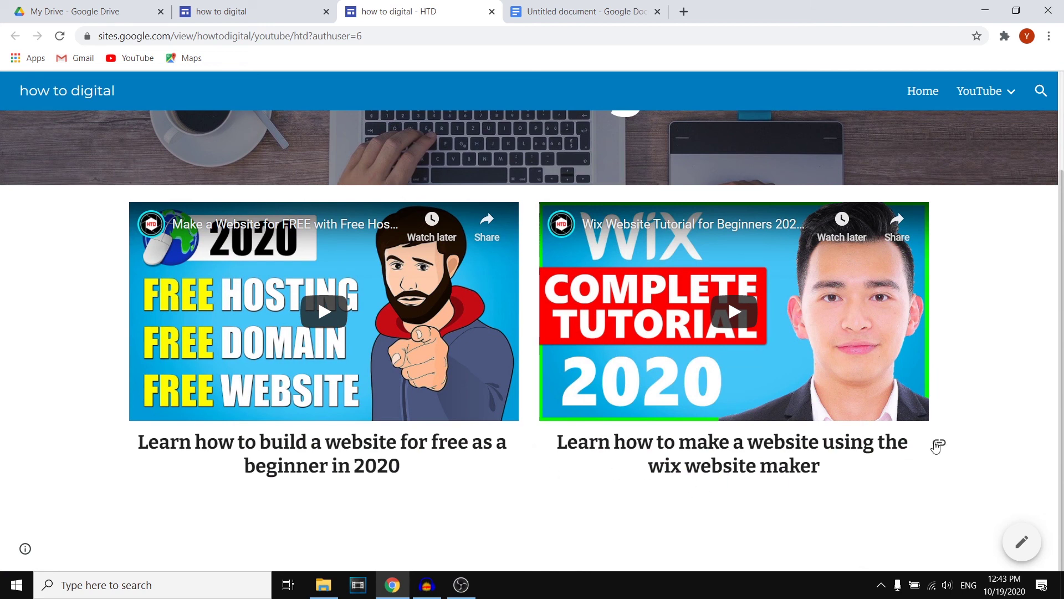
pyautogui.click(330, 228)
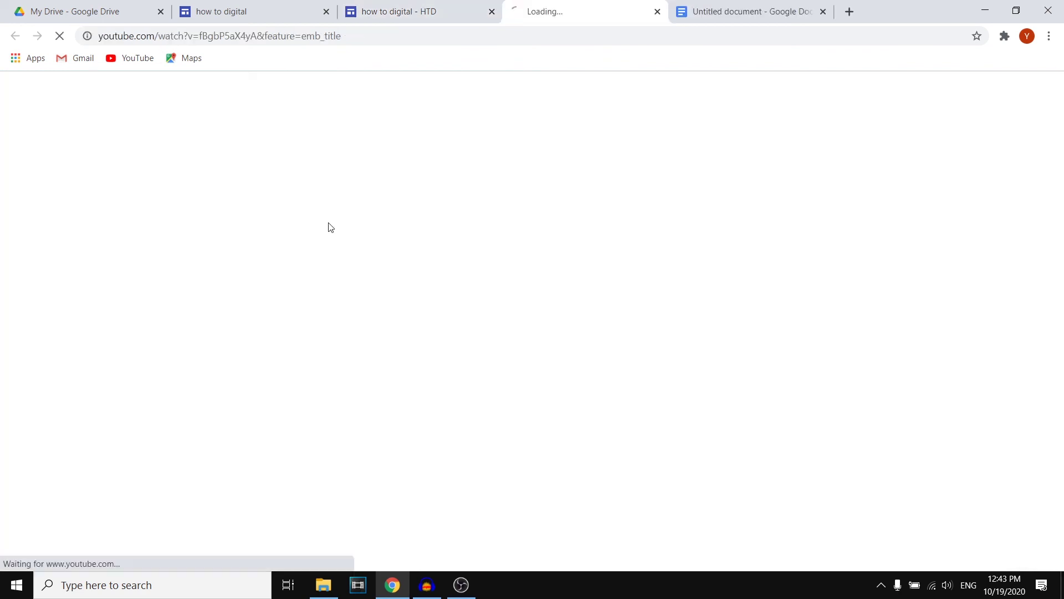
pyautogui.click(657, 12)
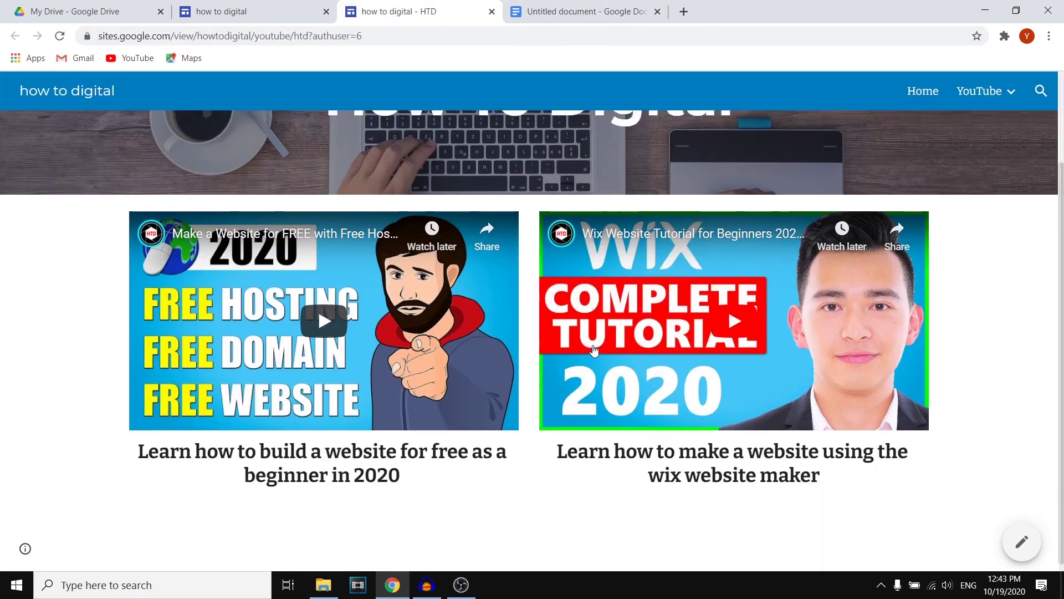
pyautogui.scroll(2, 597, 338)
pyautogui.scroll(-2, 600, 327)
pyautogui.scroll(2, 616, 344)
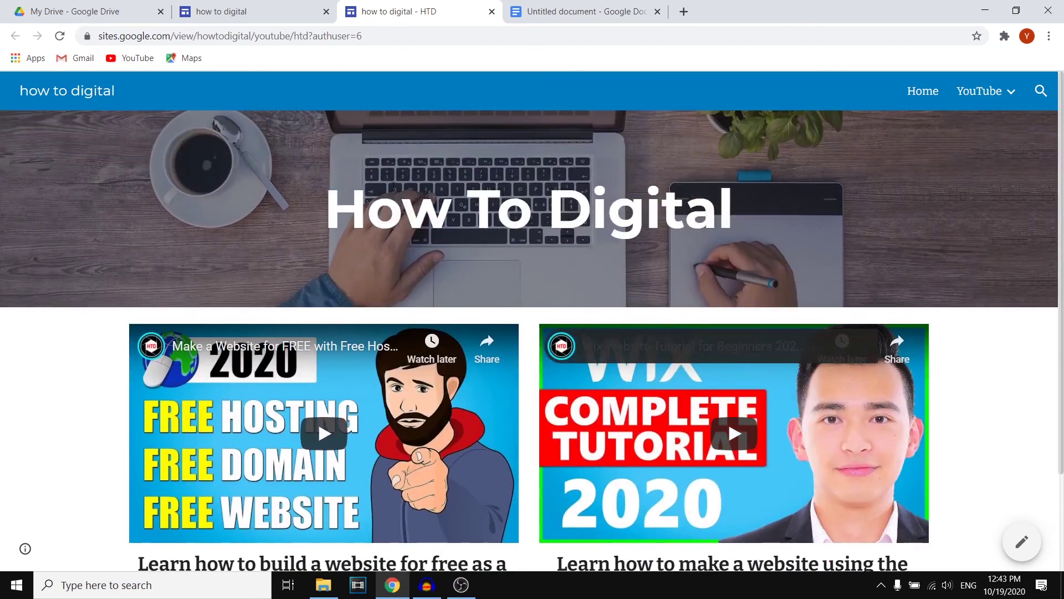
# Look through the published Home page from header to bungalows image and return to the HTD subpage.
pyautogui.click(921, 92)
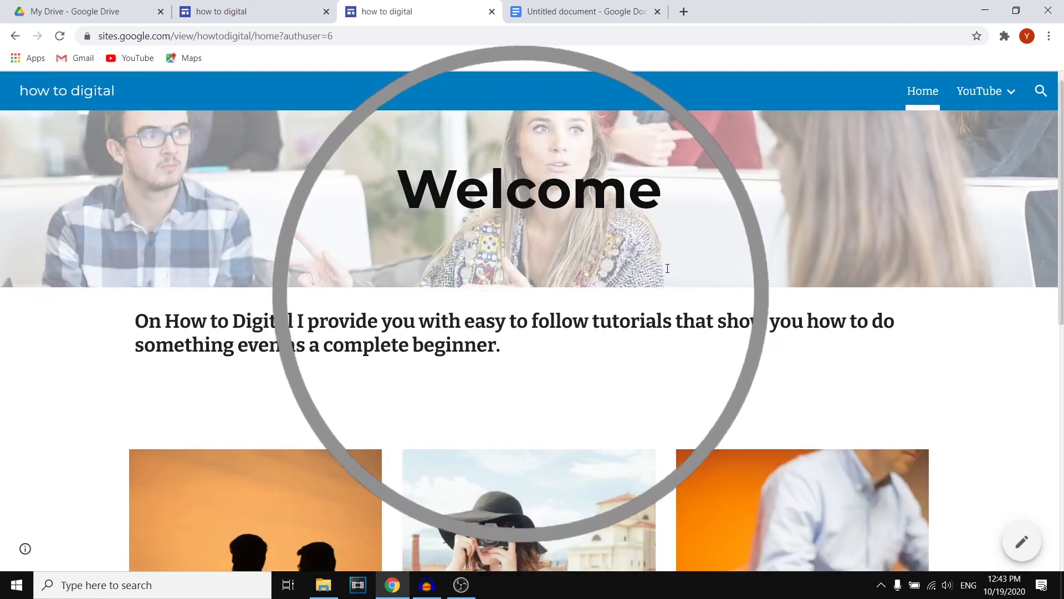
pyautogui.scroll(-6, 667, 268)
pyautogui.scroll(-3, 667, 268)
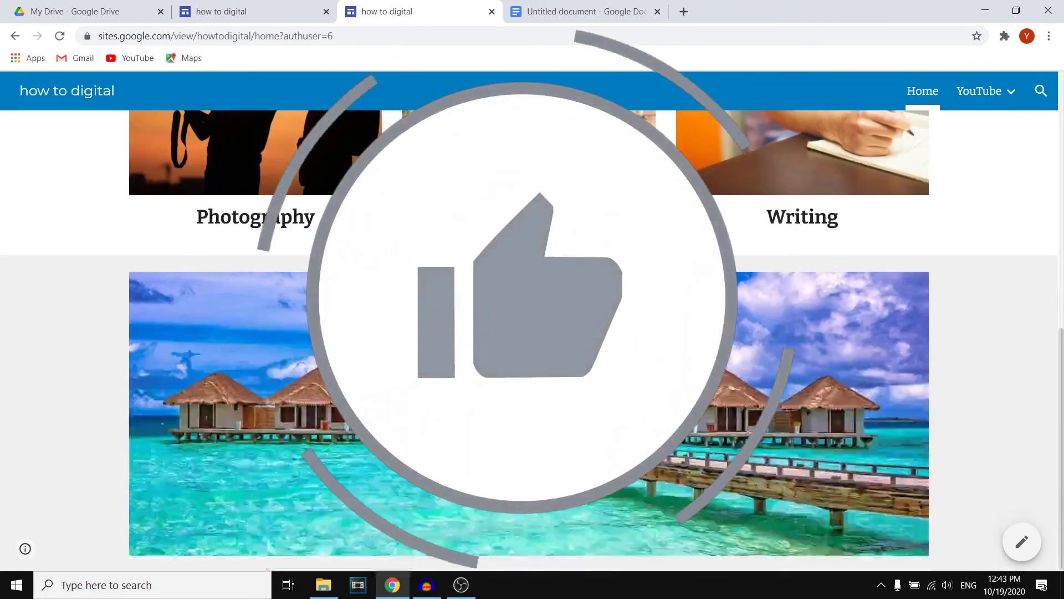
pyautogui.scroll(9, 532, 333)
pyautogui.click(930, 135)
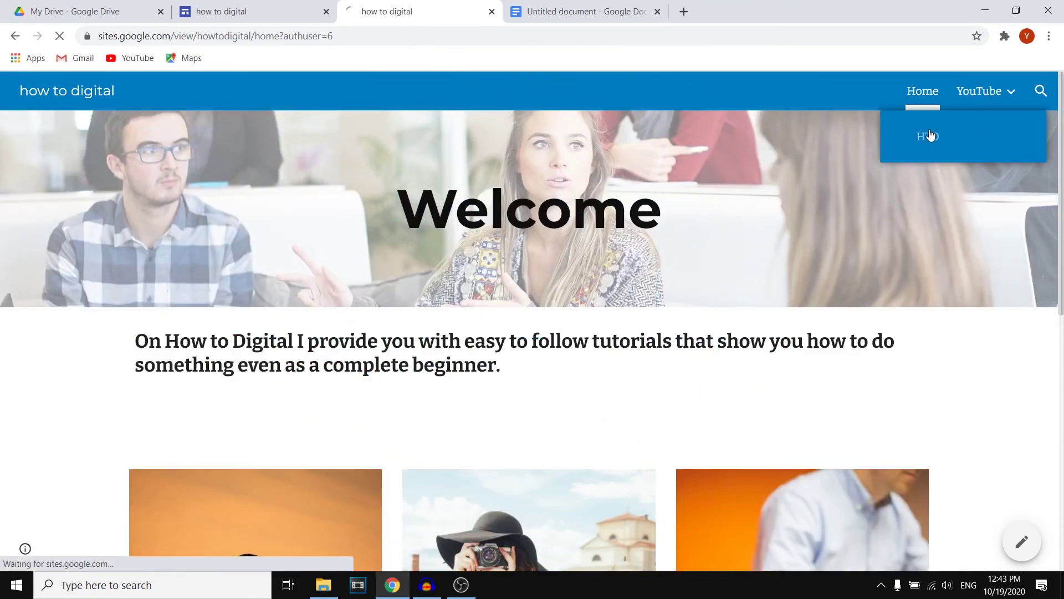